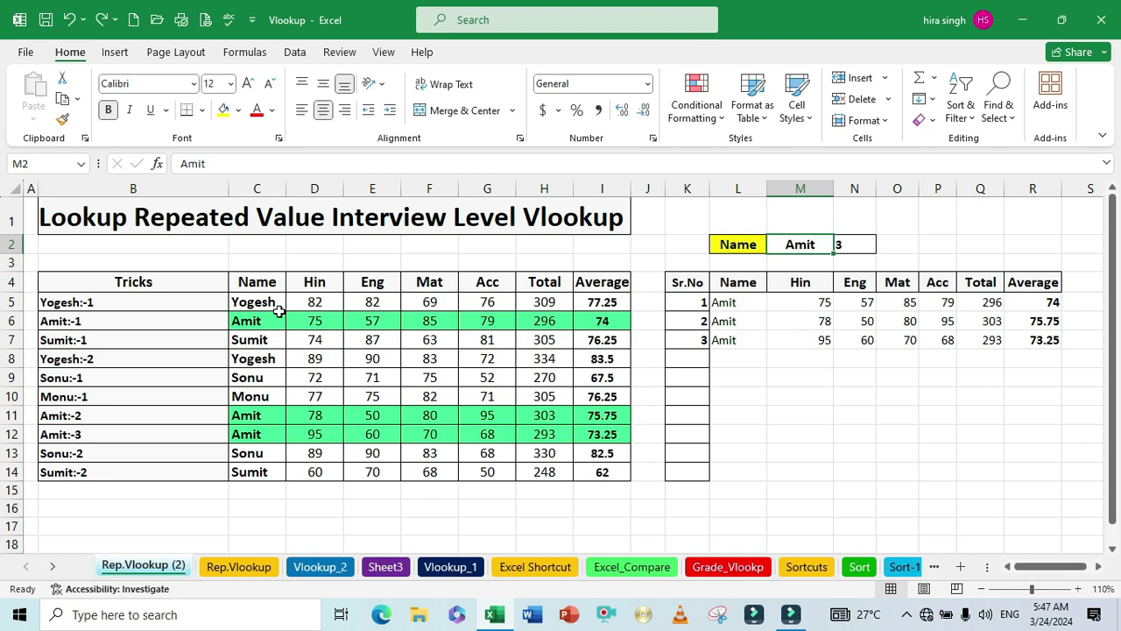
# Step: Review the Amit entries in C6 and C11 and the COUNTIF formula in N2
pyautogui.click(274, 319)
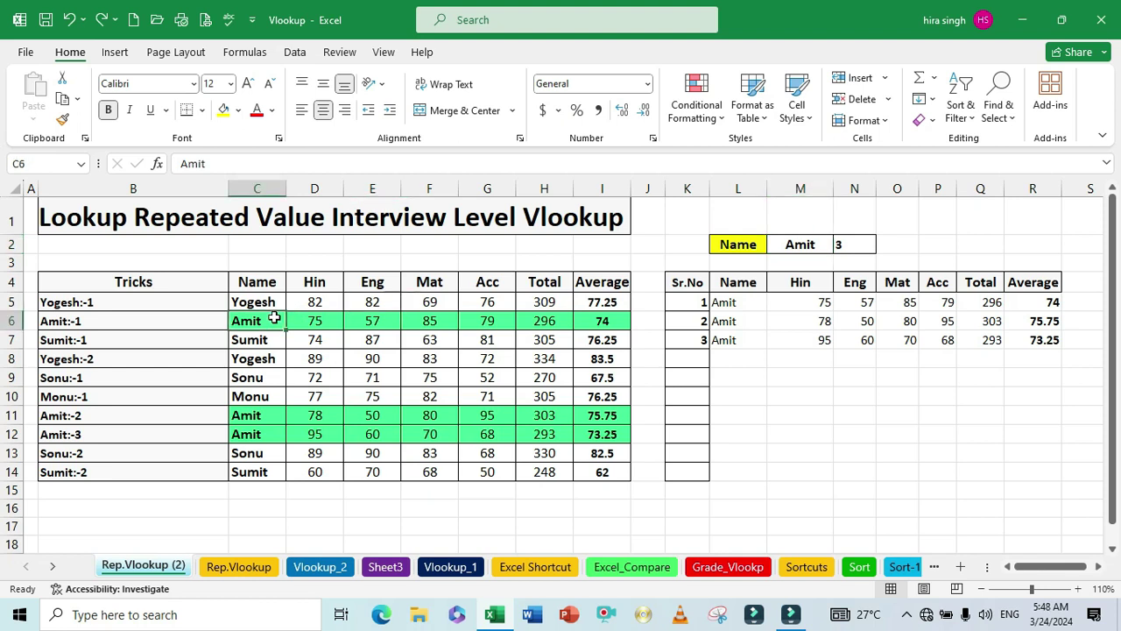
pyautogui.click(264, 415)
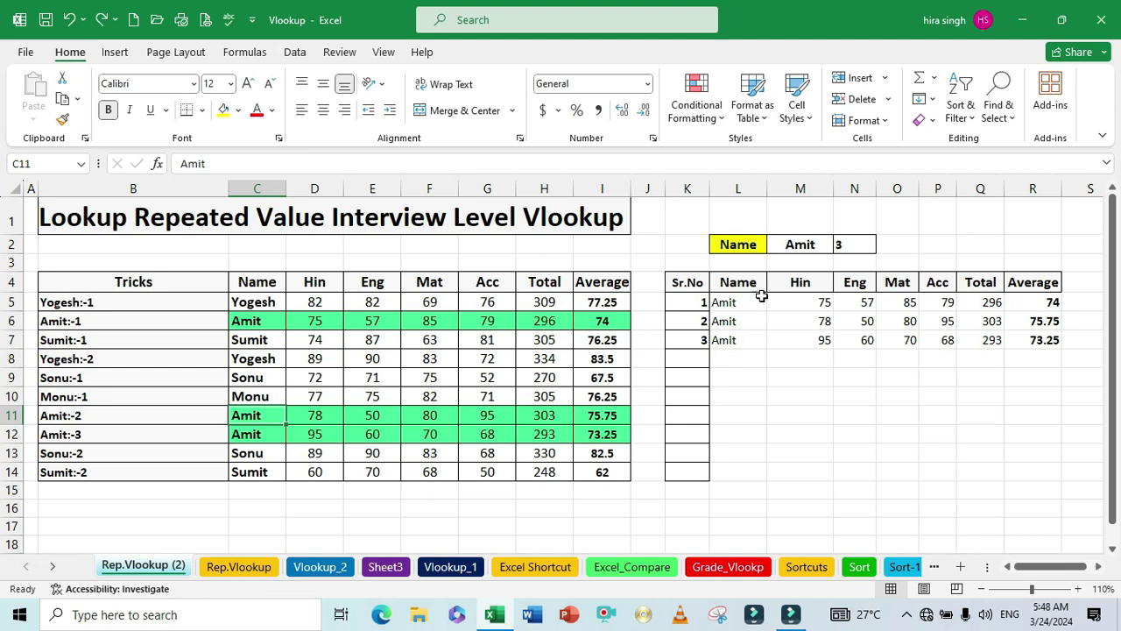
pyautogui.click(787, 245)
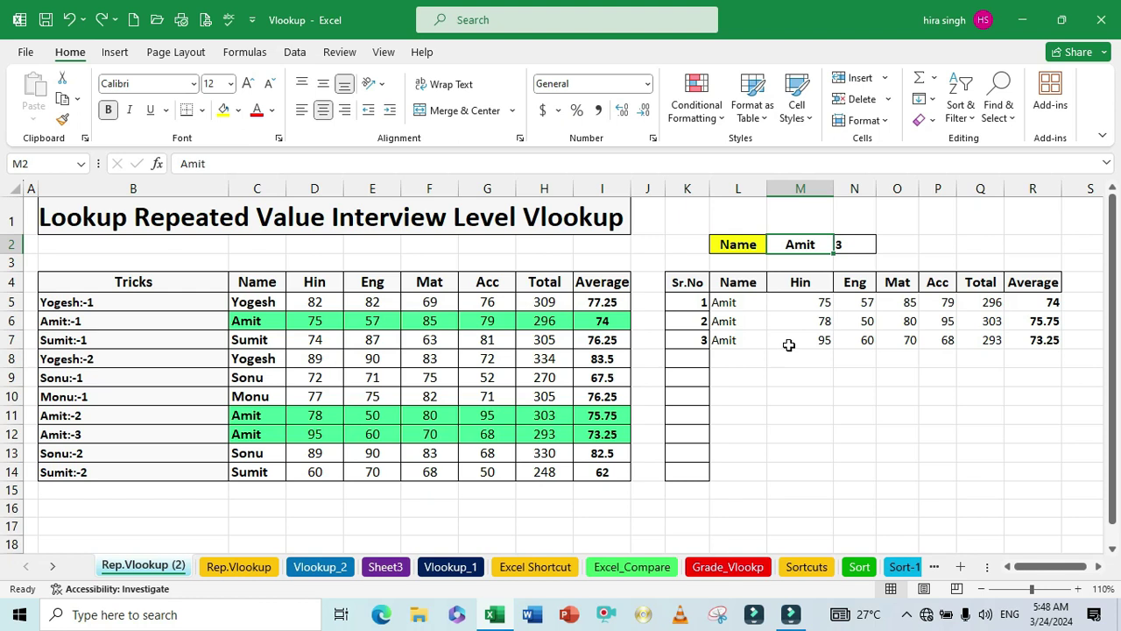
pyautogui.click(854, 247)
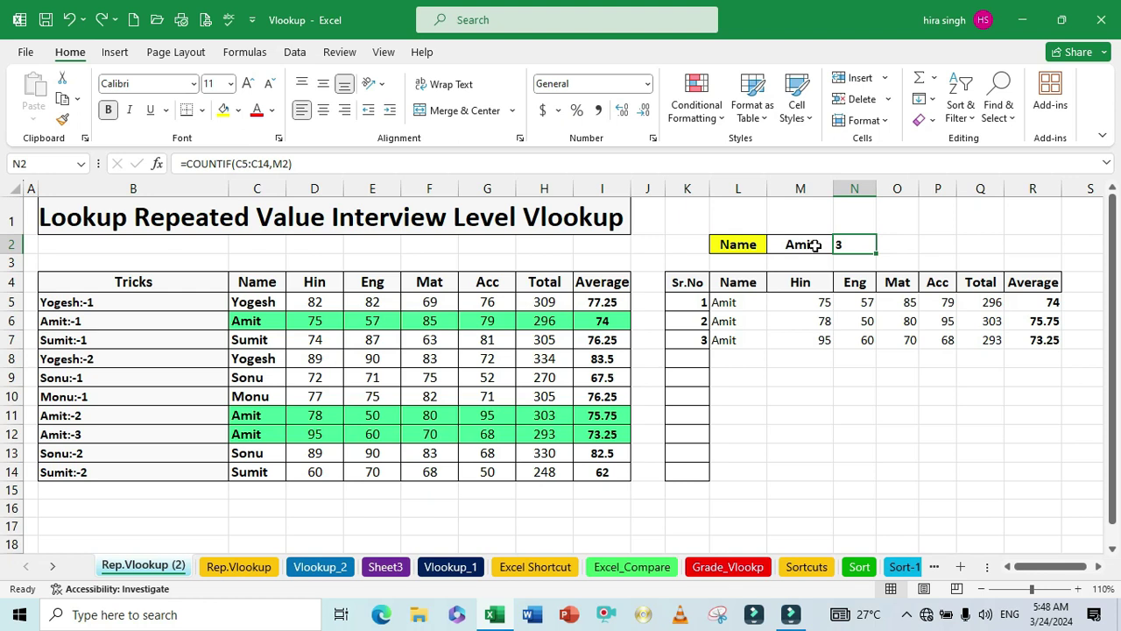
# Step: Enter Sonu as the chosen name in M2 and confirm N2 now counts 2
pyautogui.click(802, 244)
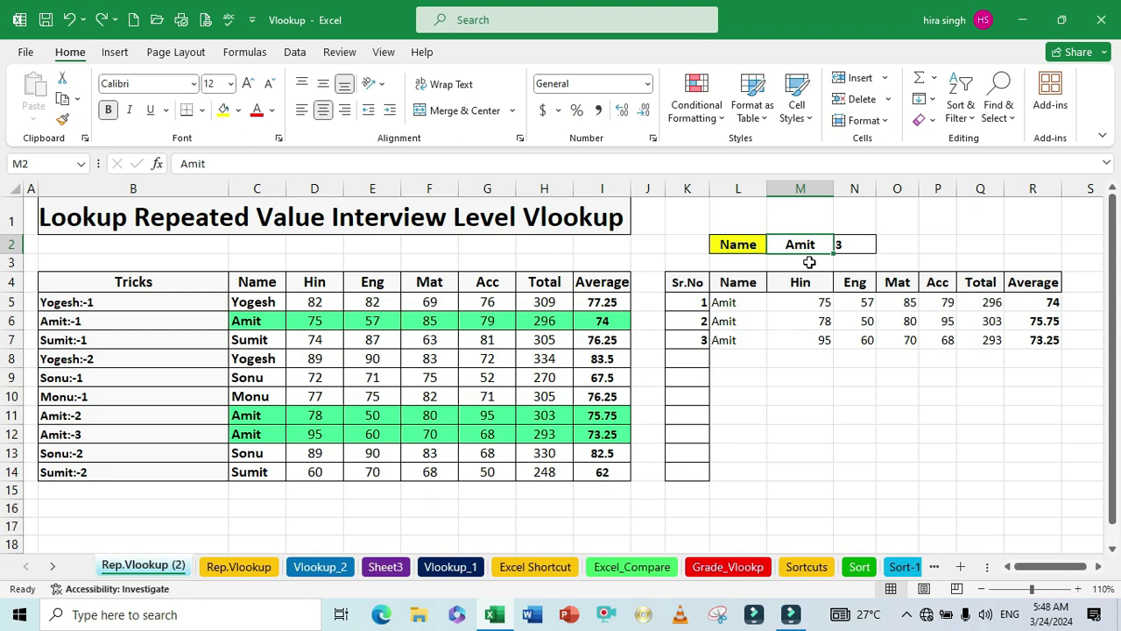
pyautogui.write('Sonu')
pyautogui.press('Return')
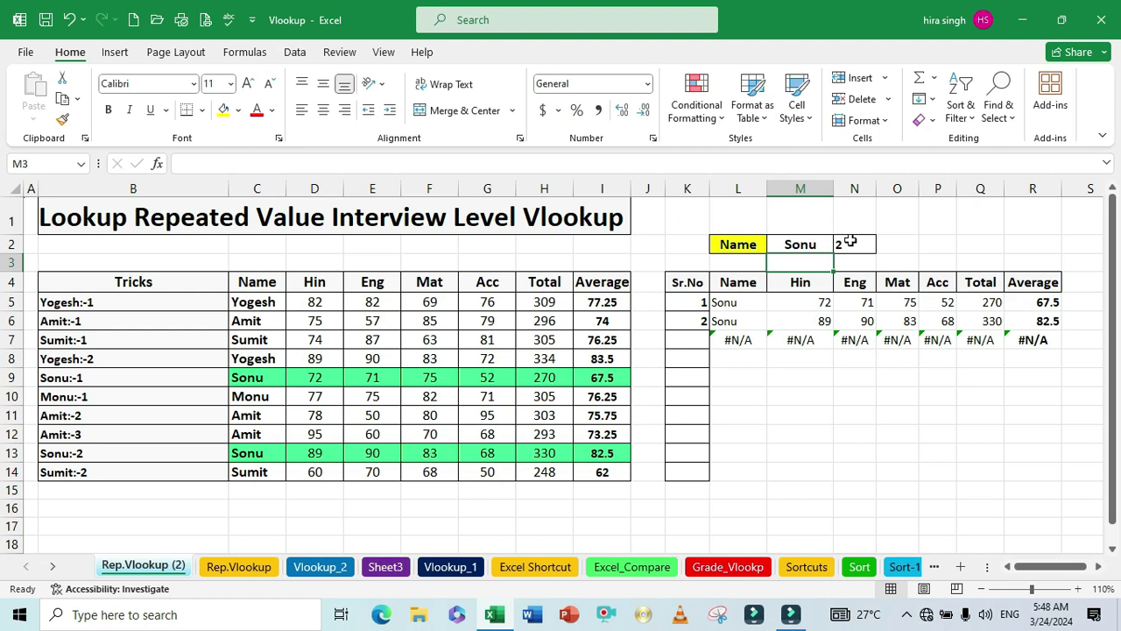
pyautogui.click(850, 242)
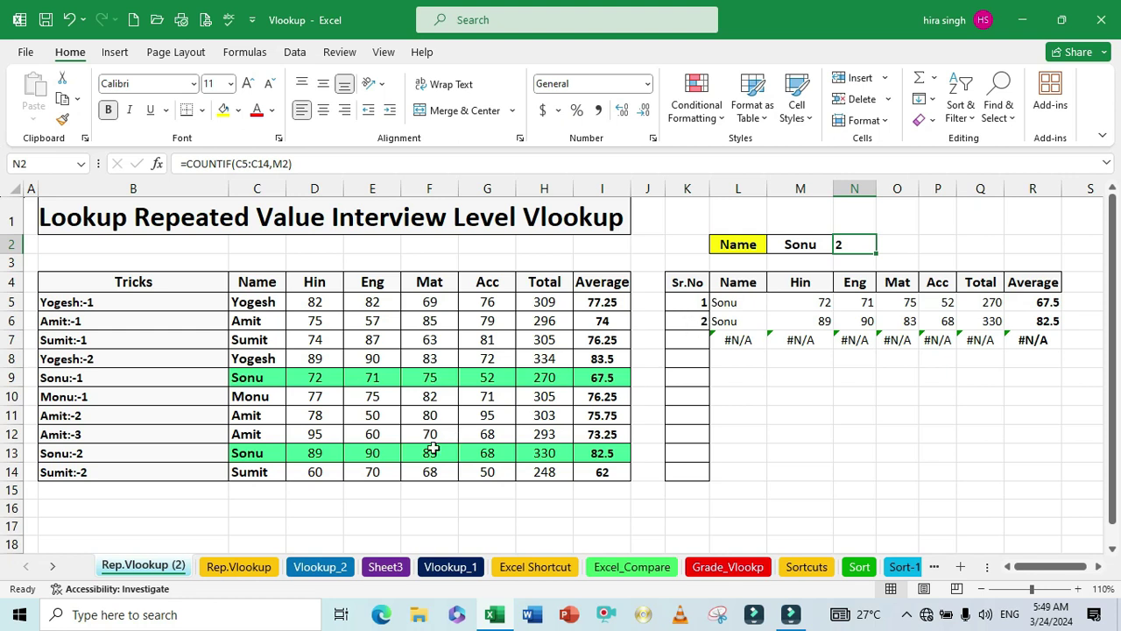
# Step: On the Rep.Vlookup sheet, delete the Tricks values in B5:B14 and leave B5 selected
pyautogui.click(243, 567)
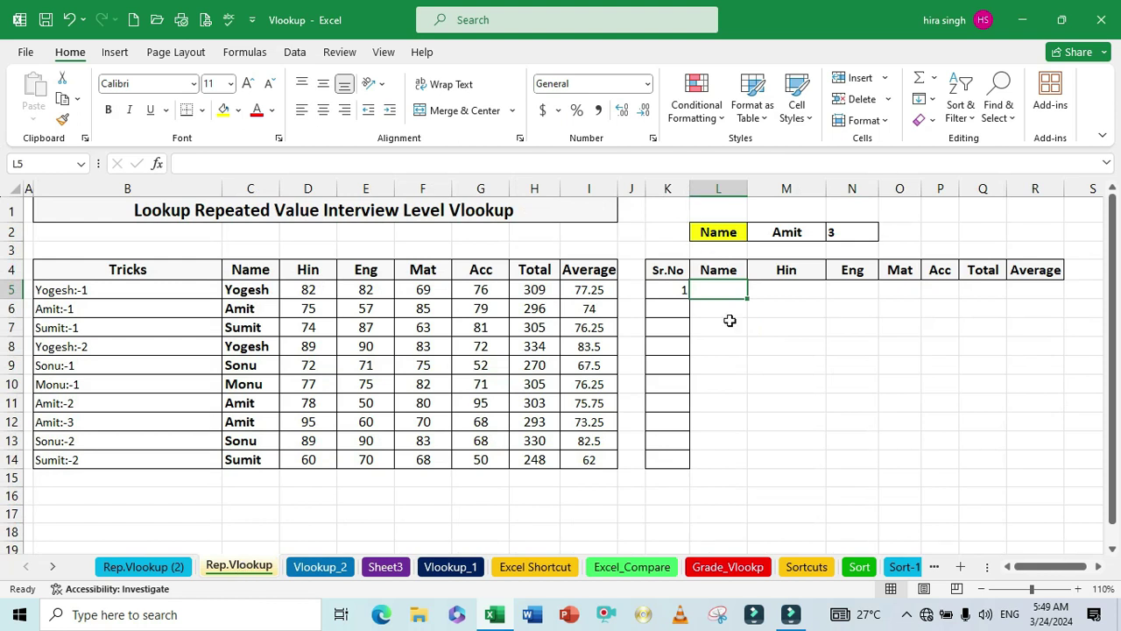
pyautogui.click(144, 288)
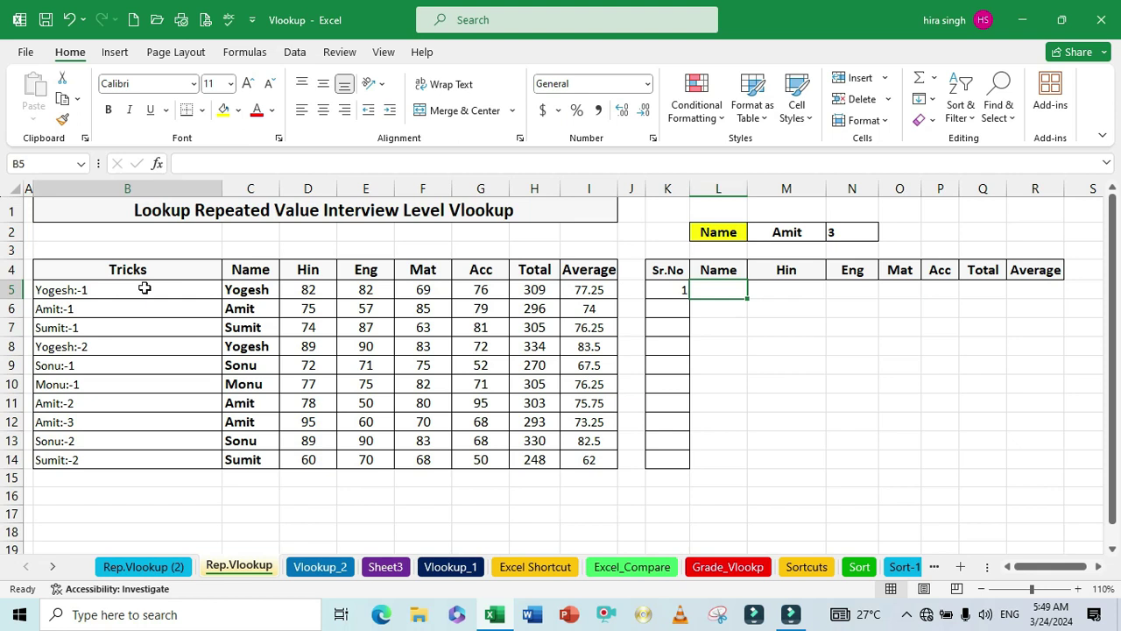
pyautogui.hotkey('ctrl', 'shift', 'Down')
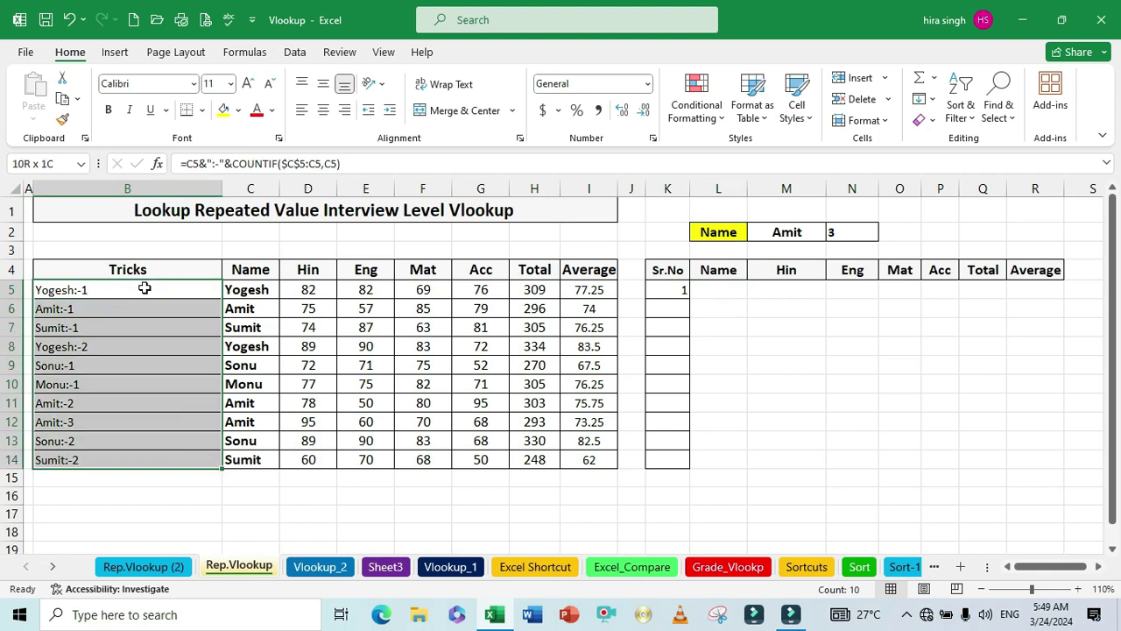
pyautogui.press('Delete')
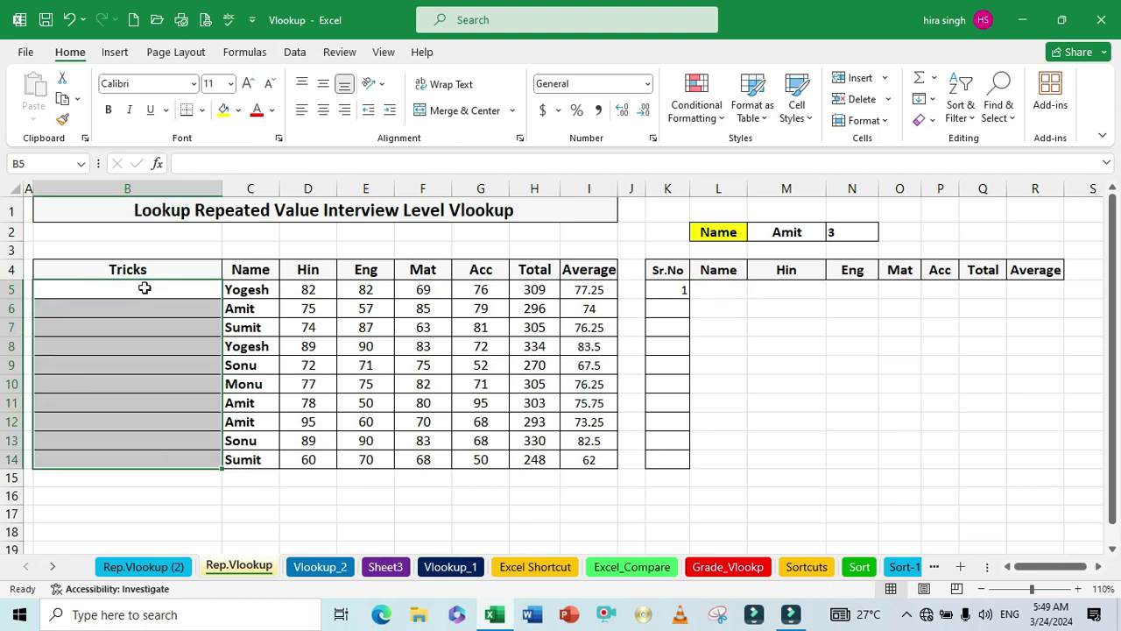
pyautogui.click(129, 290)
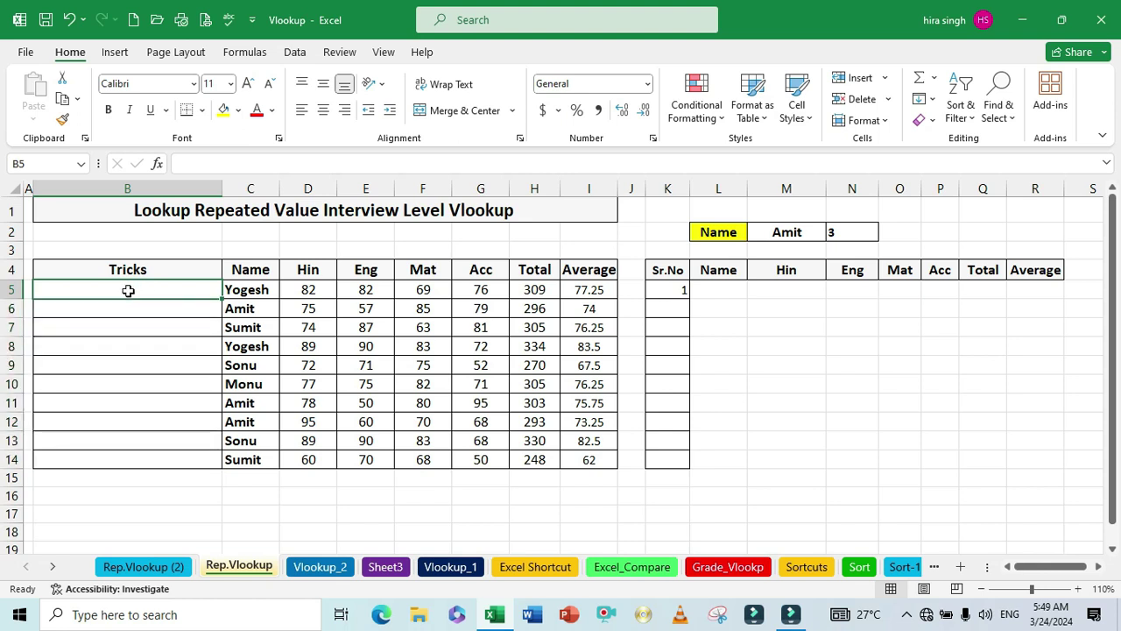
# Step: Enter =COUNTIF(C5:C5,C5) in B5 so it returns 1
pyautogui.write('=count')
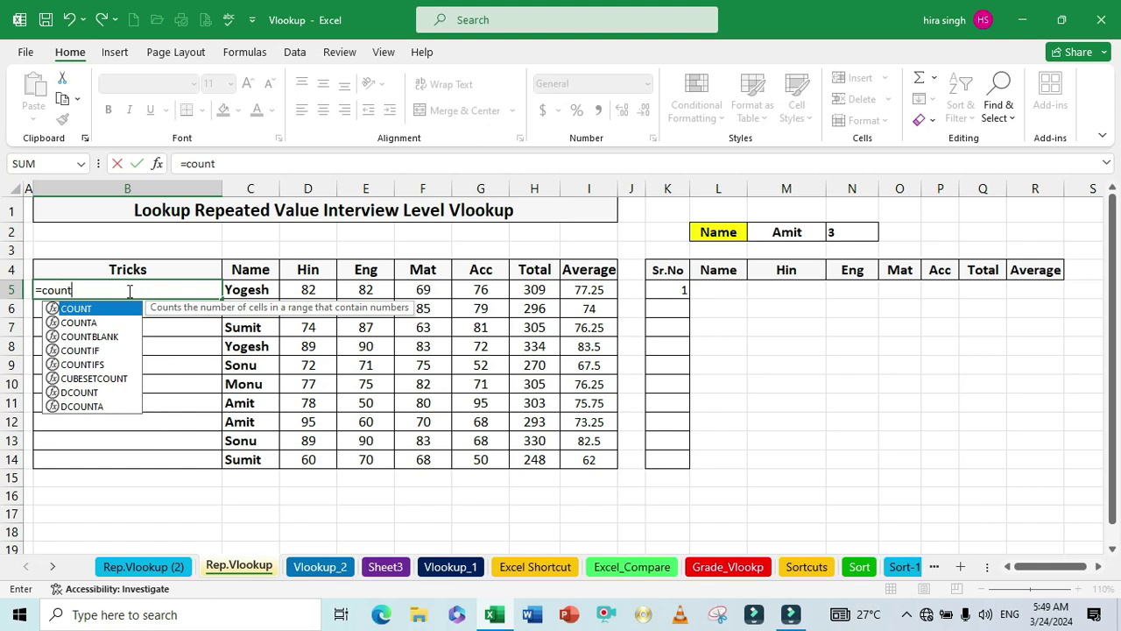
pyautogui.write('if')
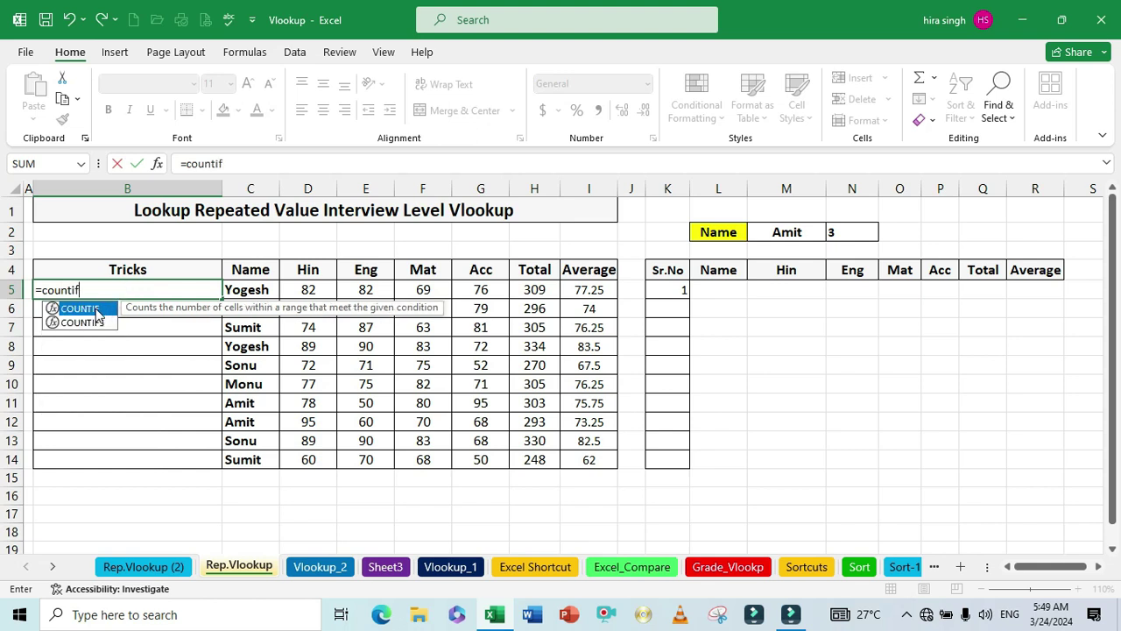
pyautogui.doubleClick(98, 311)
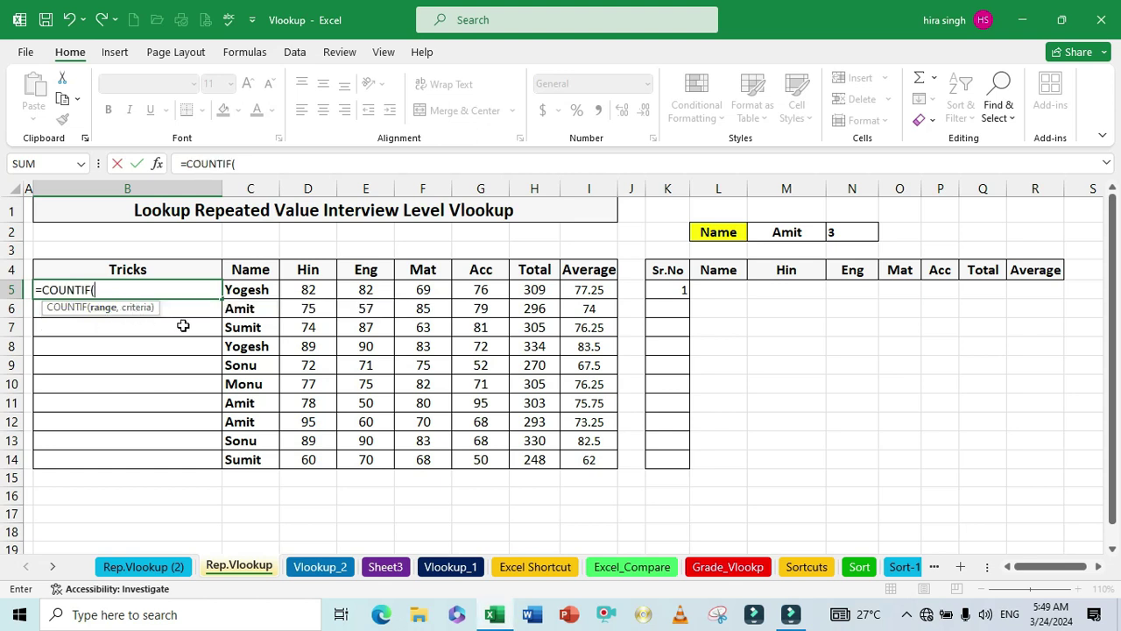
pyautogui.click(249, 294)
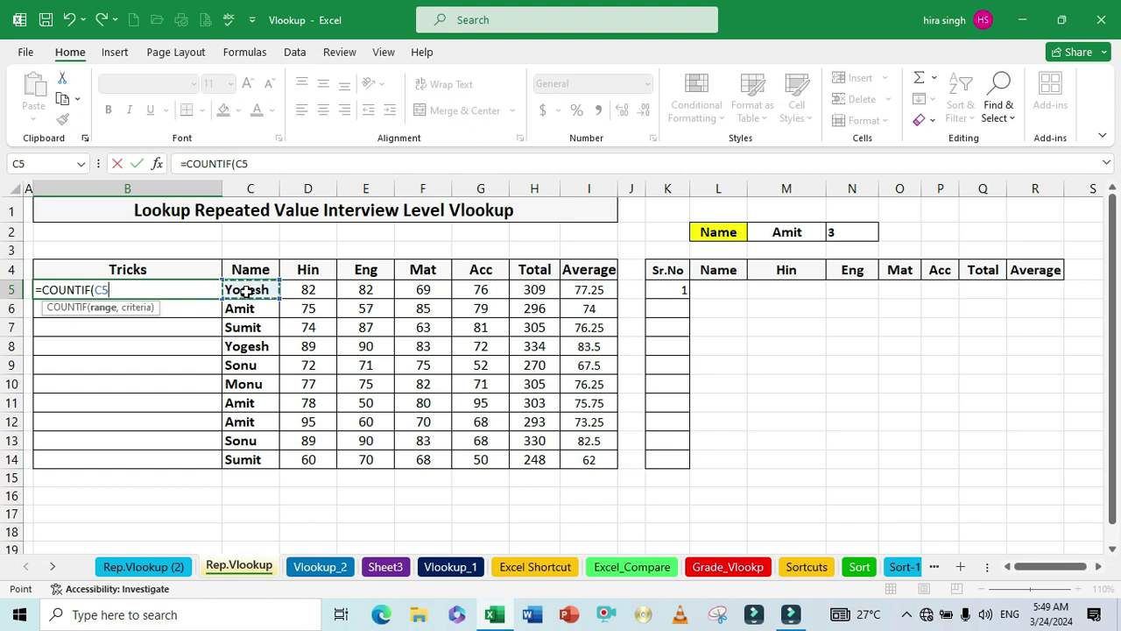
pyautogui.press('F8')
pyautogui.write(':C5,')
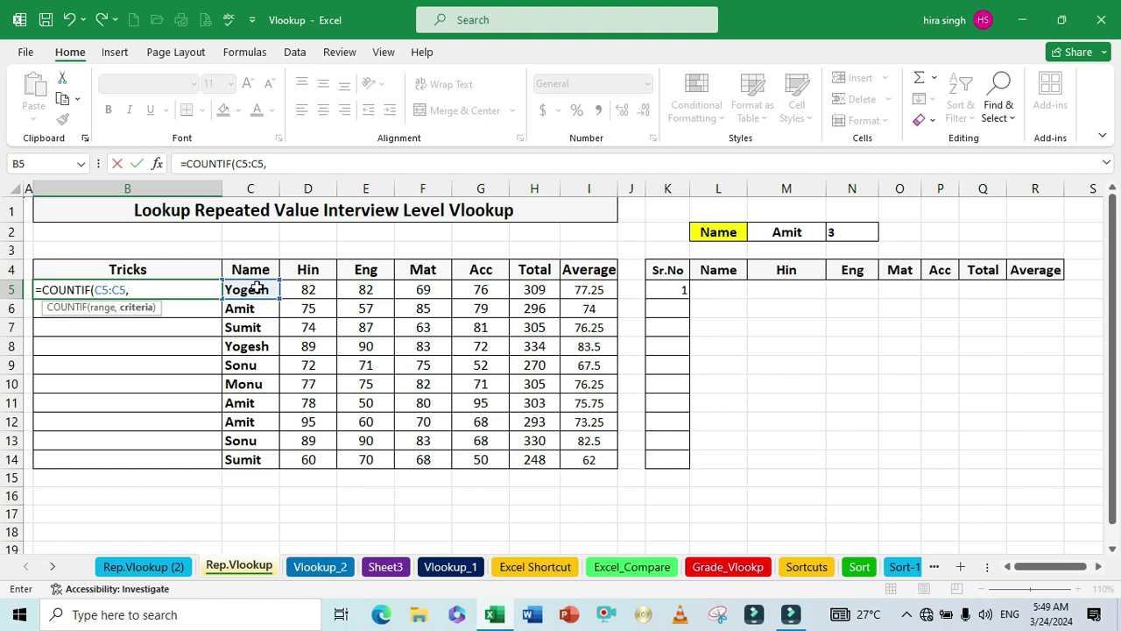
pyautogui.click(256, 287)
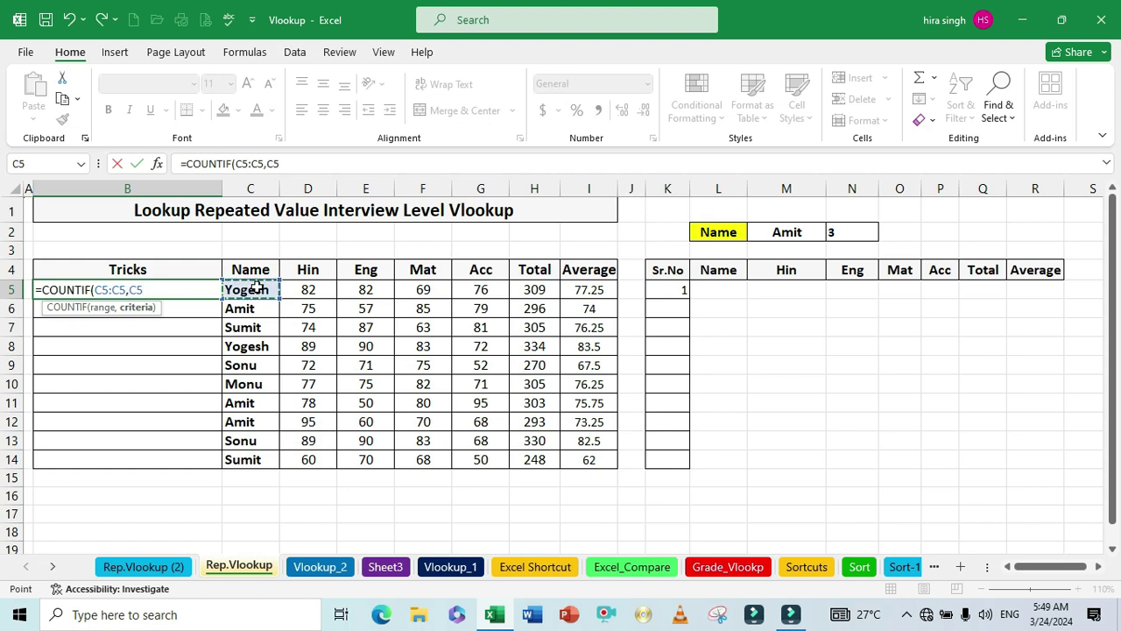
pyautogui.write(')')
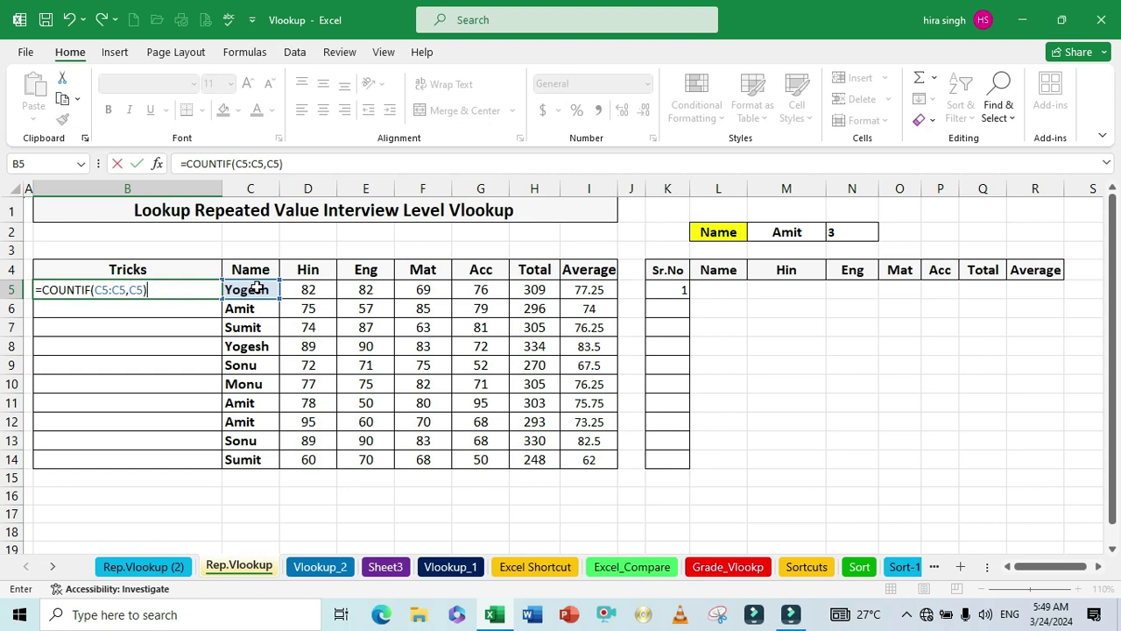
pyautogui.press('Return')
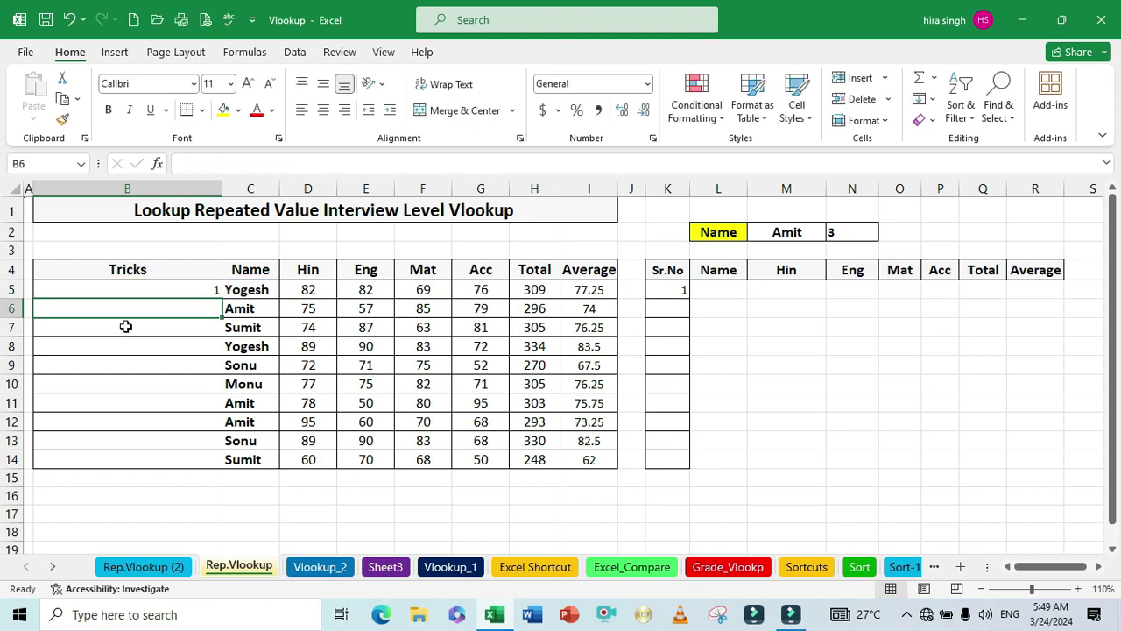
pyautogui.click(210, 291)
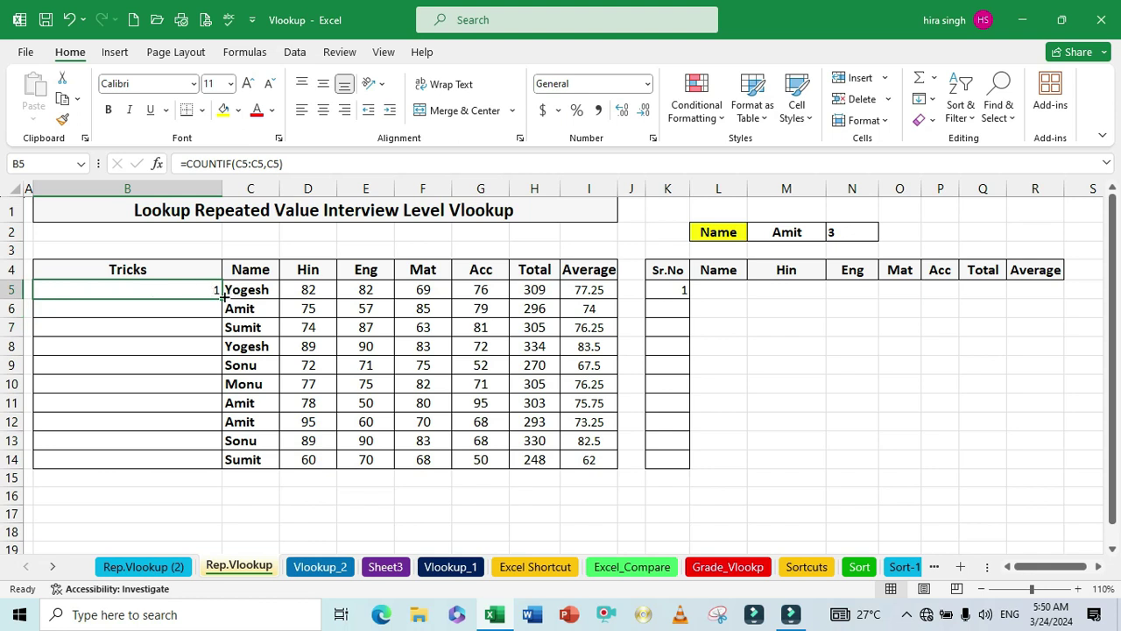
# Step: Fill B5's COUNTIF down to B14 and compare the shifted formulas in B7 and B8
pyautogui.moveTo(224, 298); pyautogui.dragTo(219, 465)
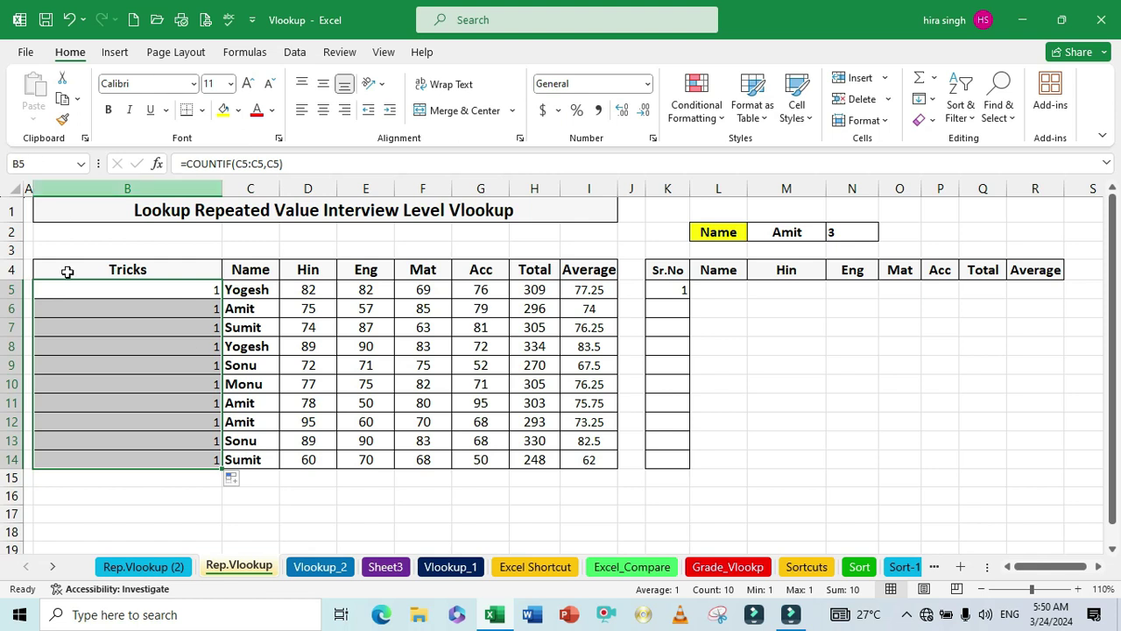
pyautogui.click(169, 326)
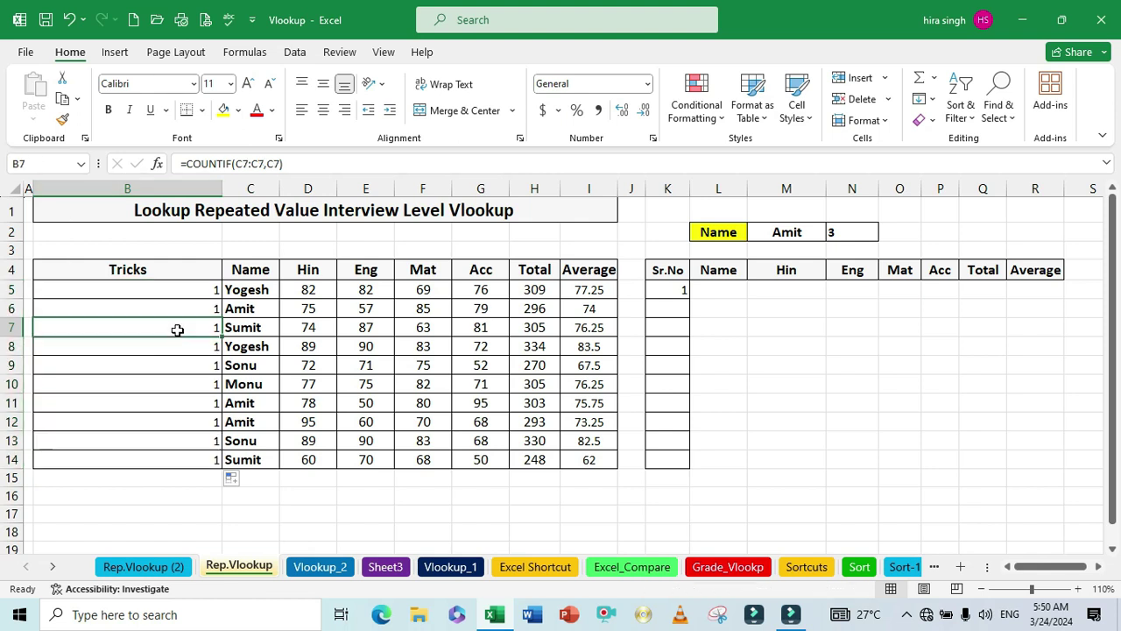
pyautogui.click(152, 294)
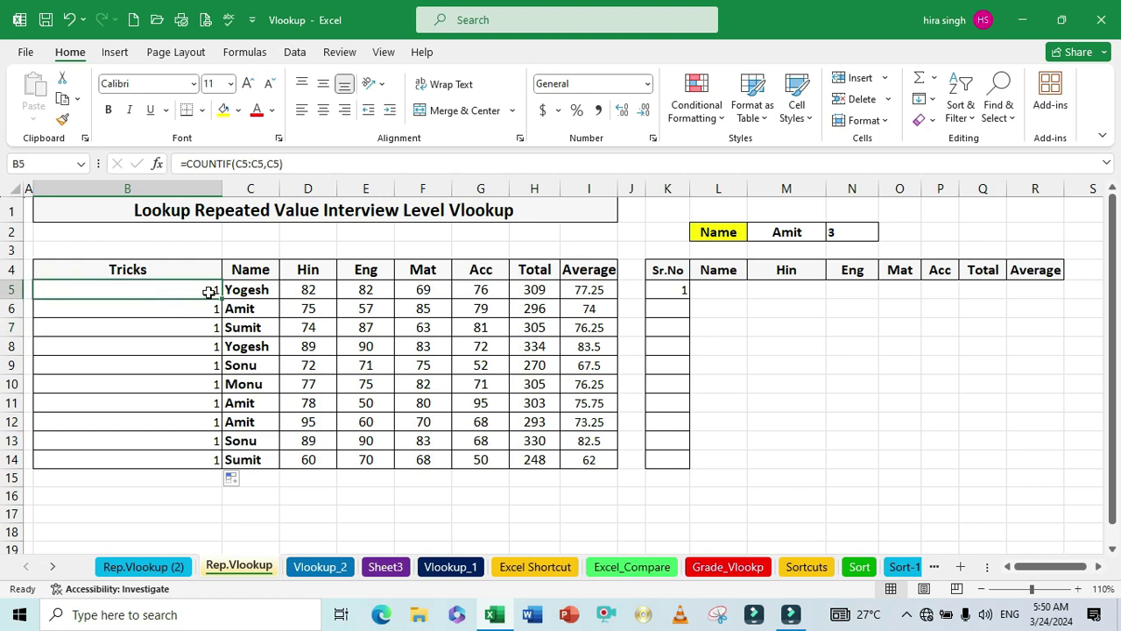
pyautogui.click(205, 346)
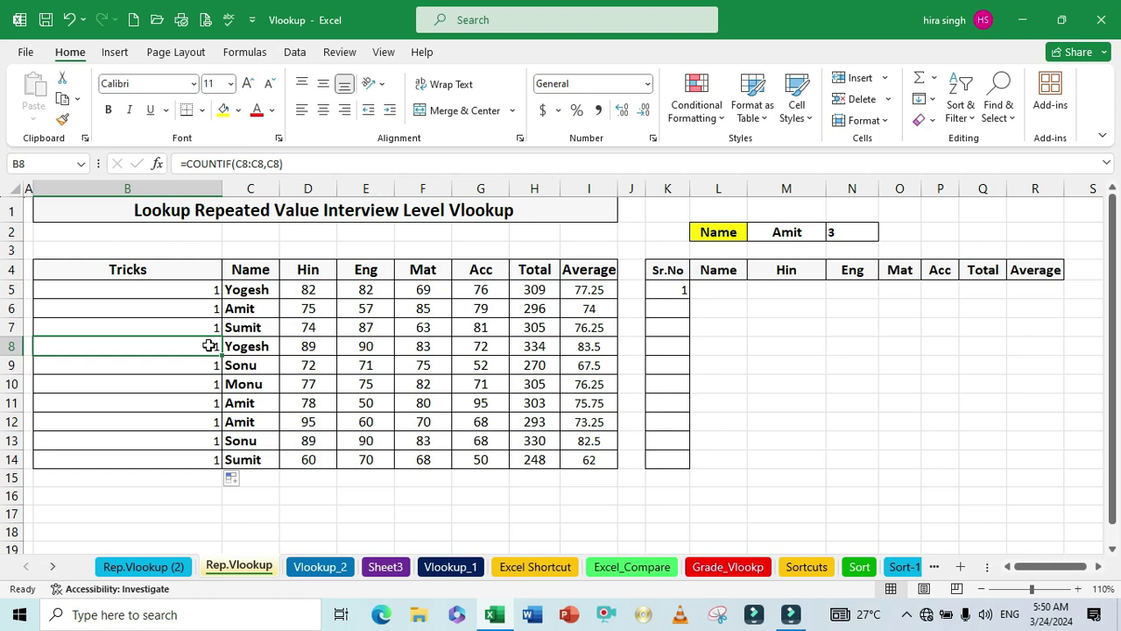
pyautogui.click(147, 286)
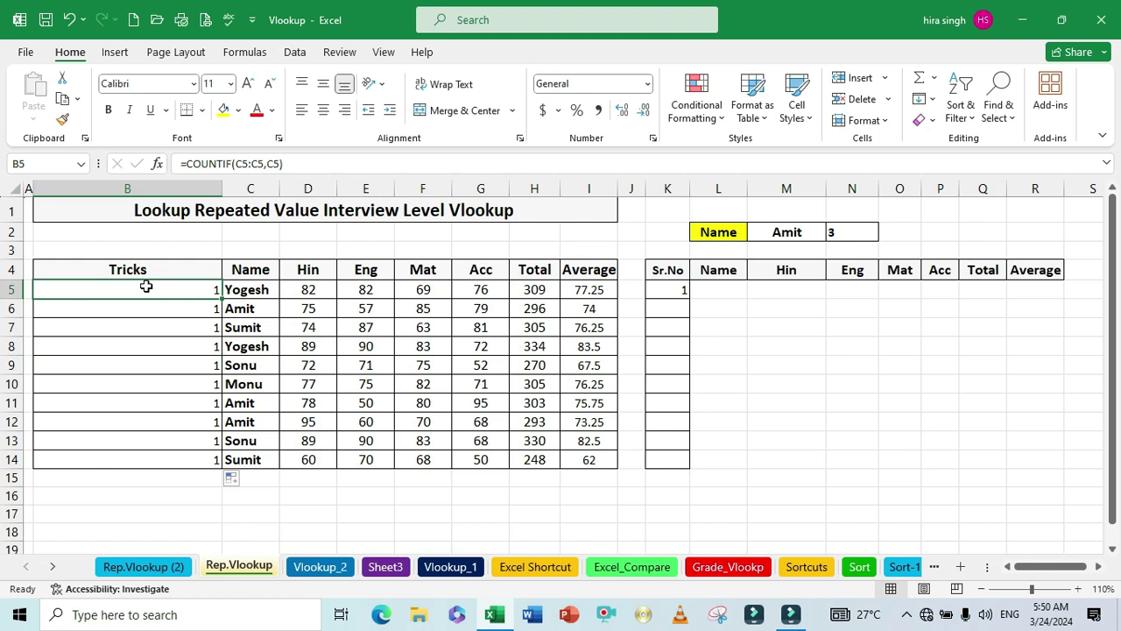
pyautogui.doubleClick(147, 287)
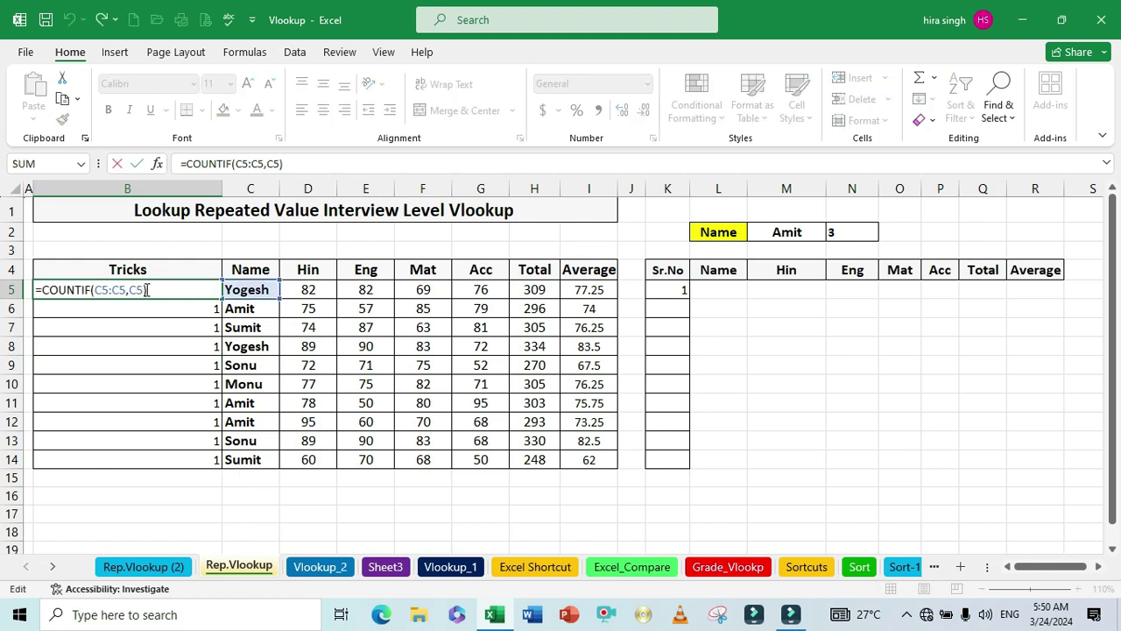
# Step: Anchor B5 as =COUNTIF($C$5:C5,C5) and fill it down to B14, checking B8's expanding range
pyautogui.click(103, 290)
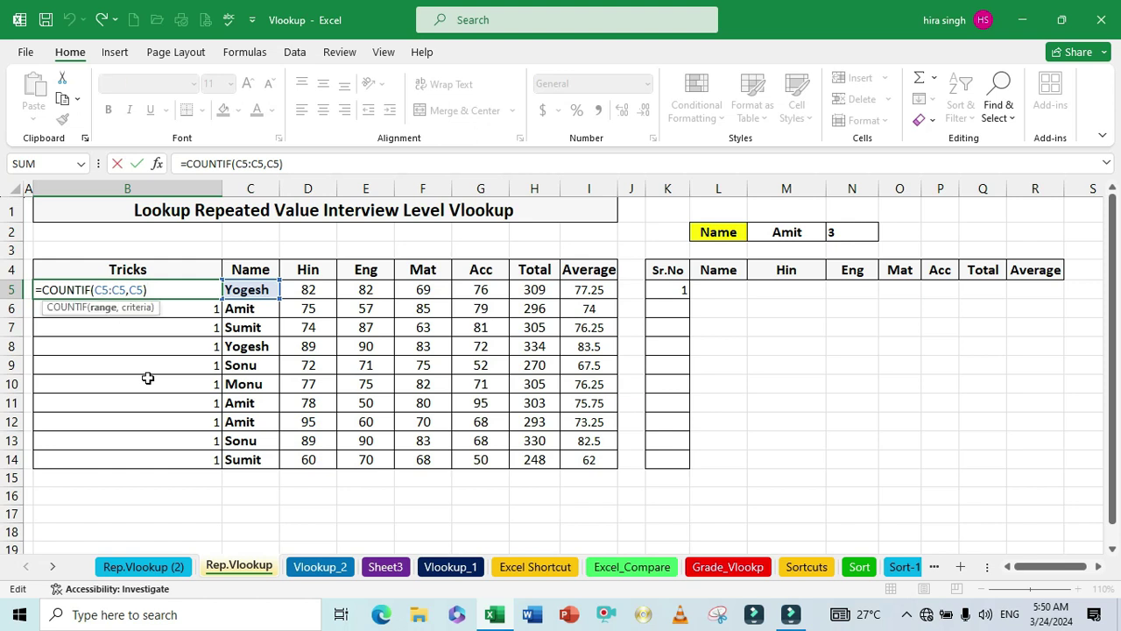
pyautogui.press('F4')
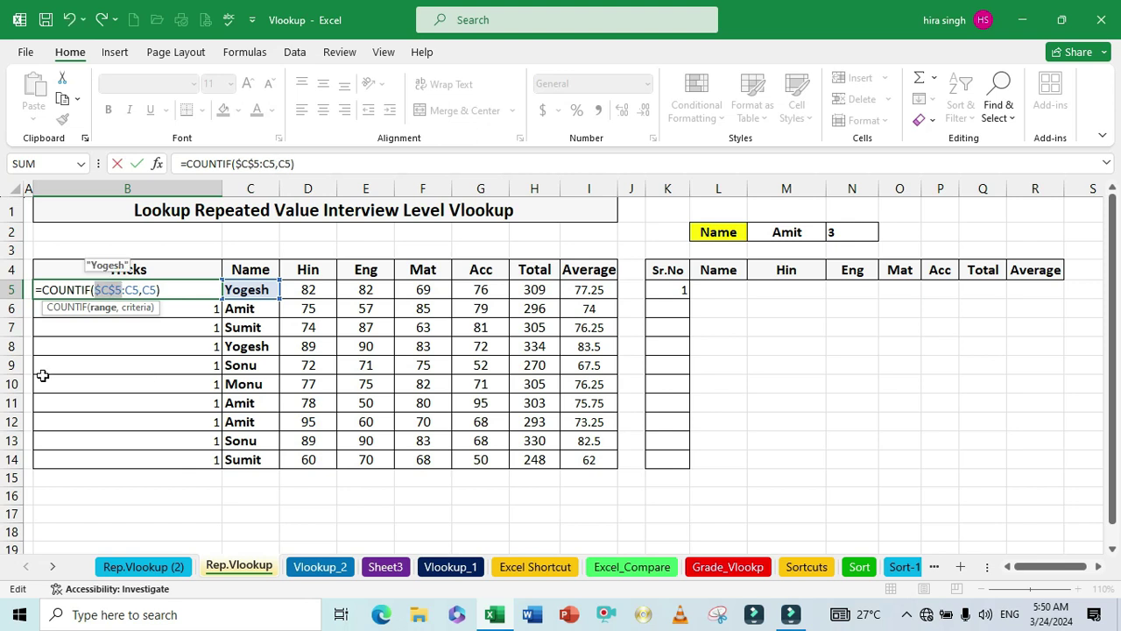
pyautogui.press('Return')
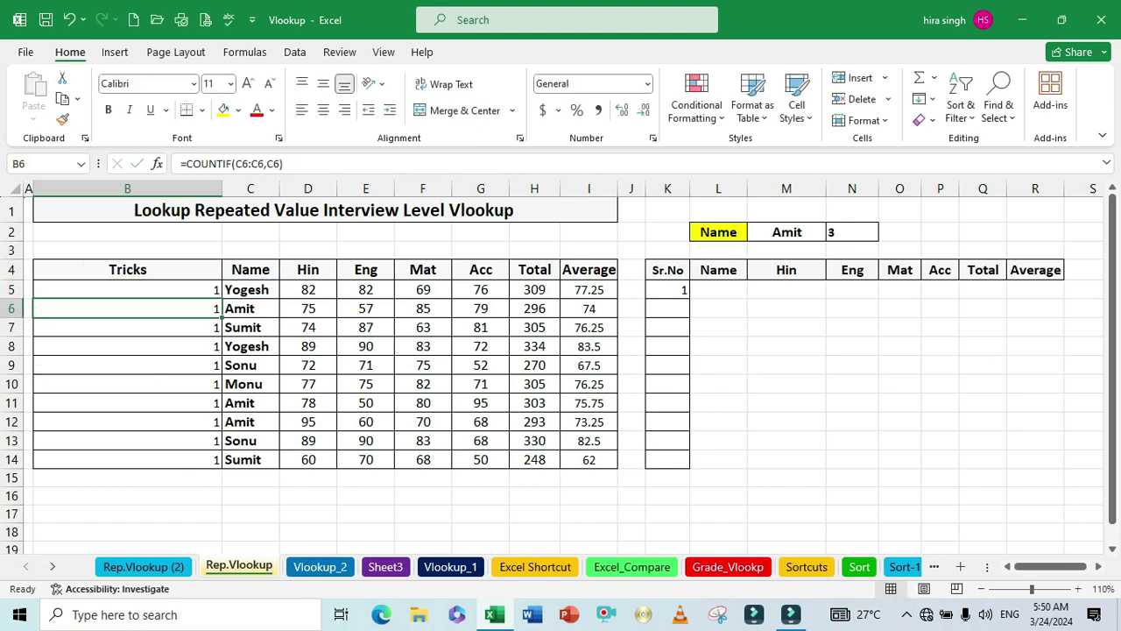
pyautogui.click(216, 289)
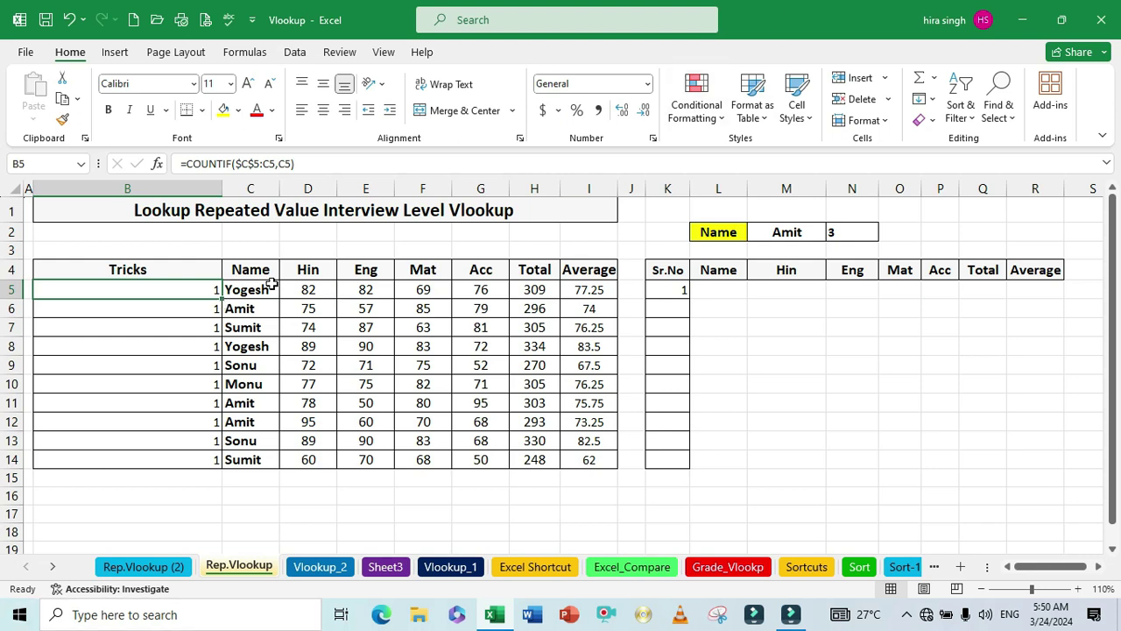
pyautogui.doubleClick(223, 299)
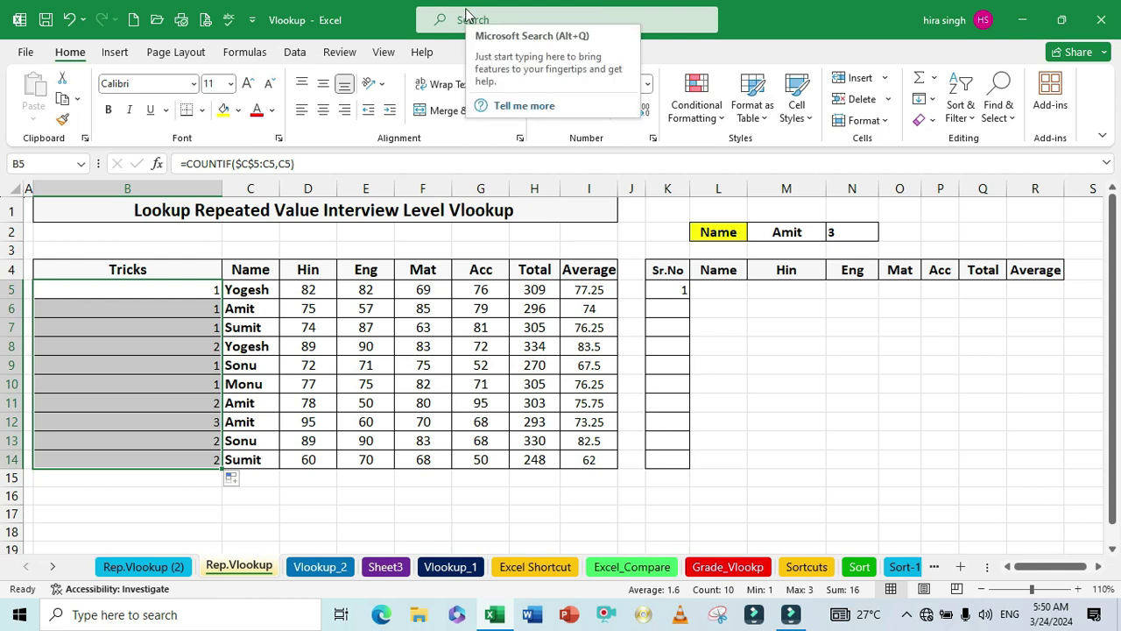
pyautogui.click(195, 345)
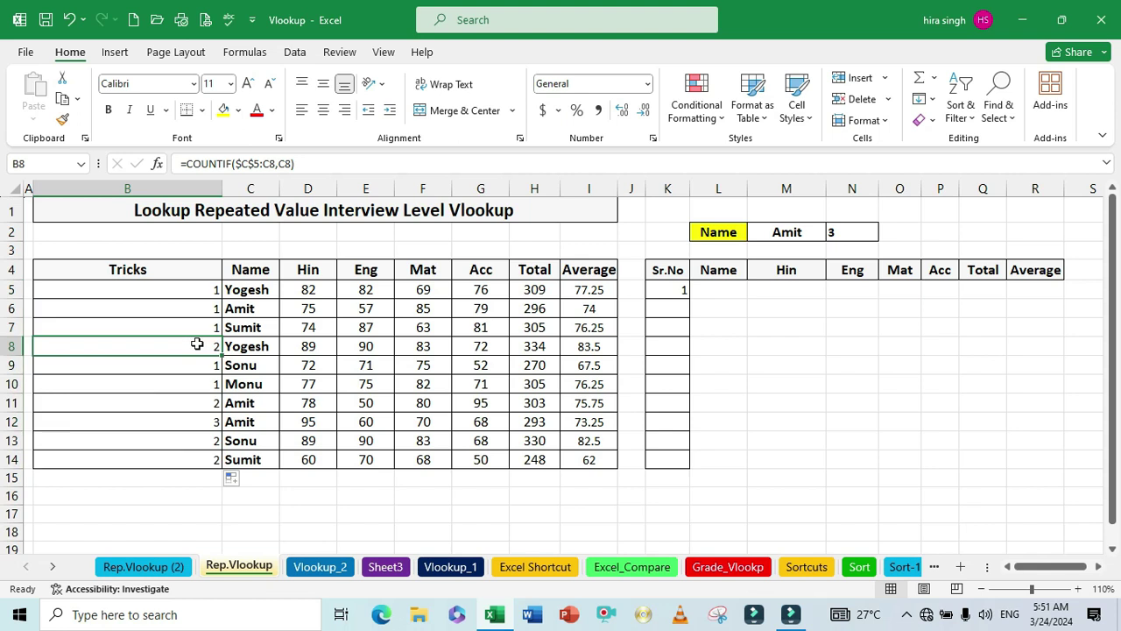
pyautogui.click(196, 291)
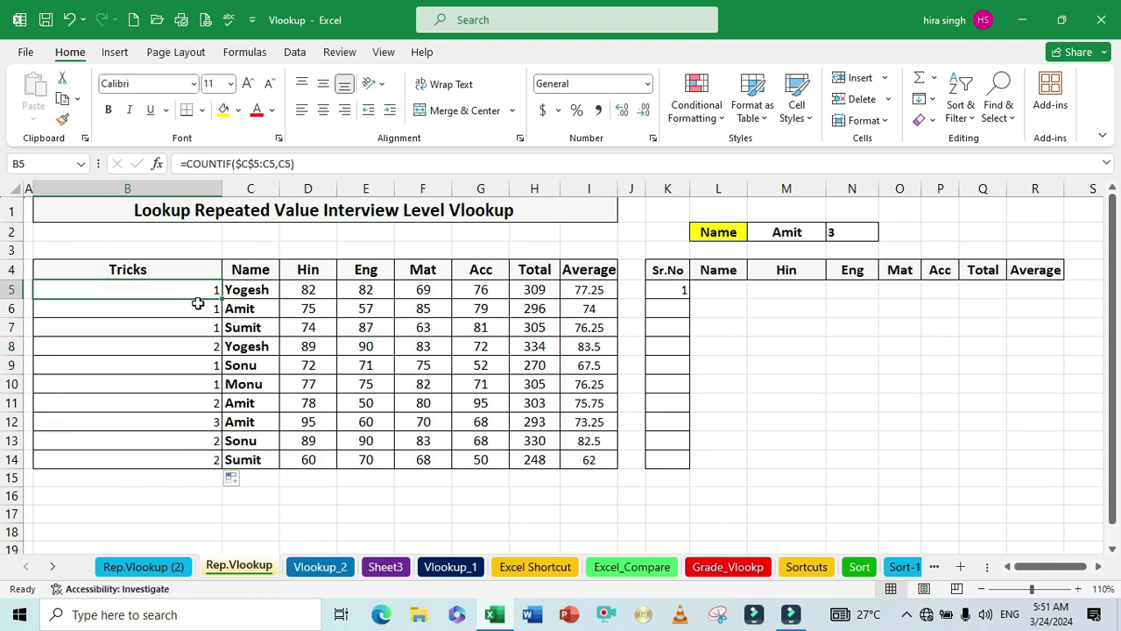
pyautogui.click(198, 349)
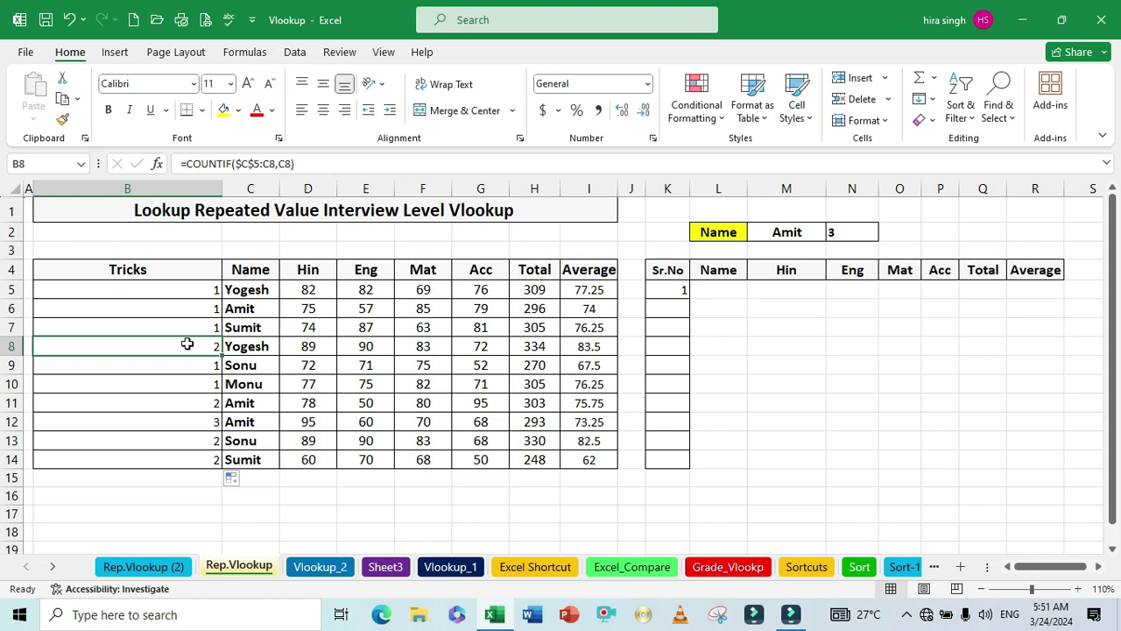
pyautogui.doubleClick(146, 290)
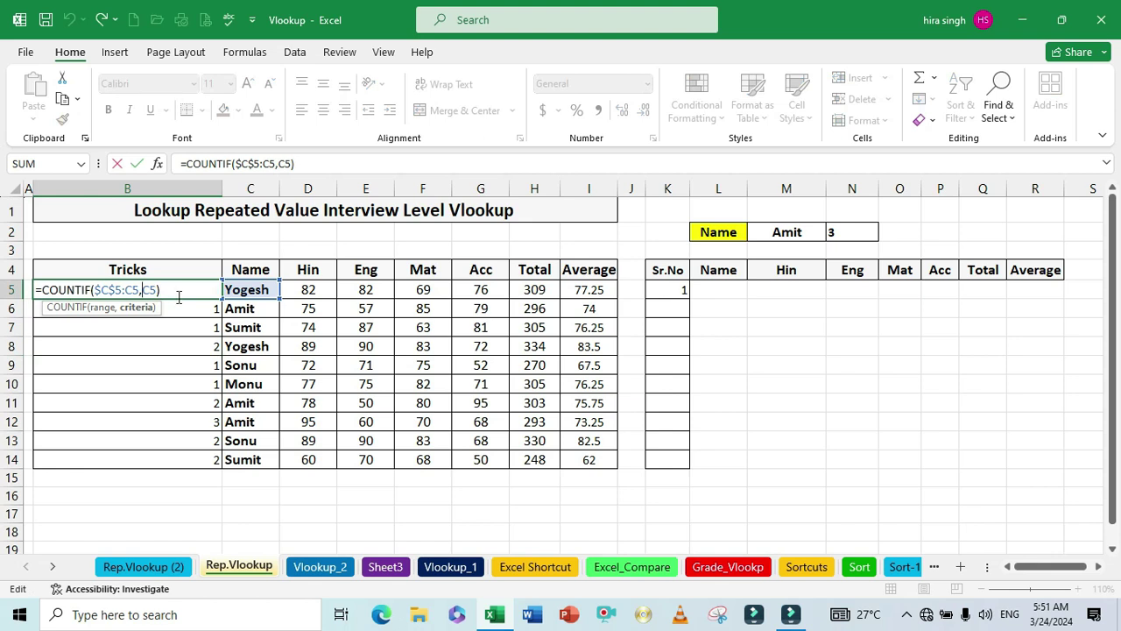
# Step: Change B5 to =C5&":-"&COUNTIF($C$5:C5,C5) to join each name with its count
pyautogui.click(41, 281)
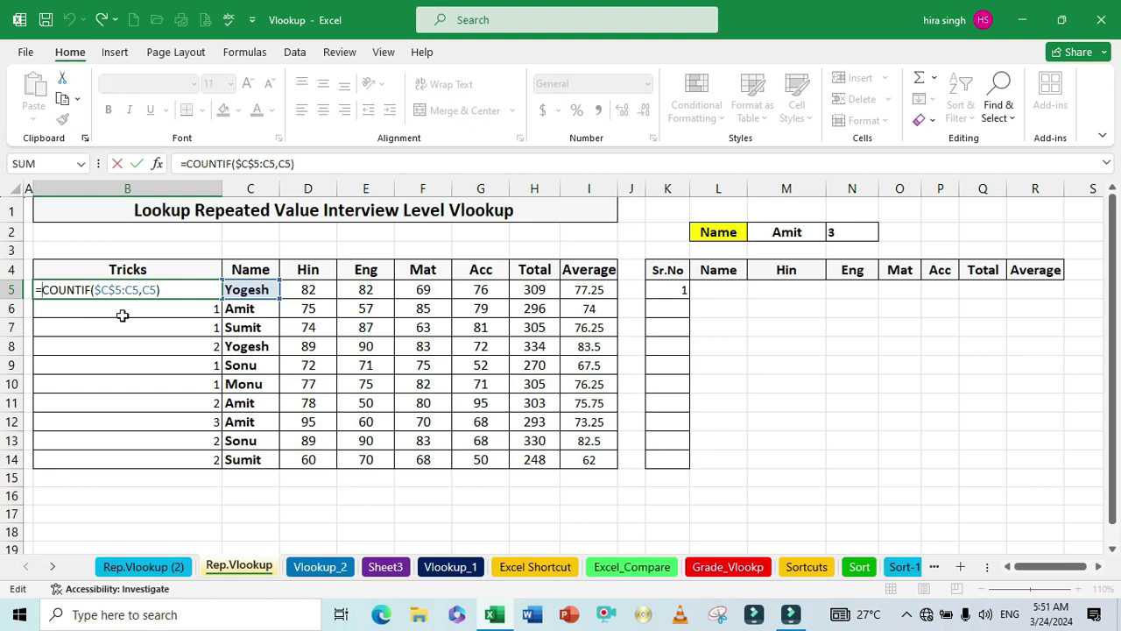
pyautogui.click(245, 295)
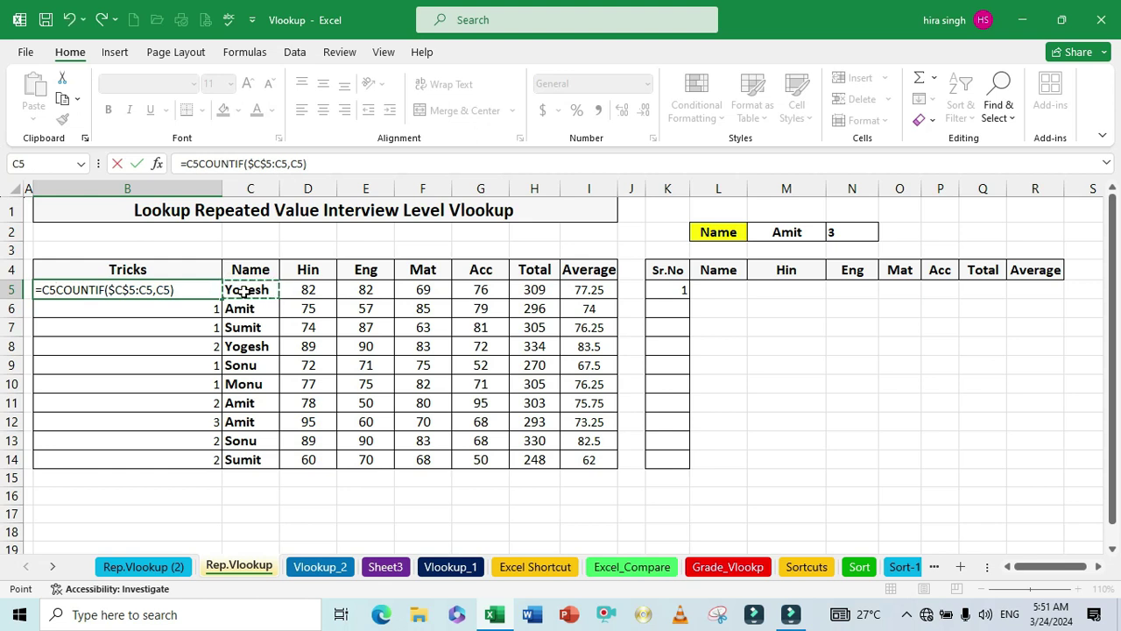
pyautogui.write('&')
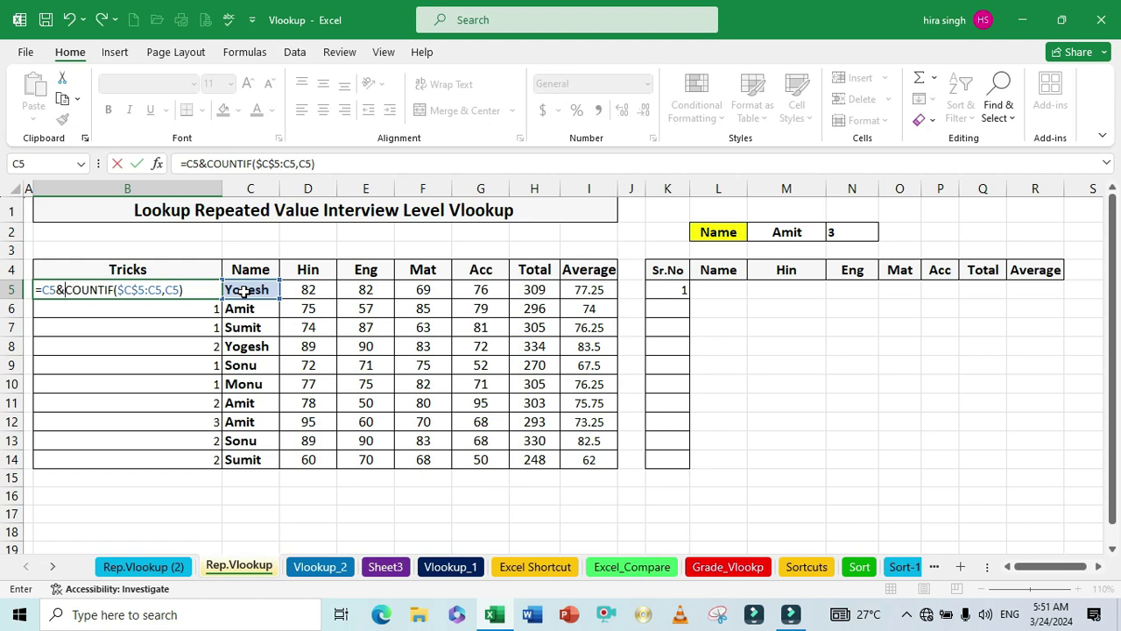
pyautogui.write('"')
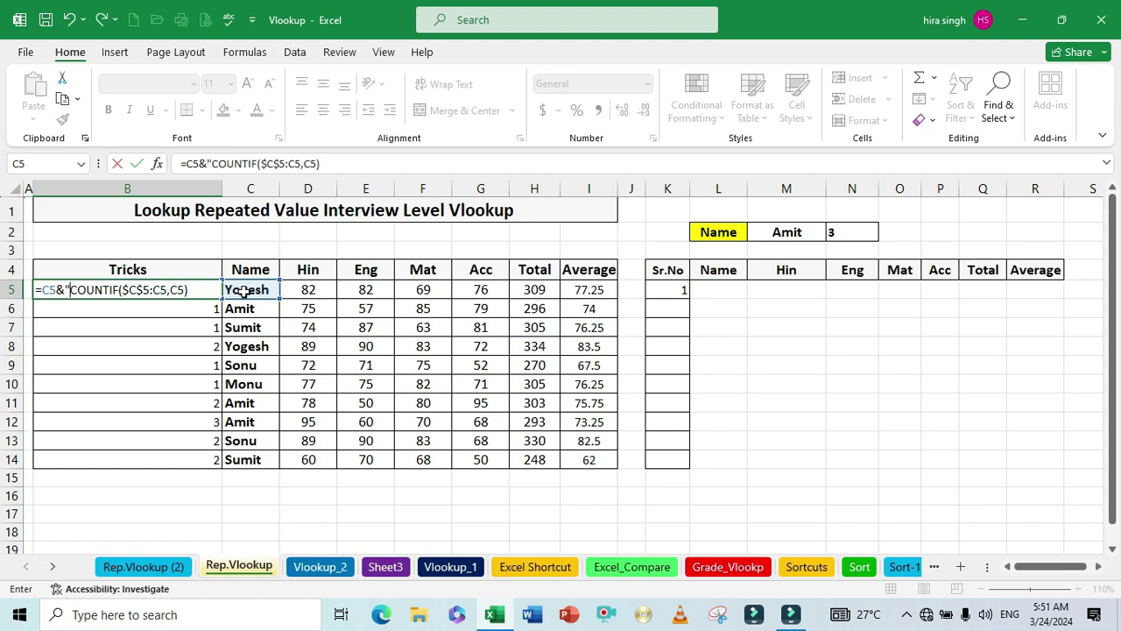
pyautogui.write(':-')
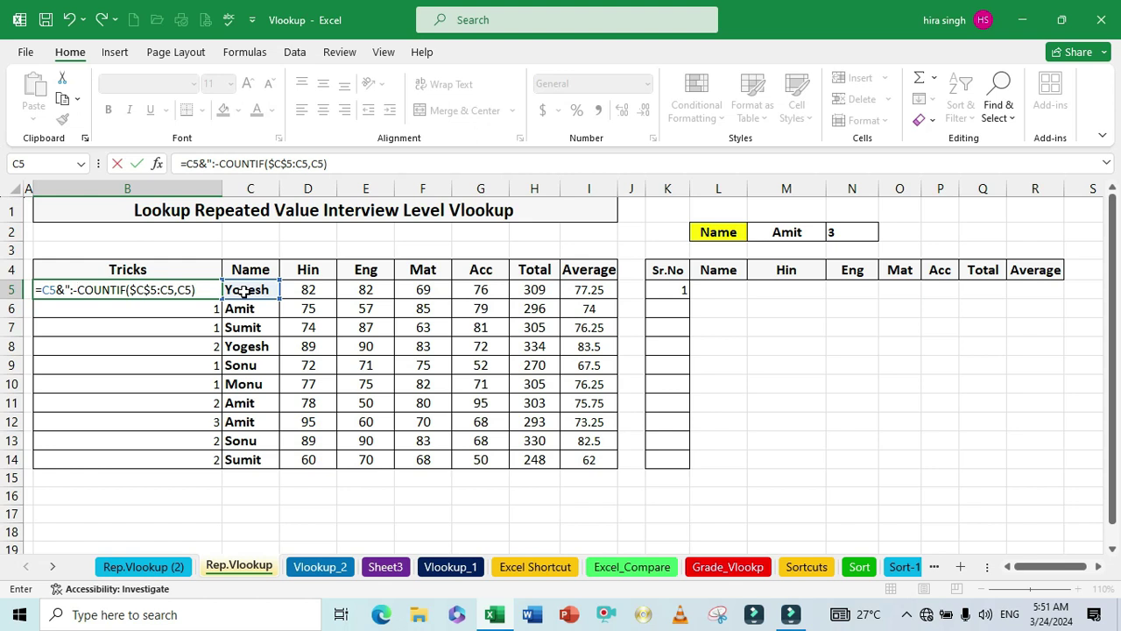
pyautogui.write('"')
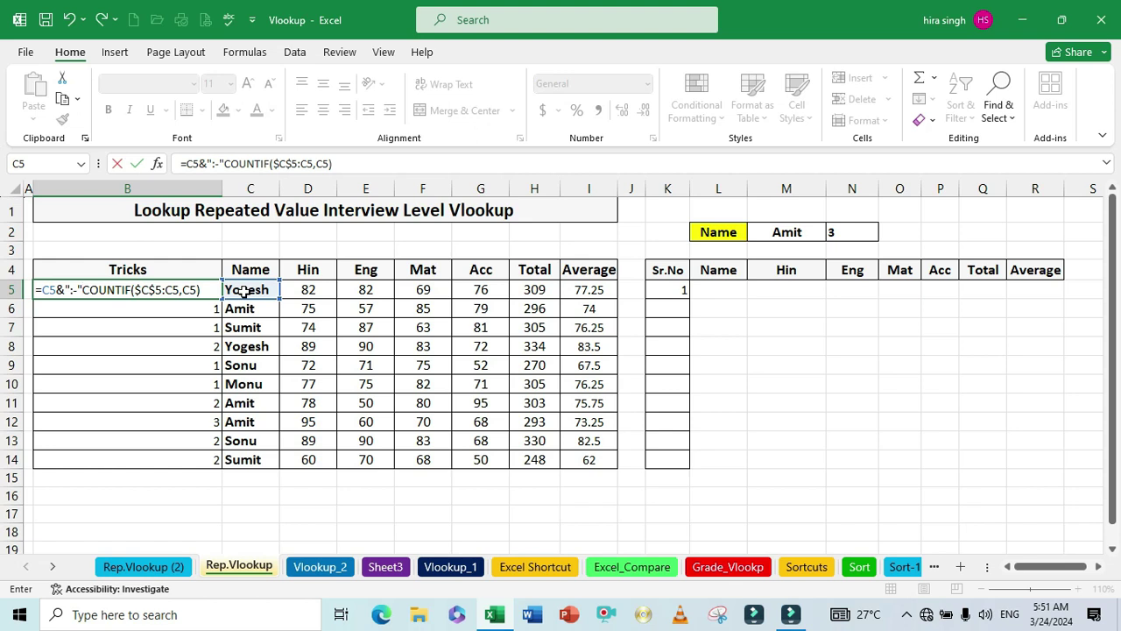
pyautogui.write('&')
pyautogui.press('Return')
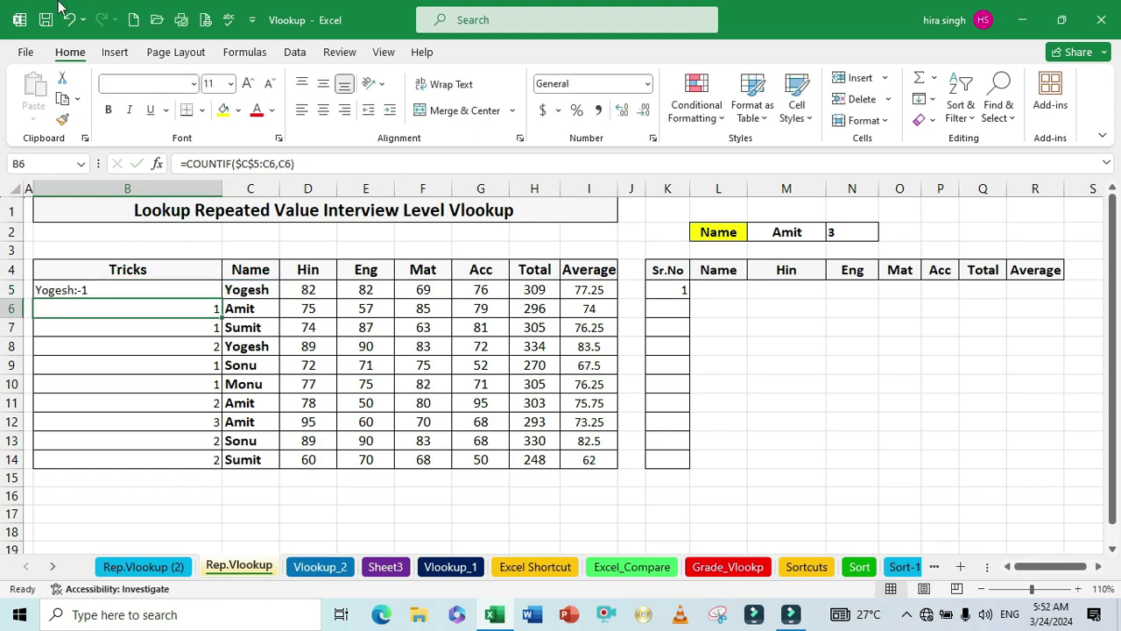
# Step: Copy the combined label formula down to B14 and check Sonu's label in B9
pyautogui.click(118, 291)
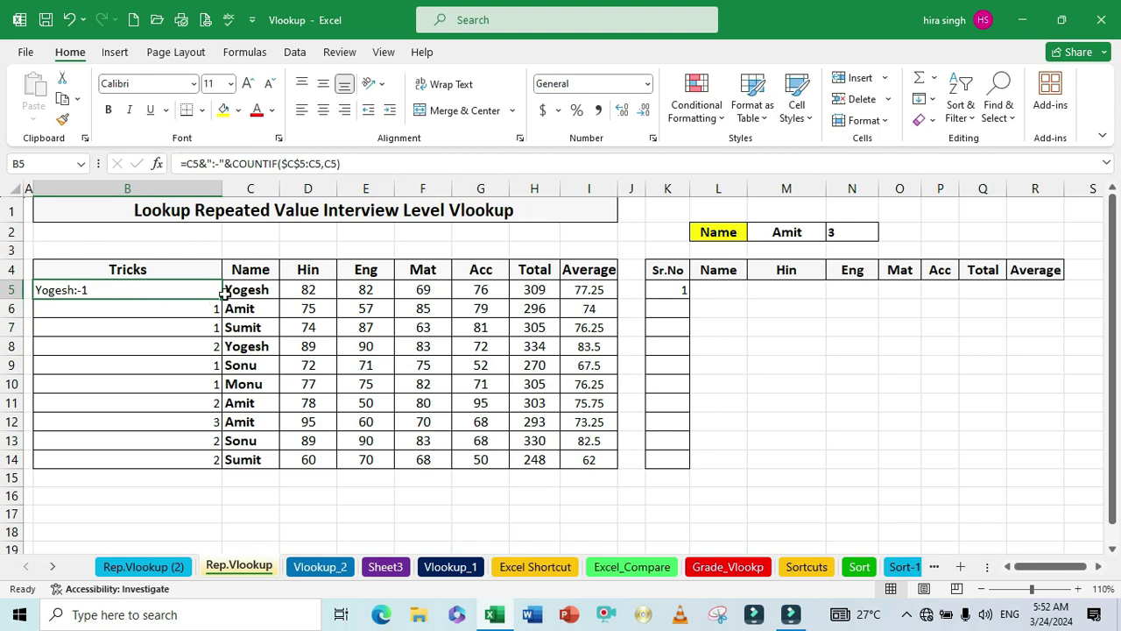
pyautogui.moveTo(221, 300); pyautogui.dragTo(214, 464)
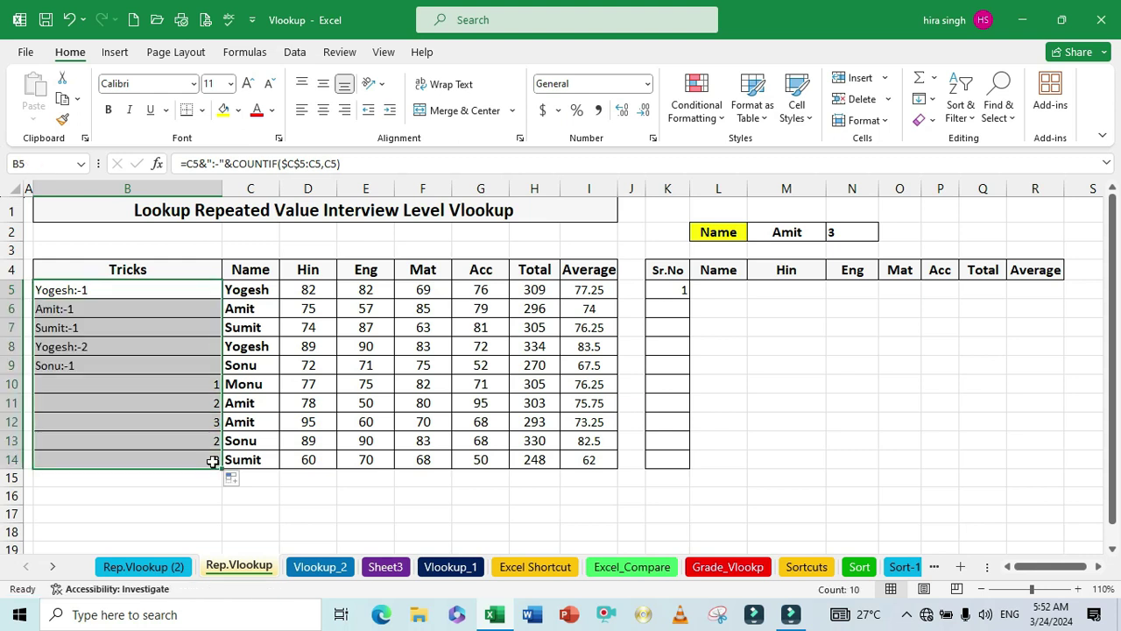
pyautogui.click(121, 387)
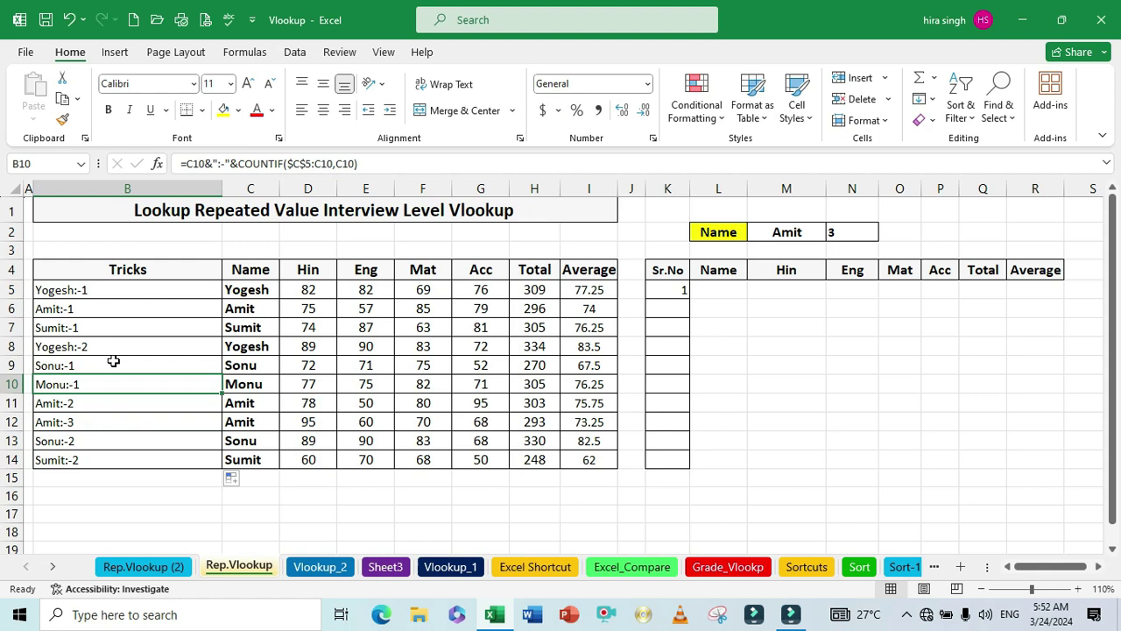
pyautogui.click(108, 298)
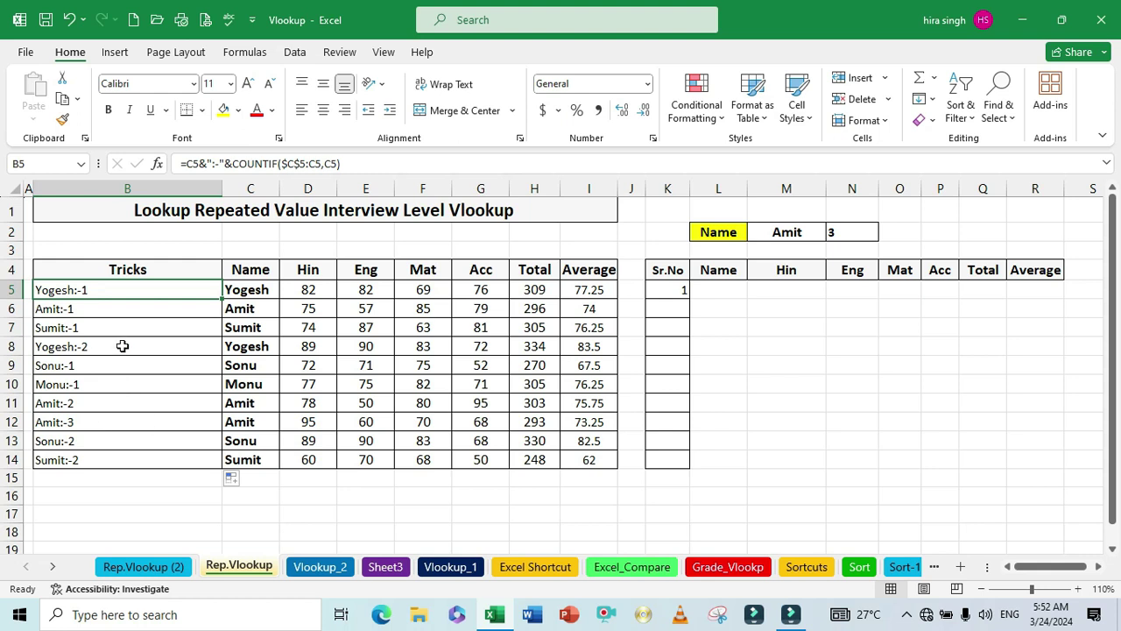
pyautogui.click(254, 366)
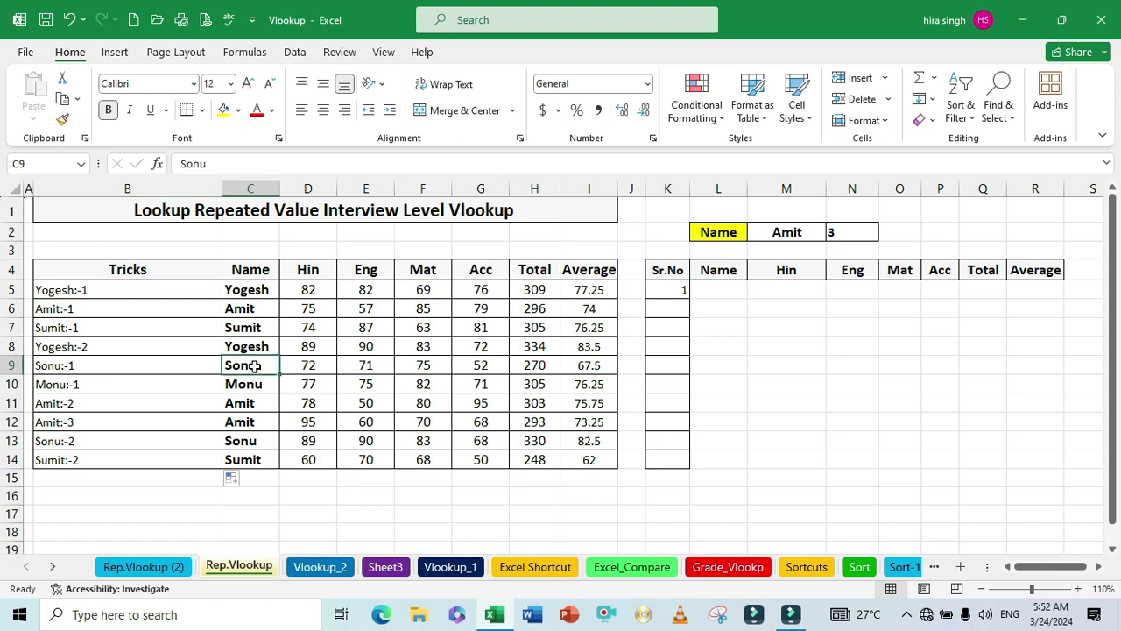
pyautogui.click(180, 358)
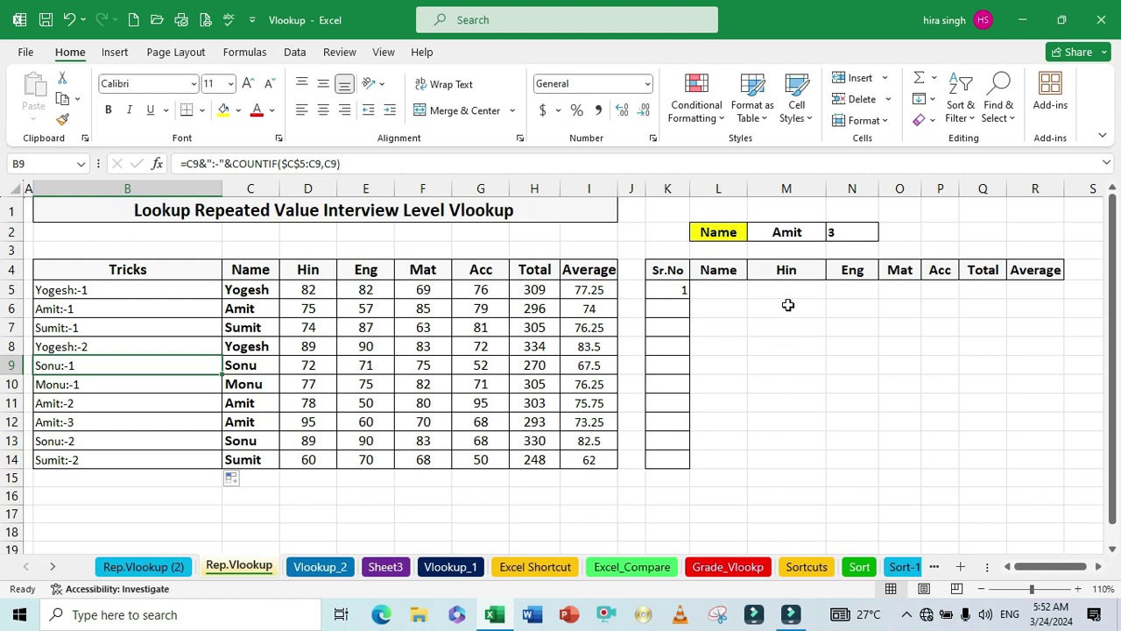
# Step: Clear the chosen name from M2 and start a COUNTIF over the Name column
pyautogui.click(776, 234)
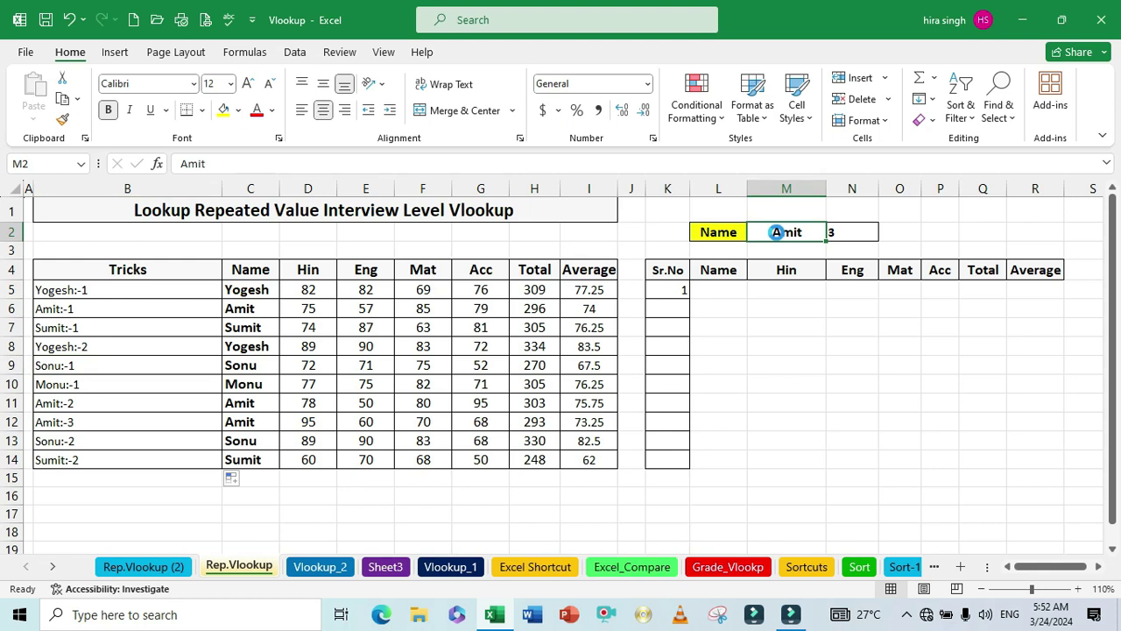
pyautogui.press('Delete')
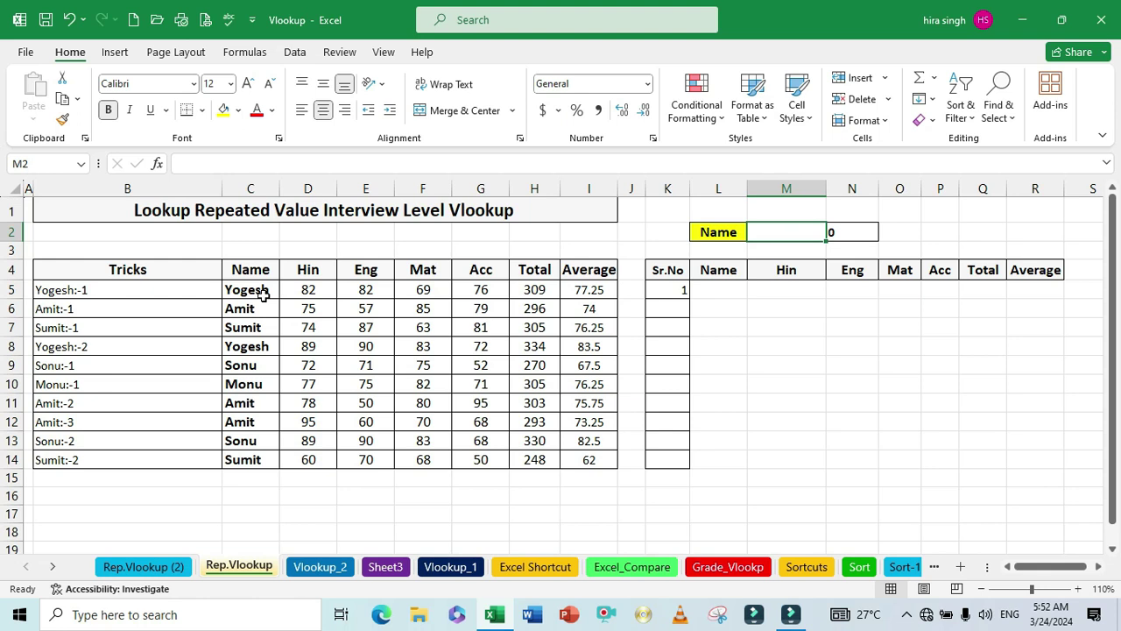
pyautogui.write('=countif')
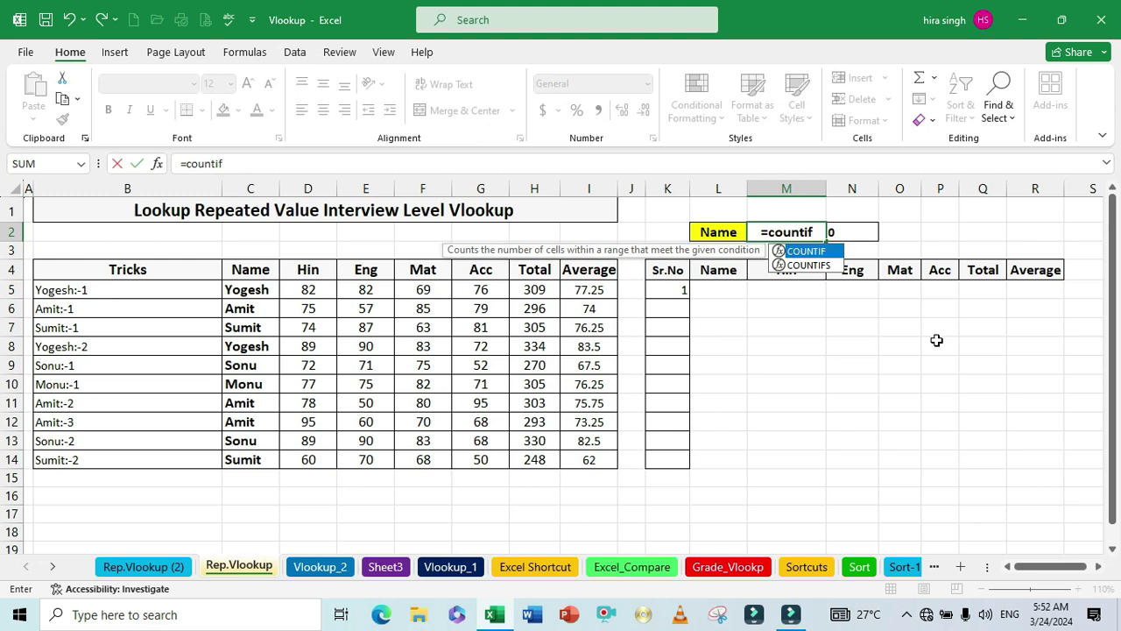
pyautogui.press('Tab')
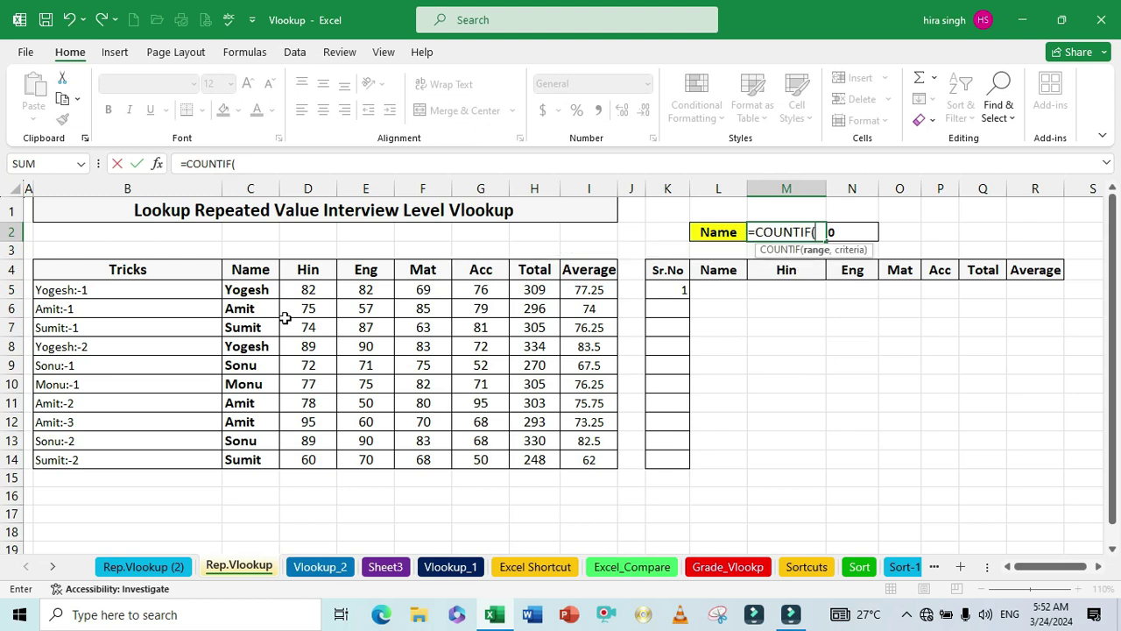
pyautogui.moveTo(259, 290); pyautogui.dragTo(243, 460)
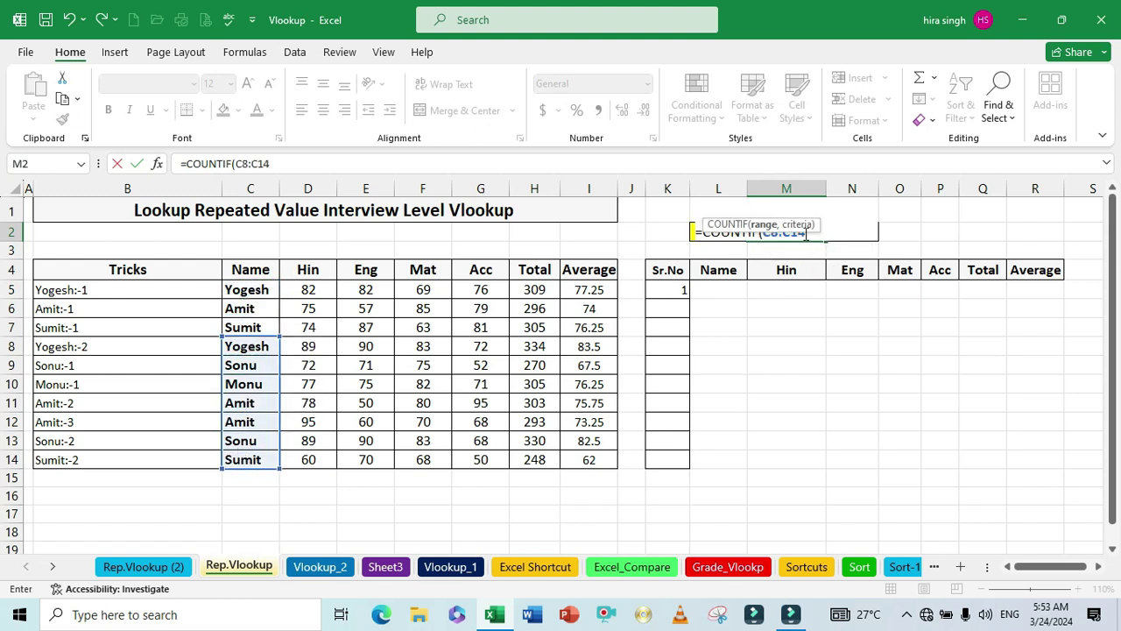
# Step: Correct the COUNTIF range to C5:C14, then cancel the unfinished formula in M2
pyautogui.click(285, 164)
pyautogui.press('BackSpace')
pyautogui.press('BackSpace')
pyautogui.press('BackSpace')
pyautogui.press('BackSpace')
pyautogui.press('BackSpace')
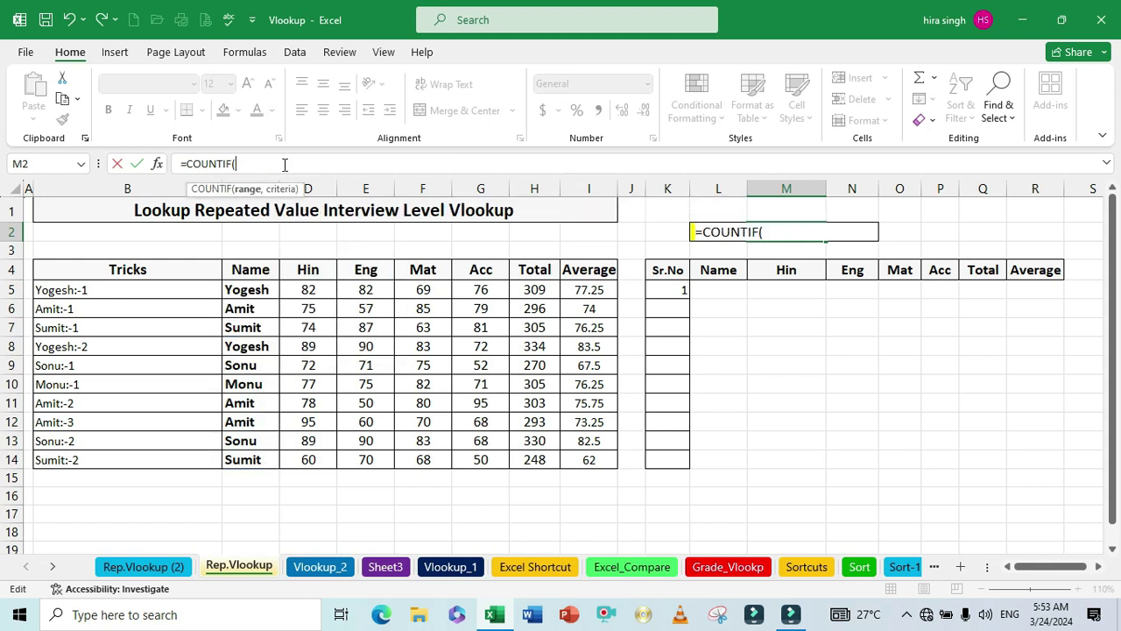
pyautogui.moveTo(245, 290); pyautogui.dragTo(238, 457)
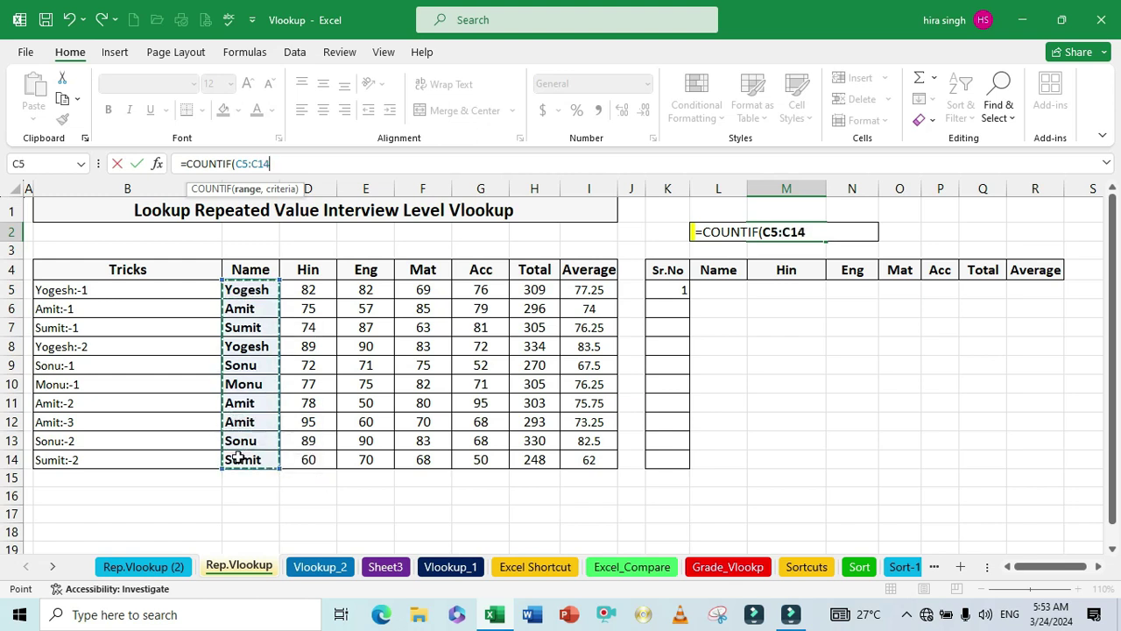
pyautogui.write(',')
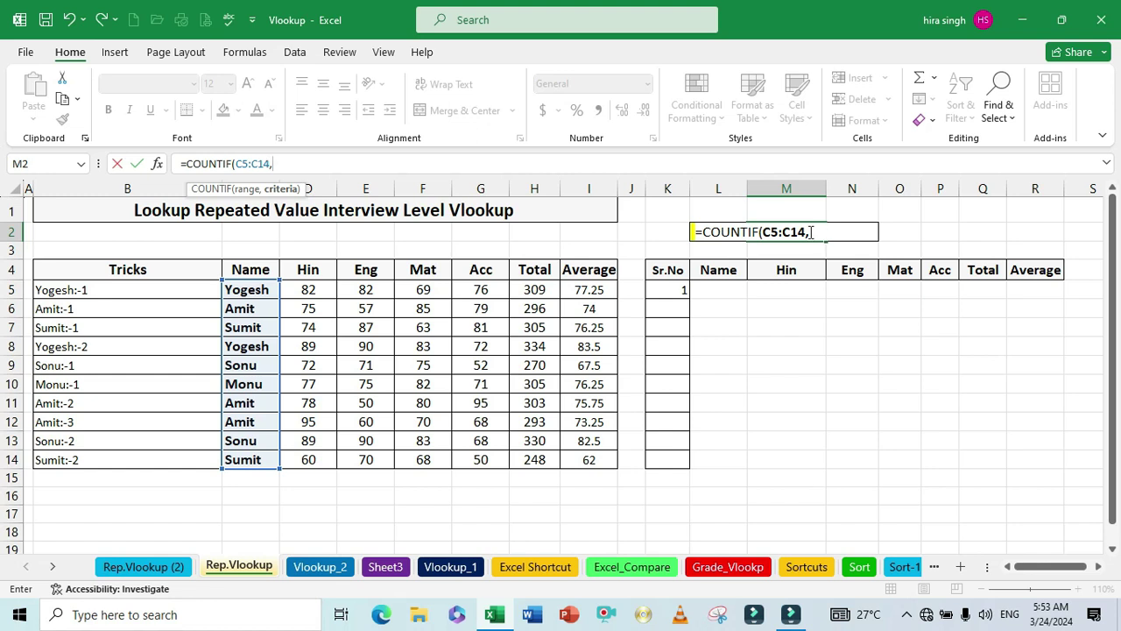
pyautogui.click(811, 232)
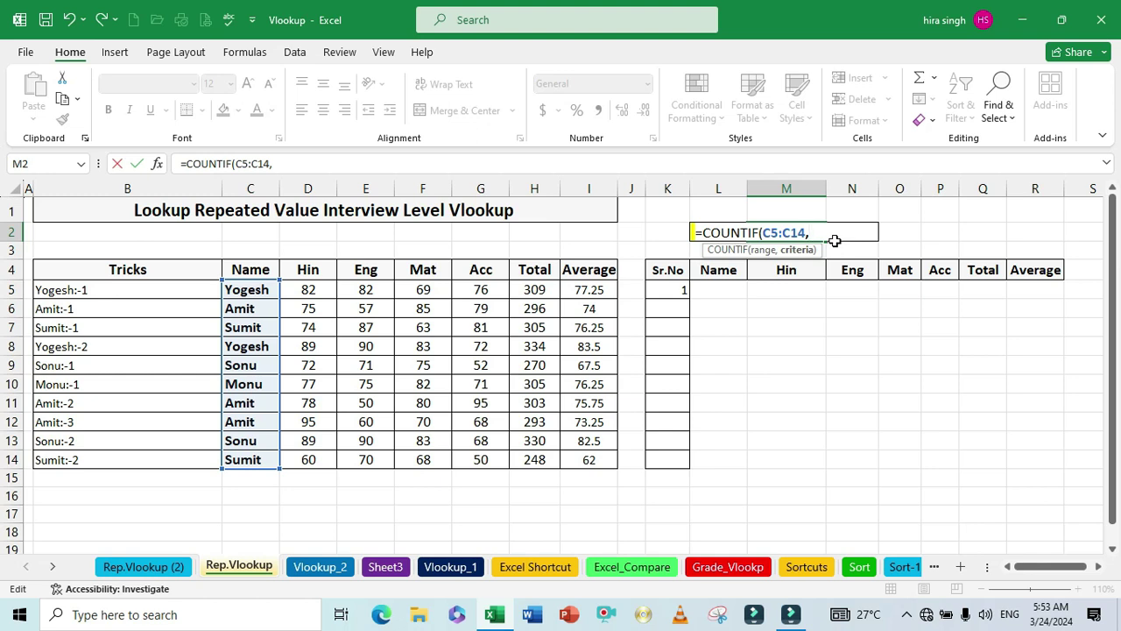
pyautogui.press('Escape')
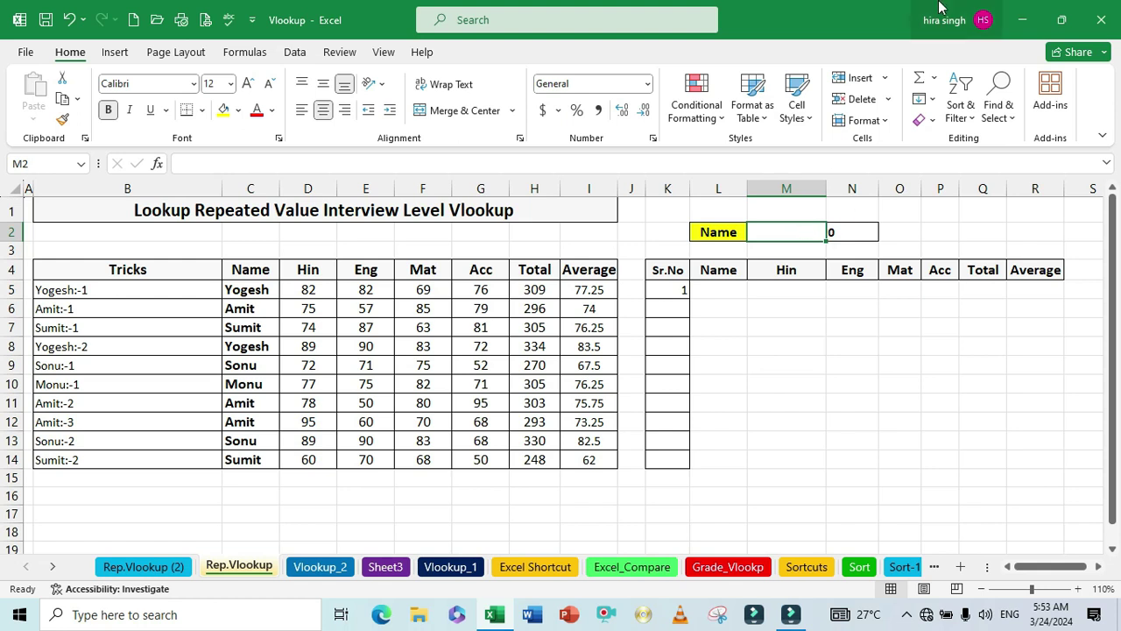
# Step: Enter Amit in M2 and rewrite N2 as =COUNTIF(C5:C14,M2), returning 3
pyautogui.write('Amit')
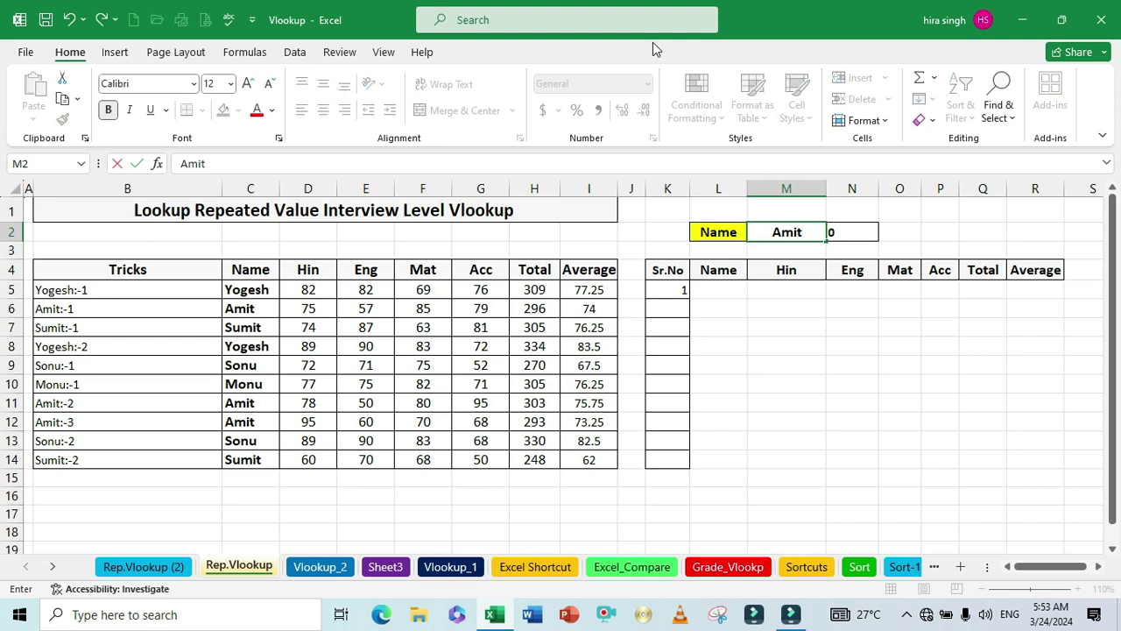
pyautogui.press('Tab')
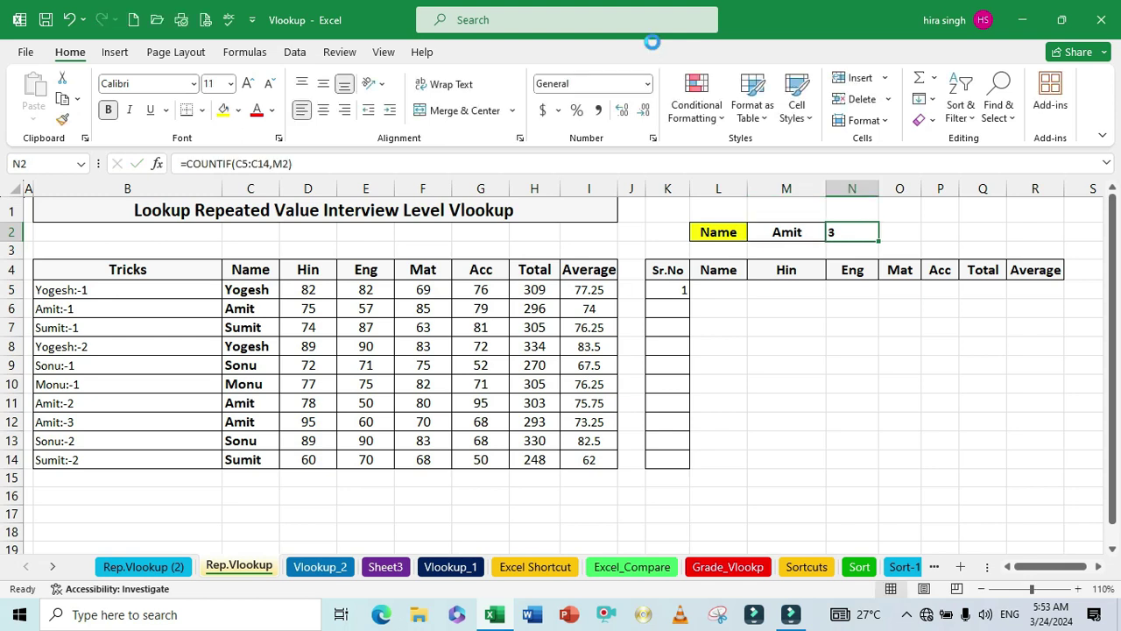
pyautogui.press('Delete')
pyautogui.write('=countif')
pyautogui.press('Tab')
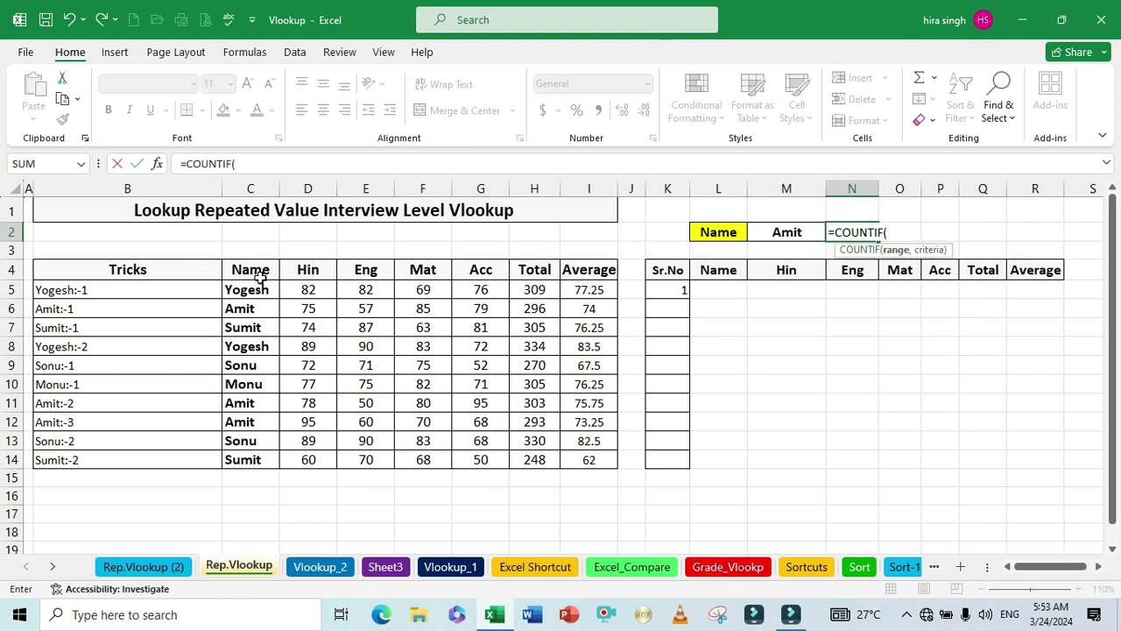
pyautogui.moveTo(256, 290); pyautogui.dragTo(263, 461)
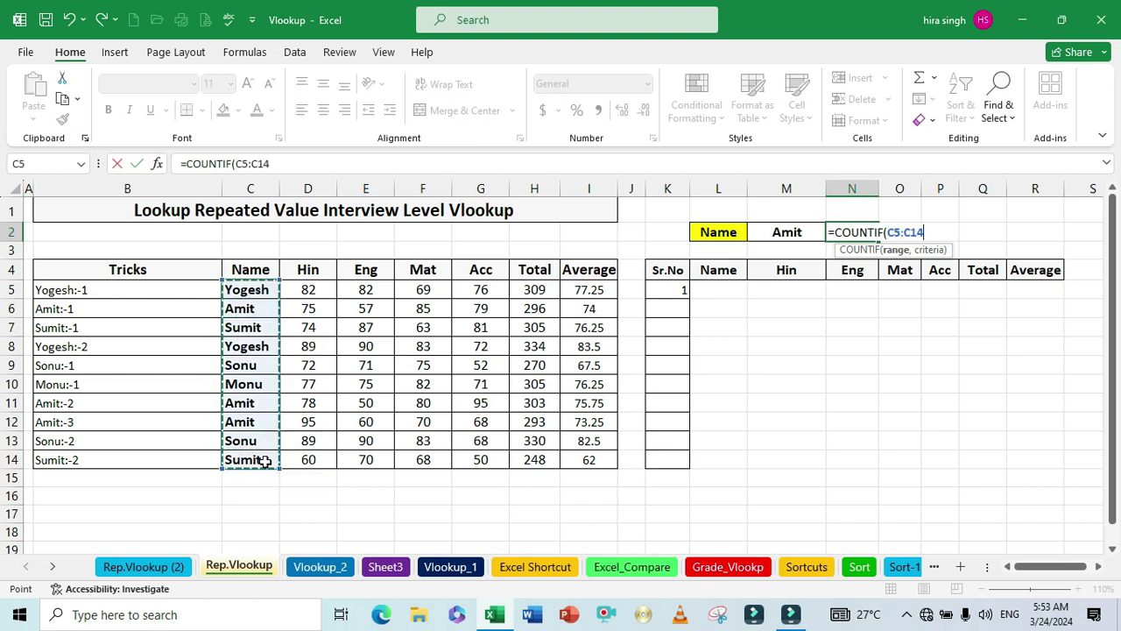
pyautogui.write(',')
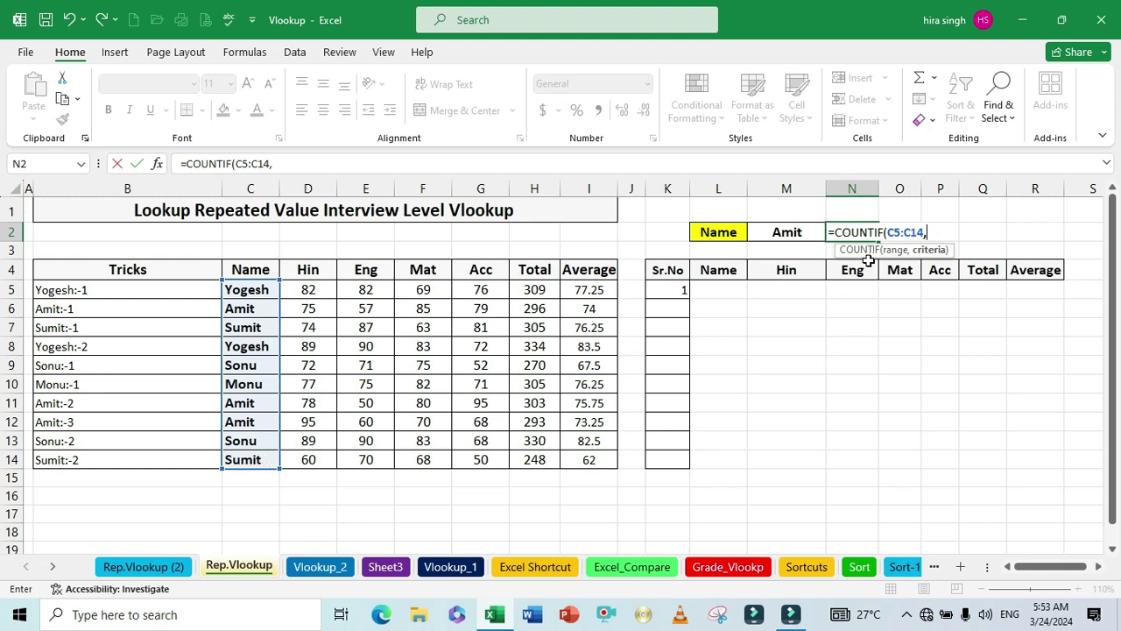
pyautogui.click(806, 232)
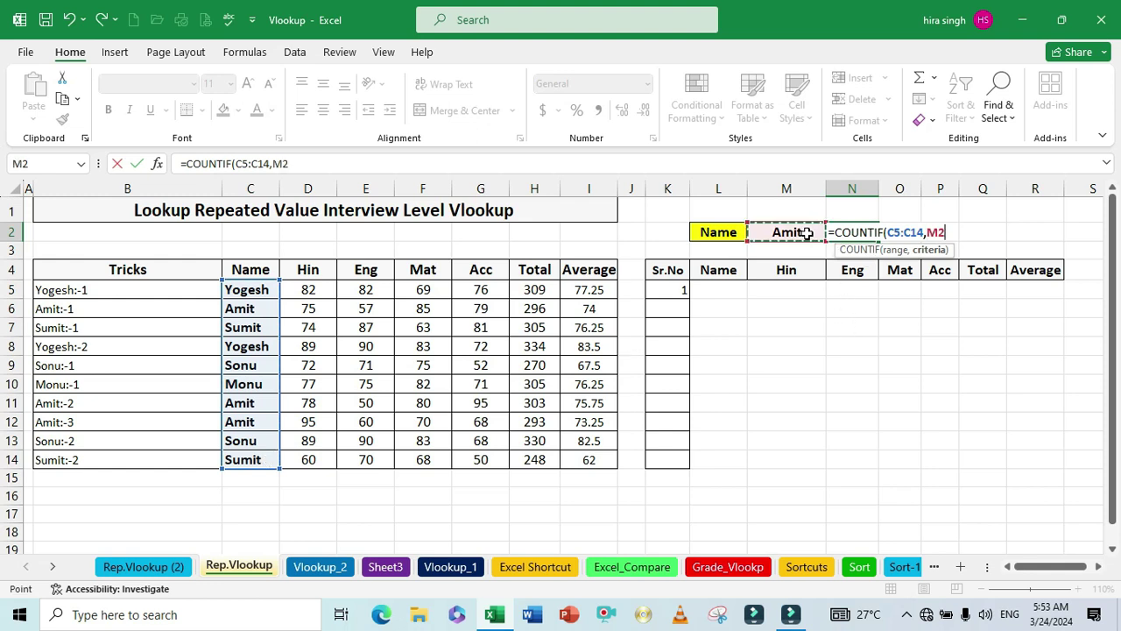
pyautogui.press('Return')
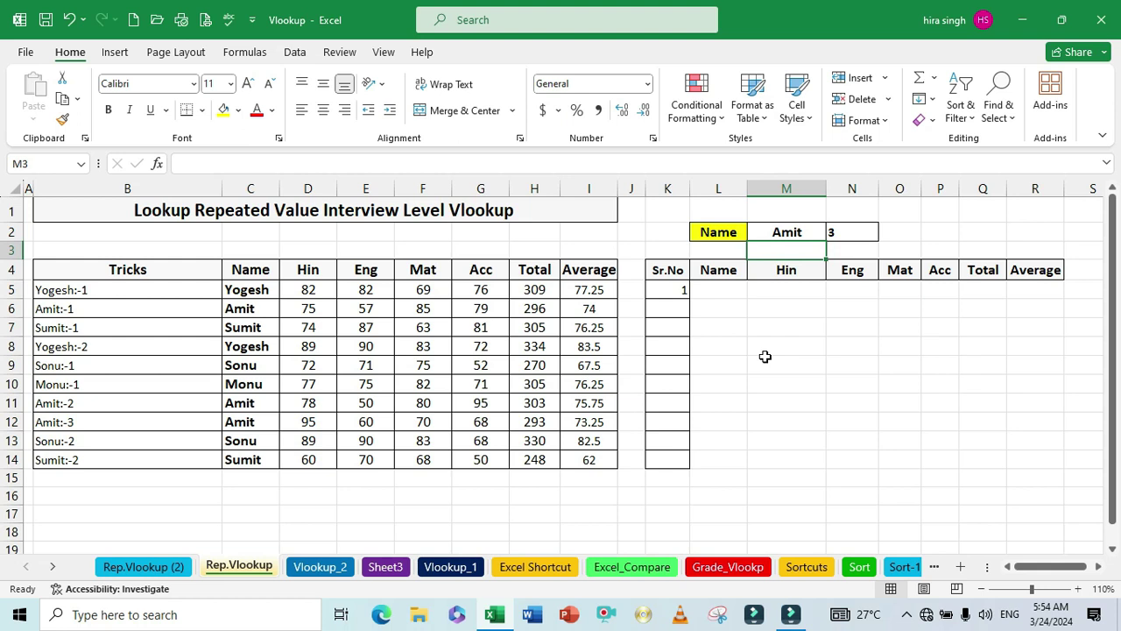
# Step: Begin an IF formula in K6 testing the previous serial number K5+1
pyautogui.click(678, 311)
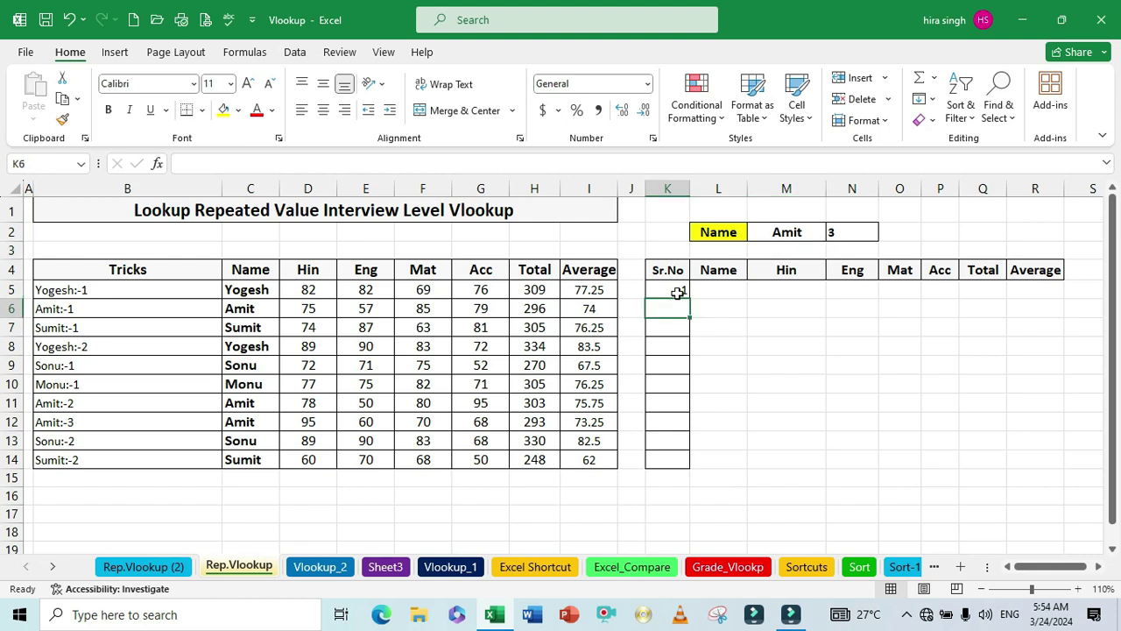
pyautogui.moveTo(678, 292); pyautogui.dragTo(677, 354)
pyautogui.moveTo(677, 397); pyautogui.dragTo(681, 455)
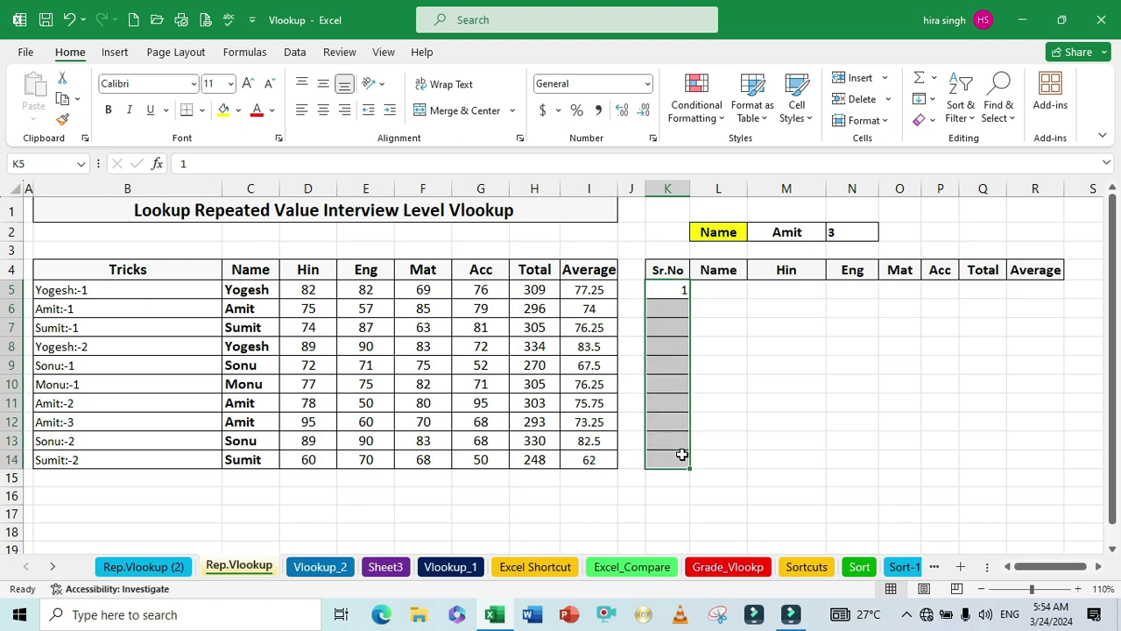
pyautogui.click(667, 314)
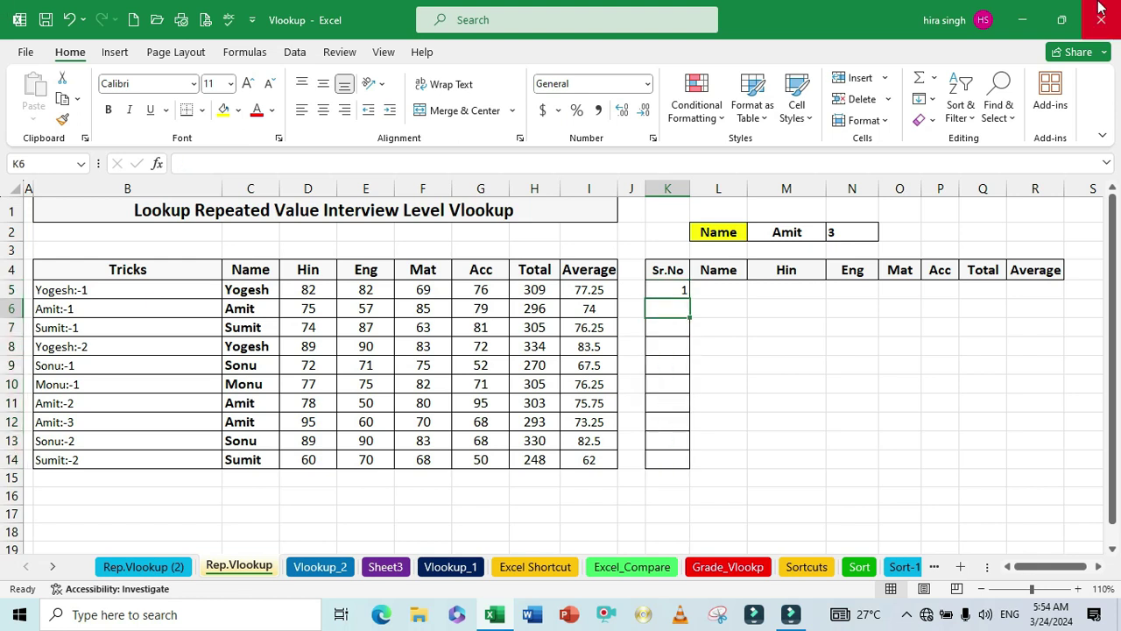
pyautogui.write('=')
pyautogui.write('if')
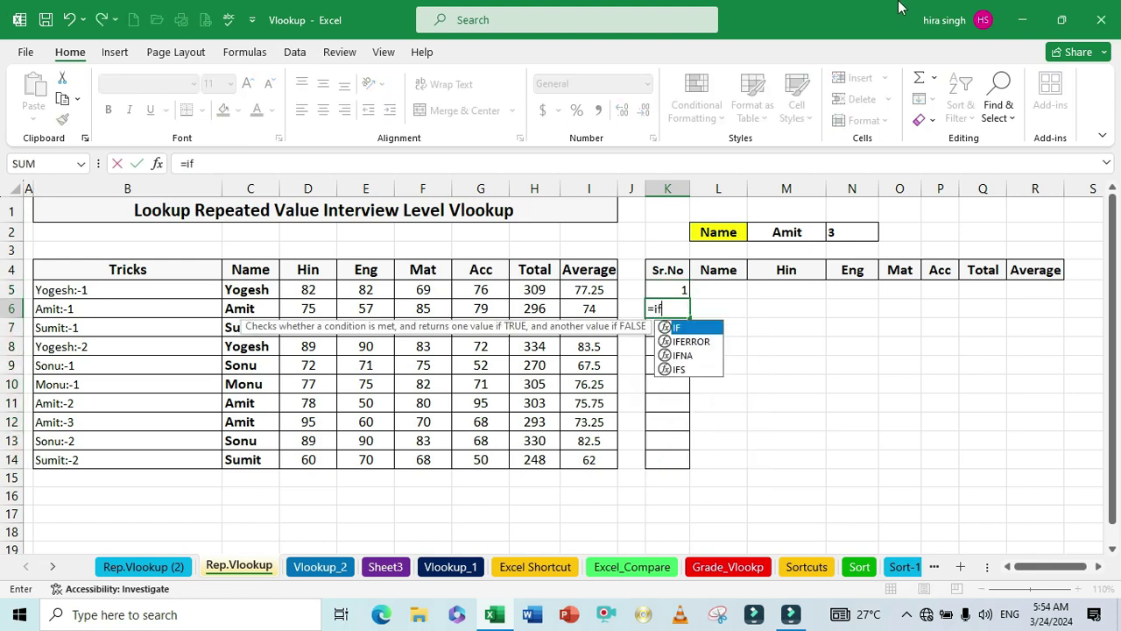
pyautogui.press('Tab')
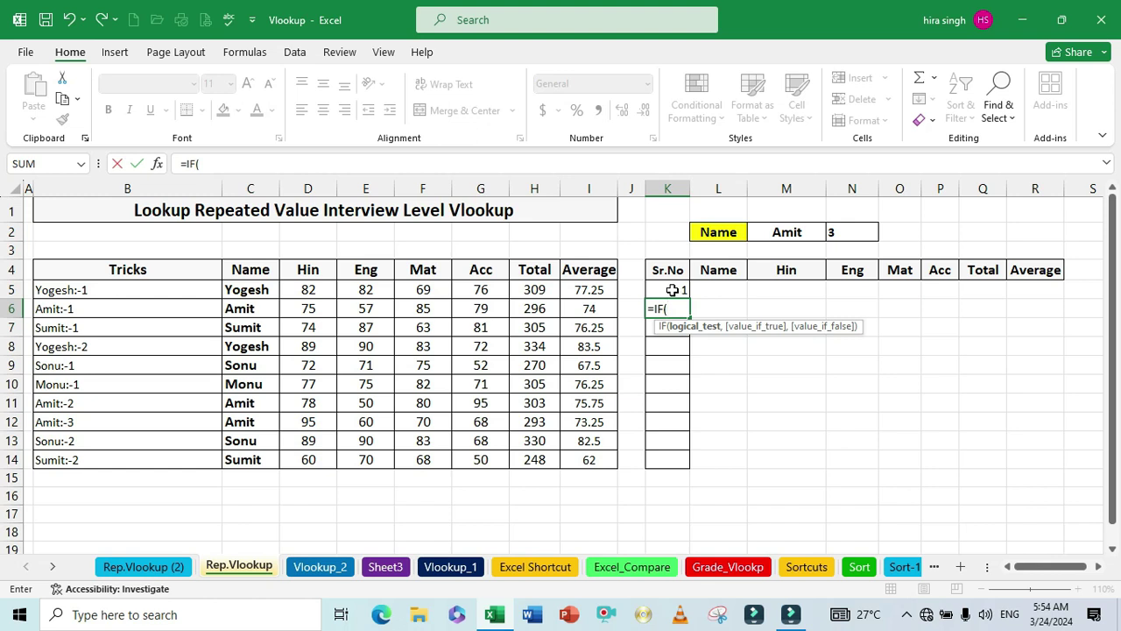
pyautogui.click(670, 290)
pyautogui.write('+1')
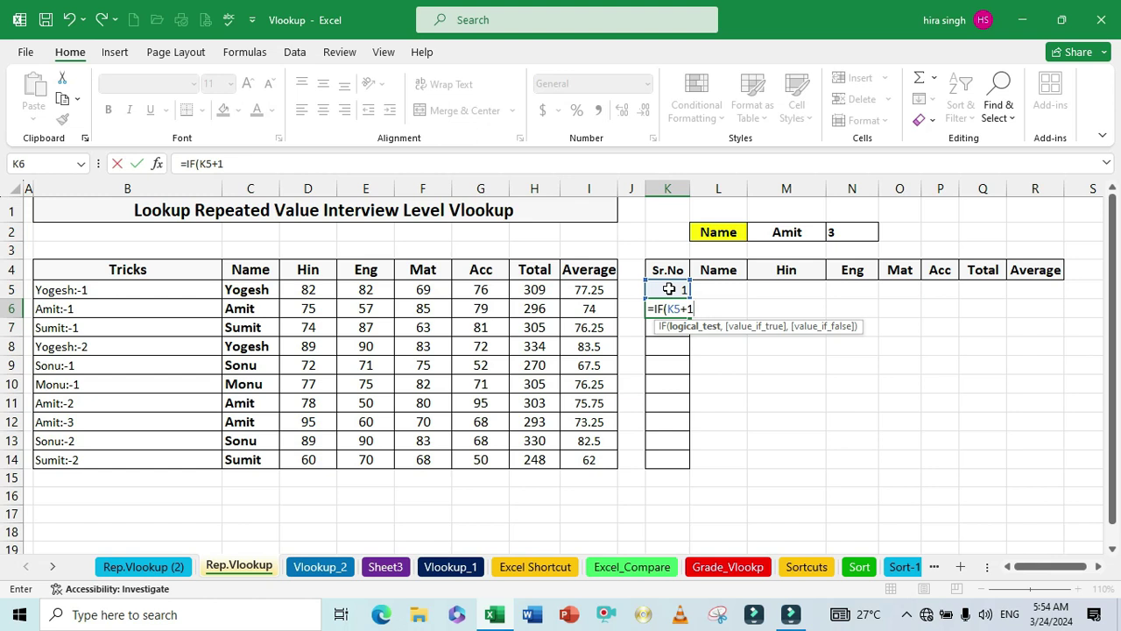
# Step: Complete K6 as =IF(K5+1>N2," ",K5+1) so it shows 2
pyautogui.write('>')
pyautogui.click(840, 232)
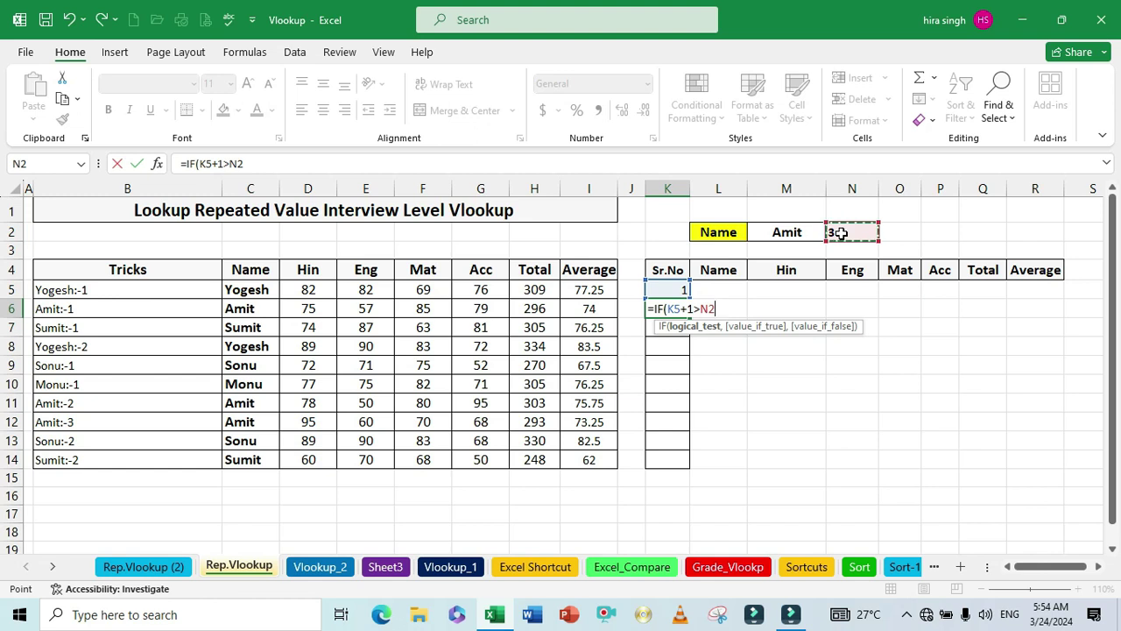
pyautogui.write(',"')
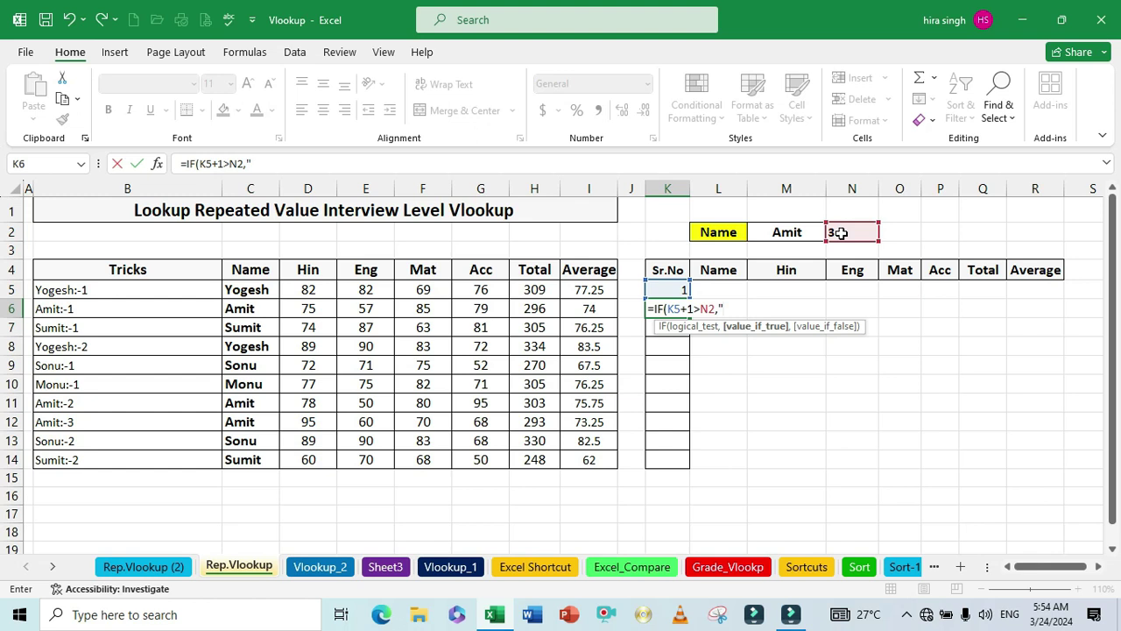
pyautogui.write(' ",')
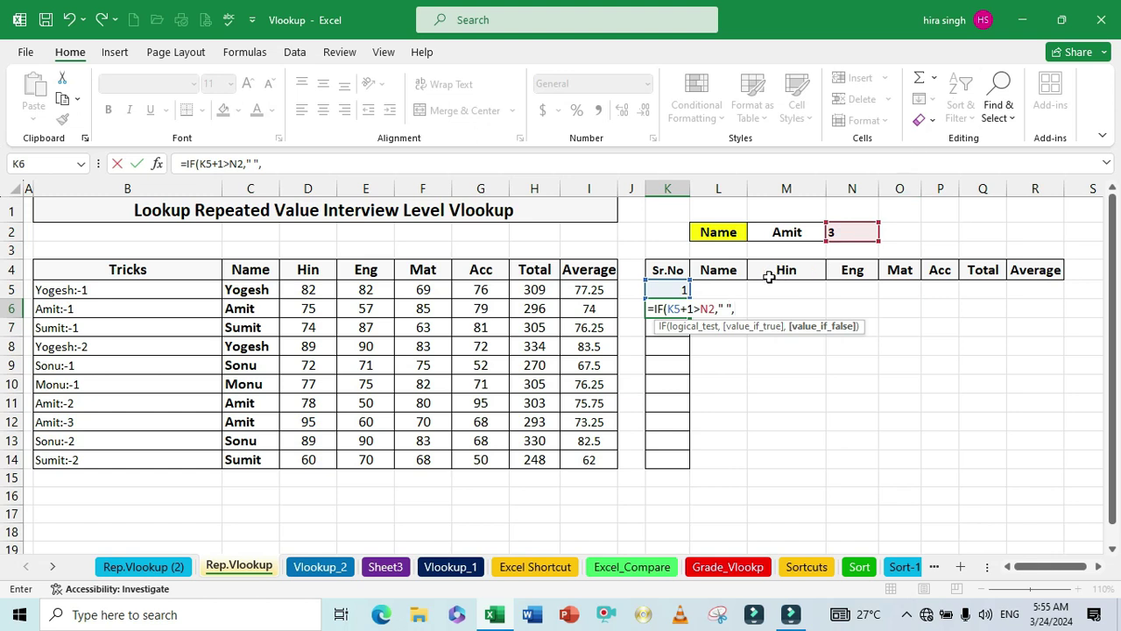
pyautogui.click(665, 290)
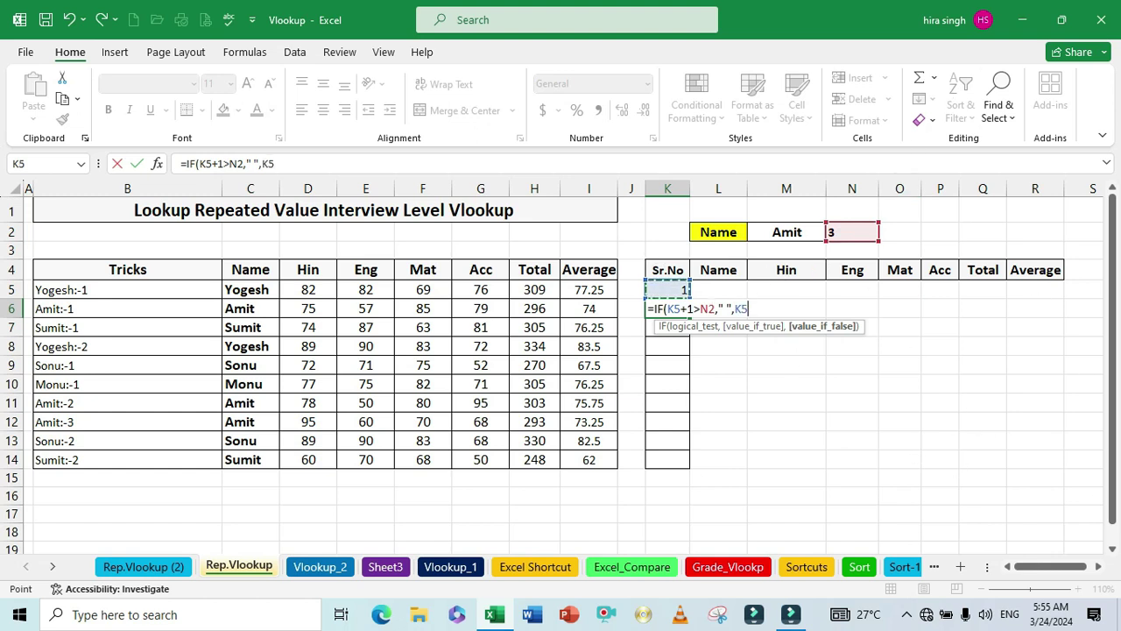
pyautogui.write('+1')
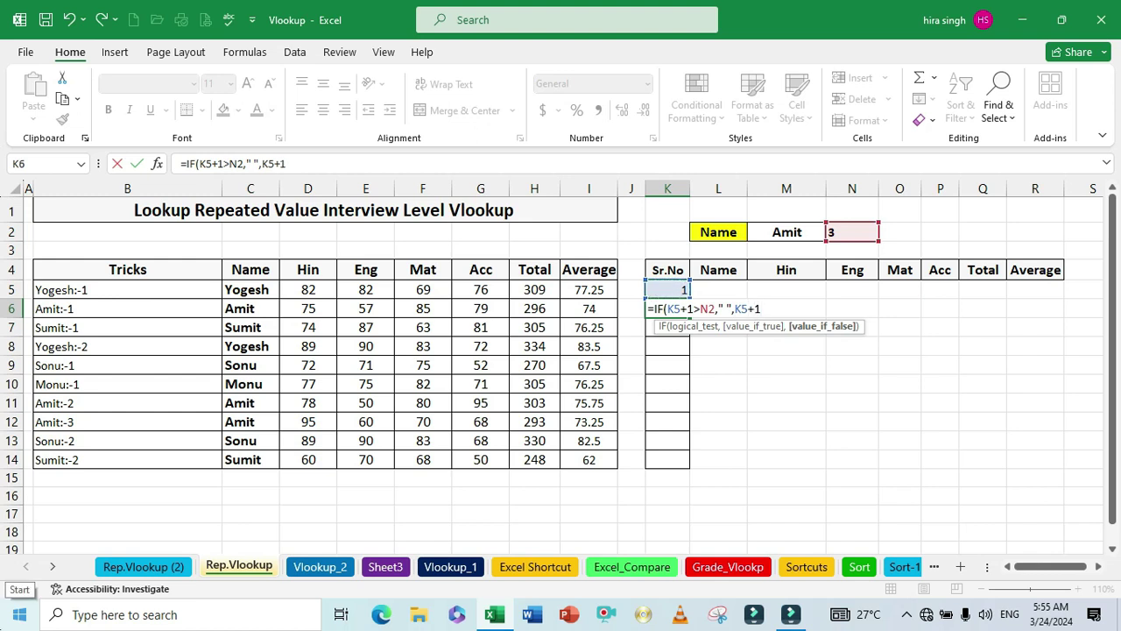
pyautogui.write(')')
pyautogui.press('Return')
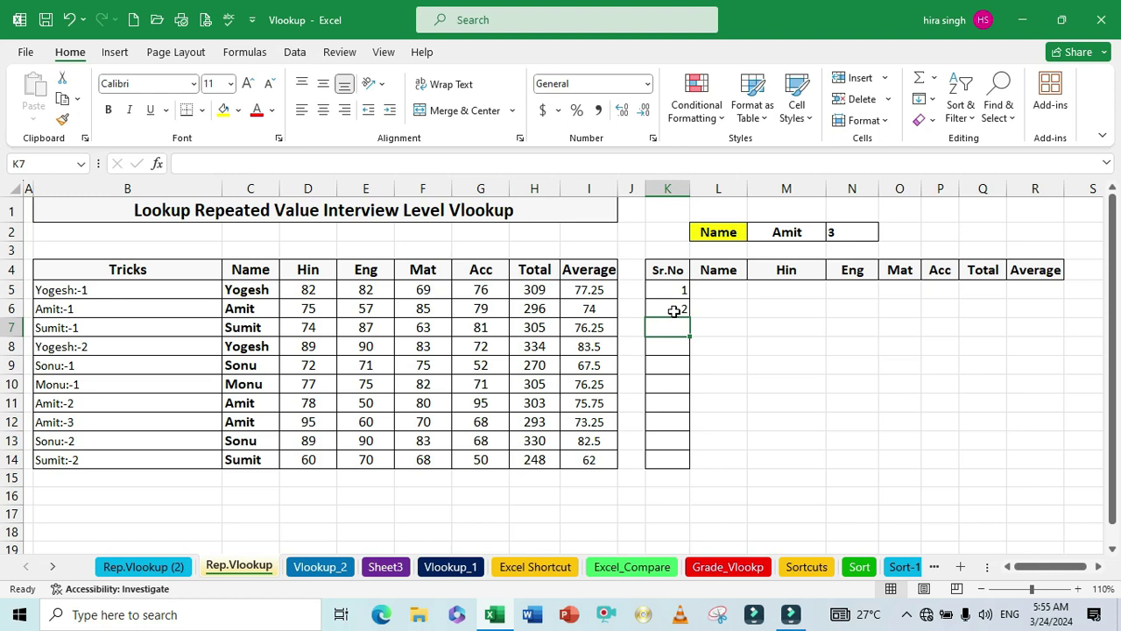
pyautogui.click(674, 310)
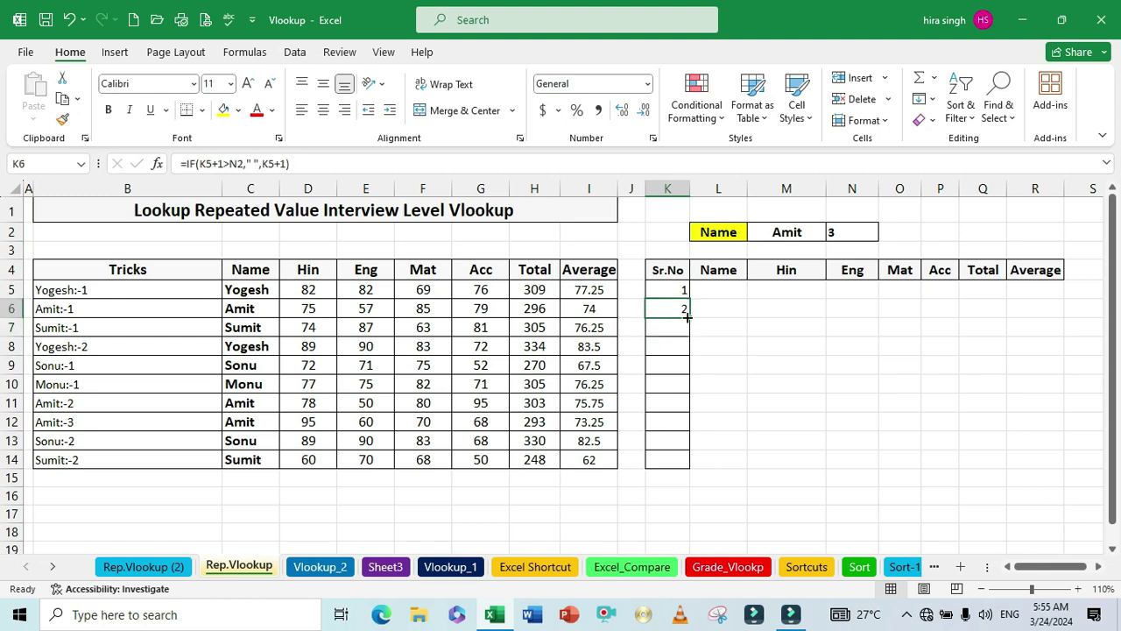
# Step: Fill the Sr.No formula to K14, add a $ to K6's N2 reference, and refill
pyautogui.moveTo(687, 317); pyautogui.dragTo(693, 468)
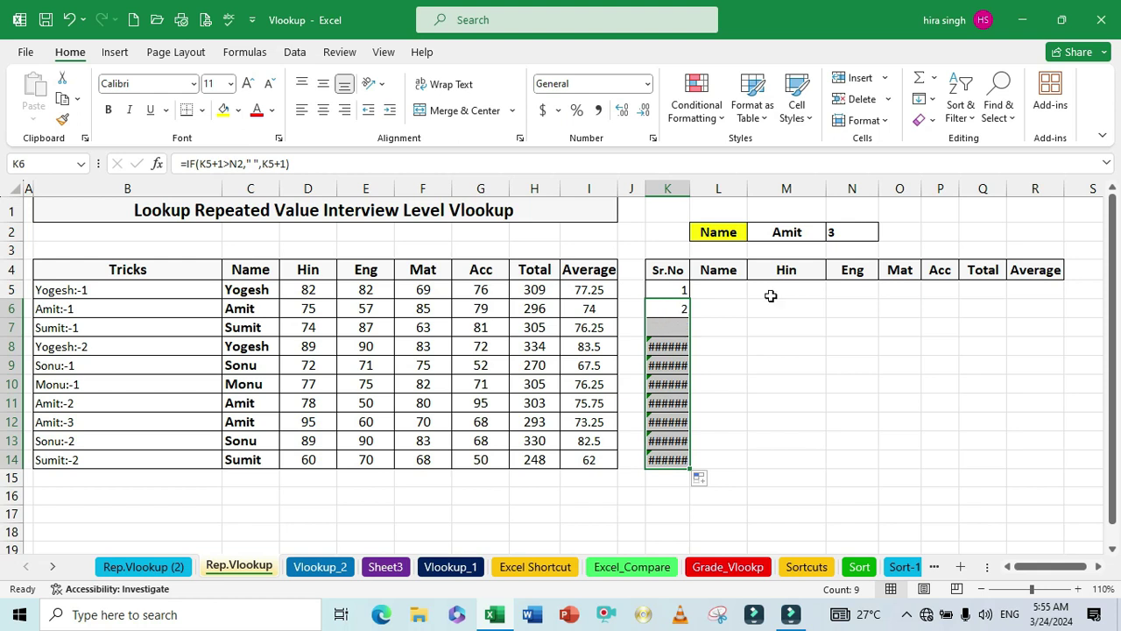
pyautogui.doubleClick(672, 310)
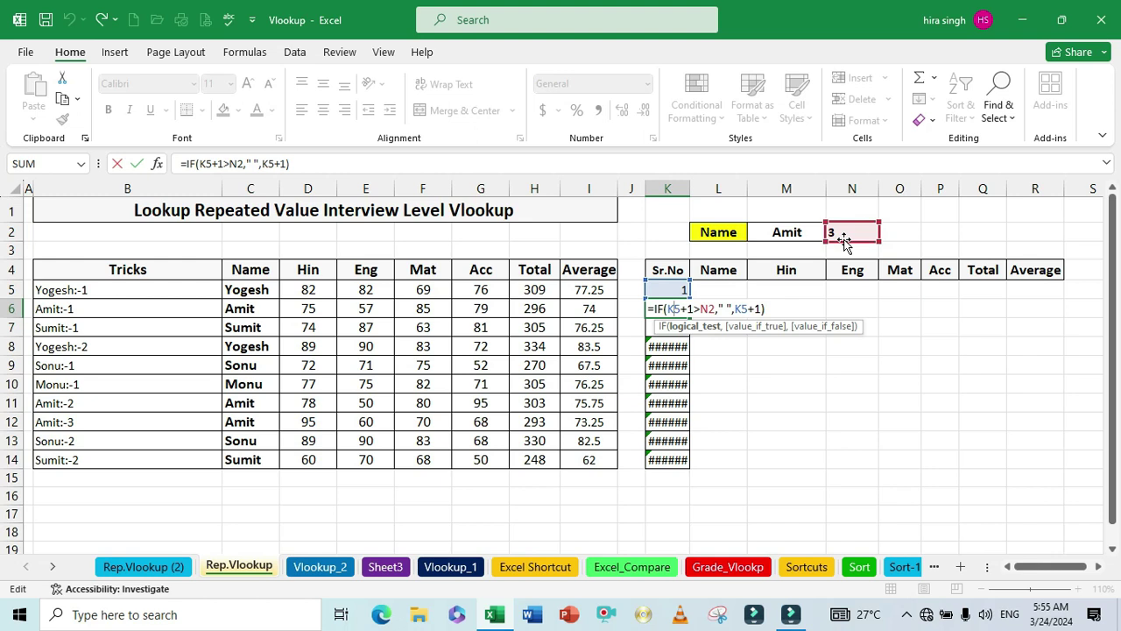
pyautogui.click(701, 308)
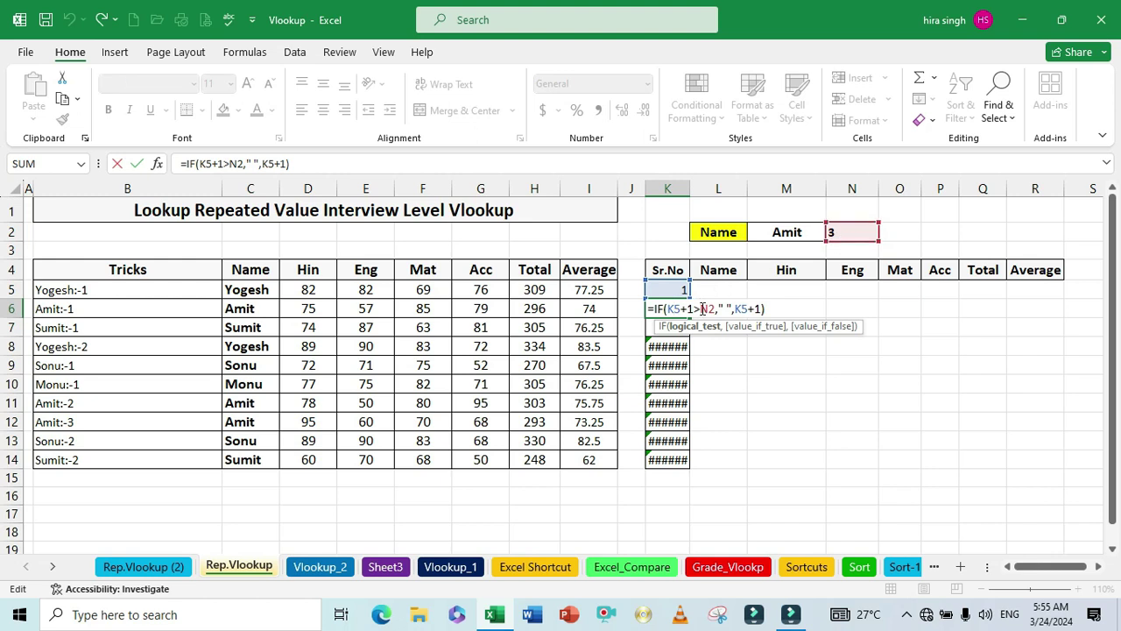
pyautogui.write('$')
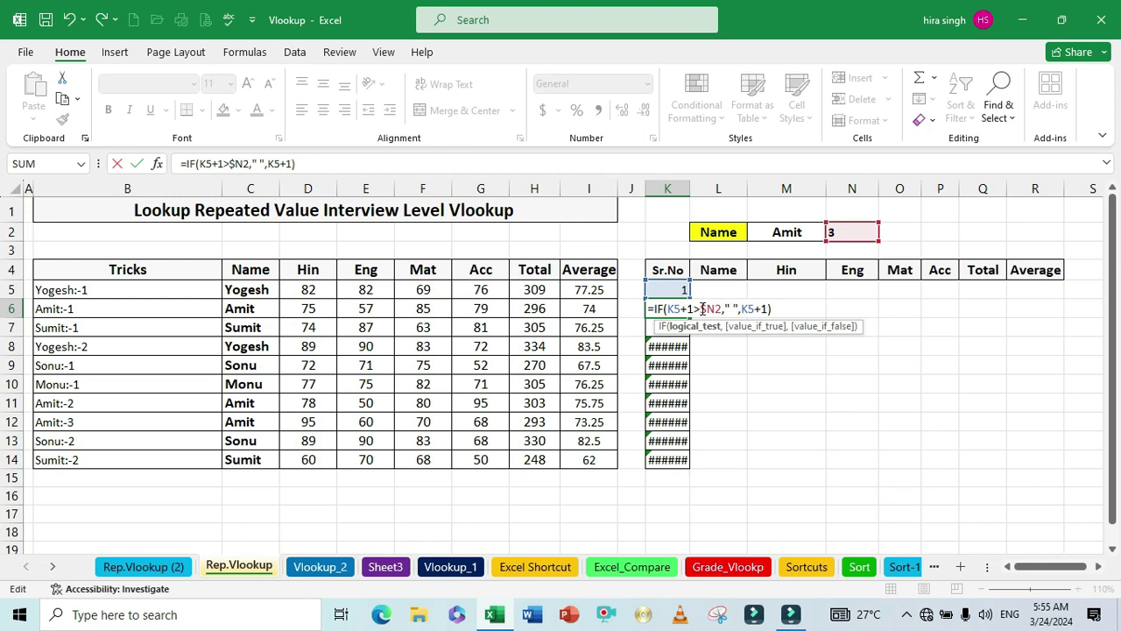
pyautogui.press('Return')
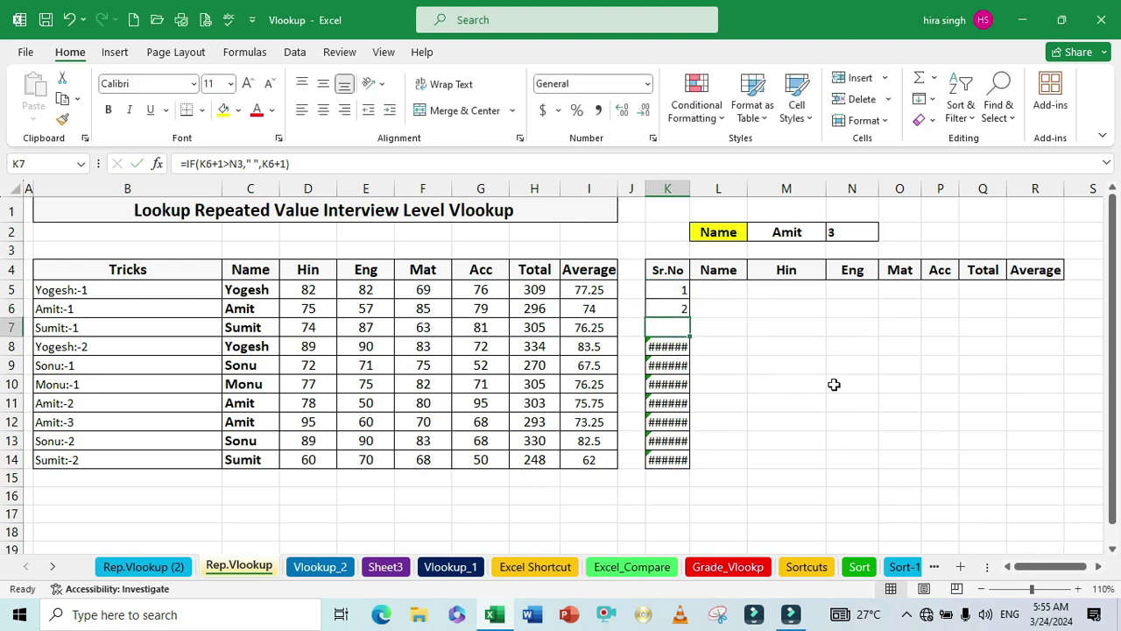
pyautogui.click(684, 306)
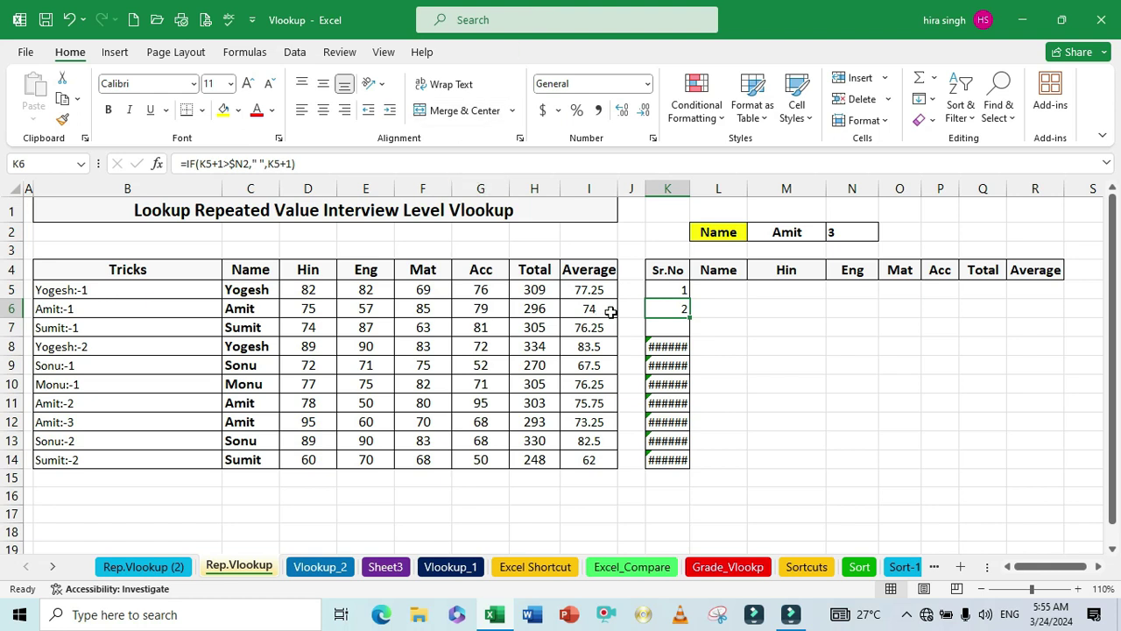
pyautogui.moveTo(688, 317); pyautogui.dragTo(674, 465)
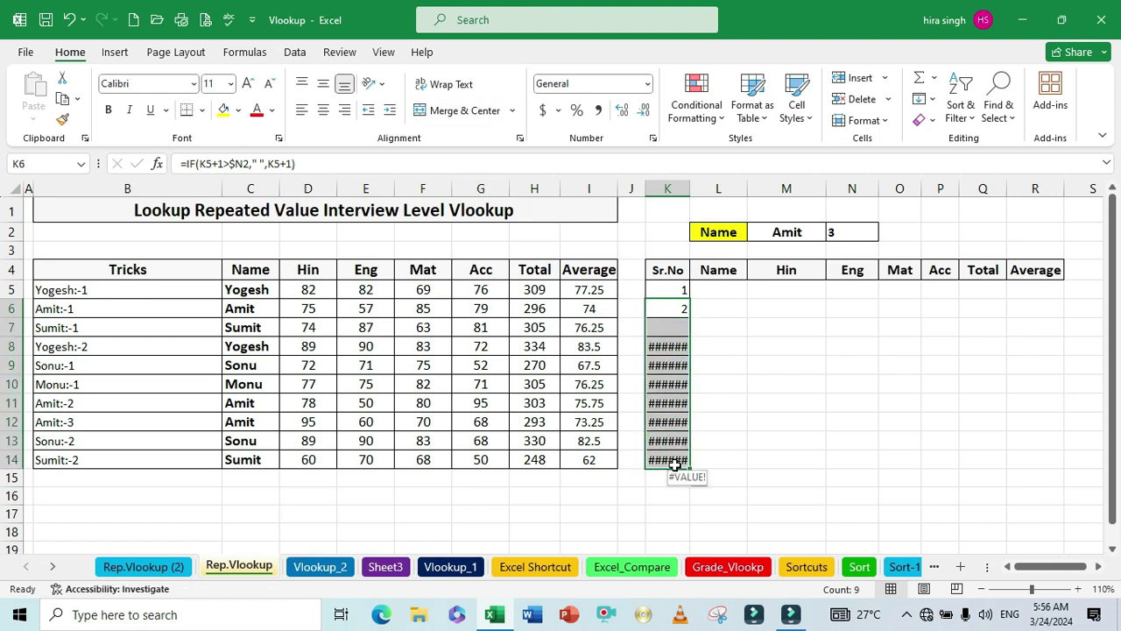
# Step: Review the K6 and K7 serial formulas and the chosen name in M2
pyautogui.click(663, 309)
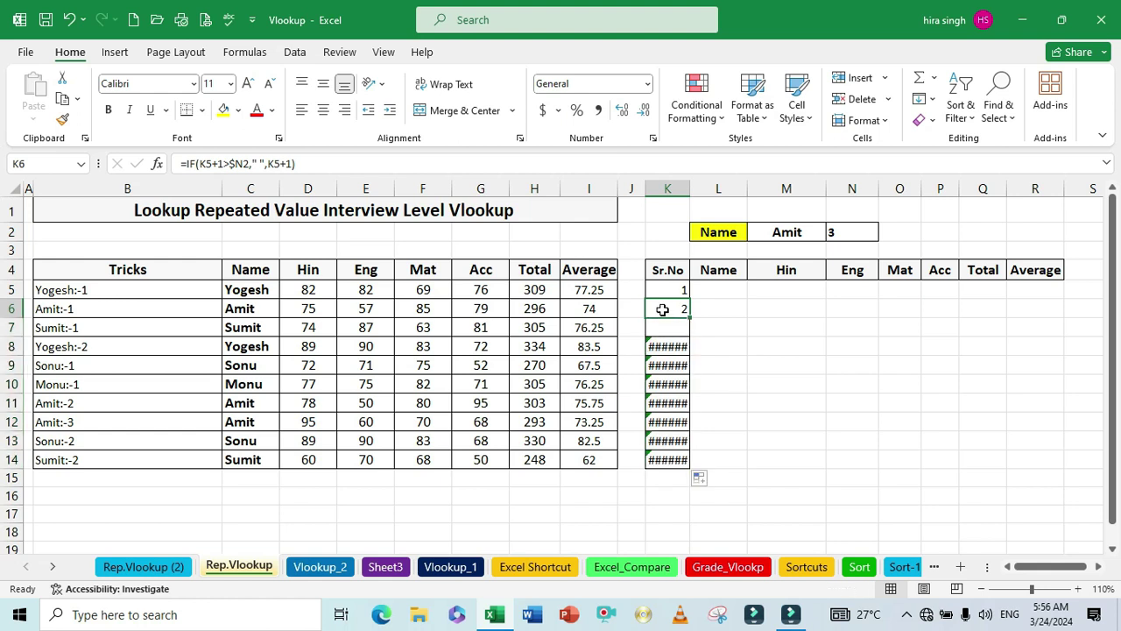
pyautogui.doubleClick(663, 309)
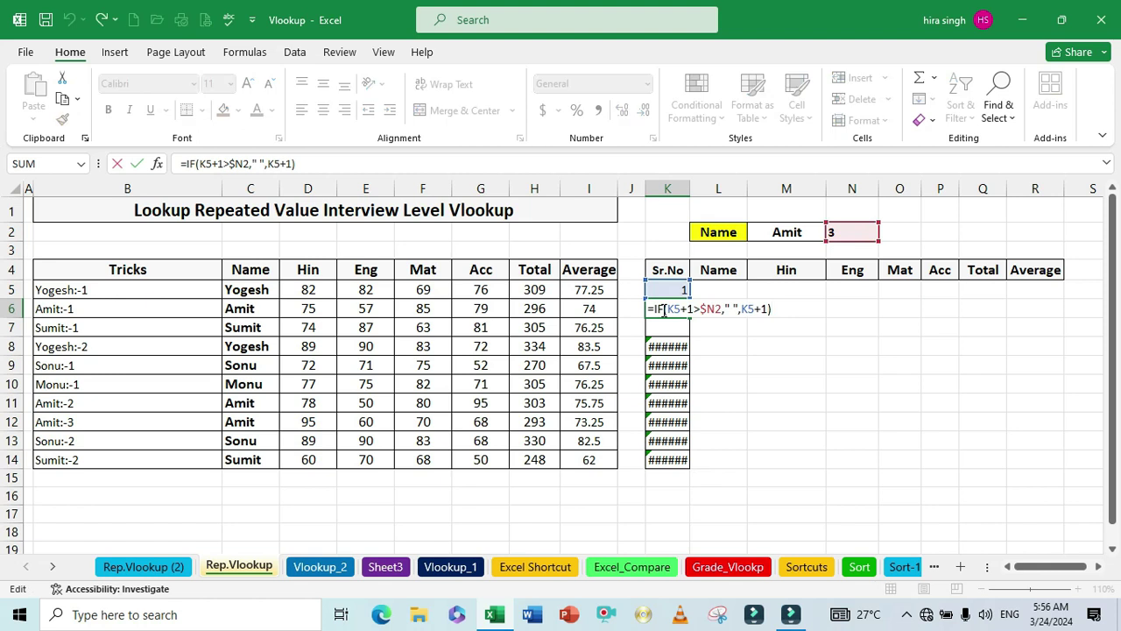
pyautogui.press('Return')
pyautogui.press('F2')
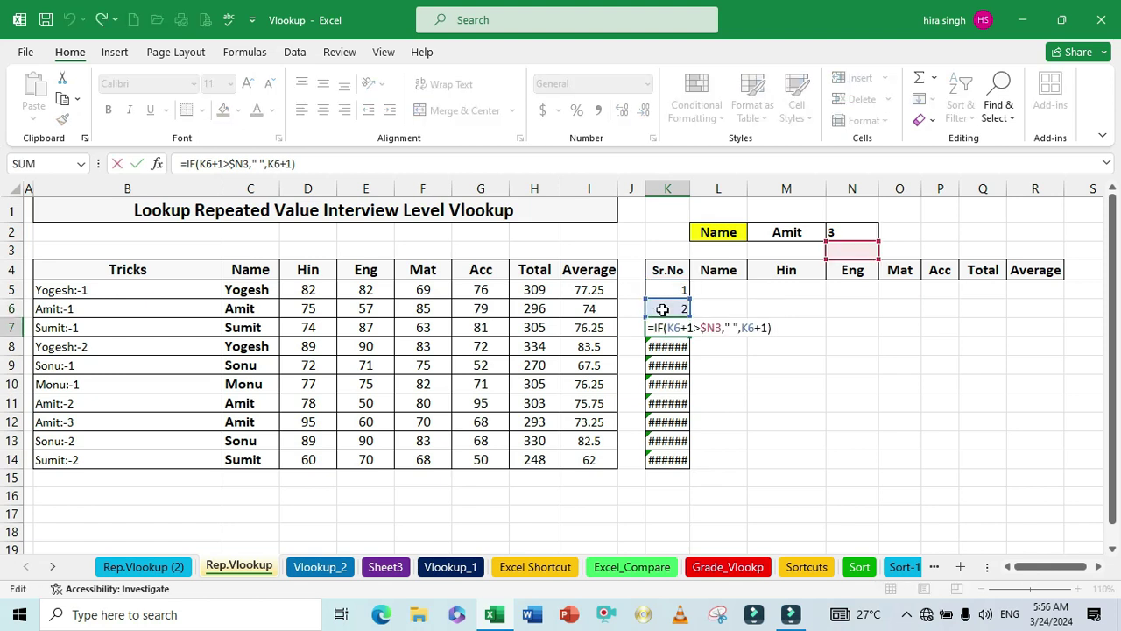
pyautogui.press('Return')
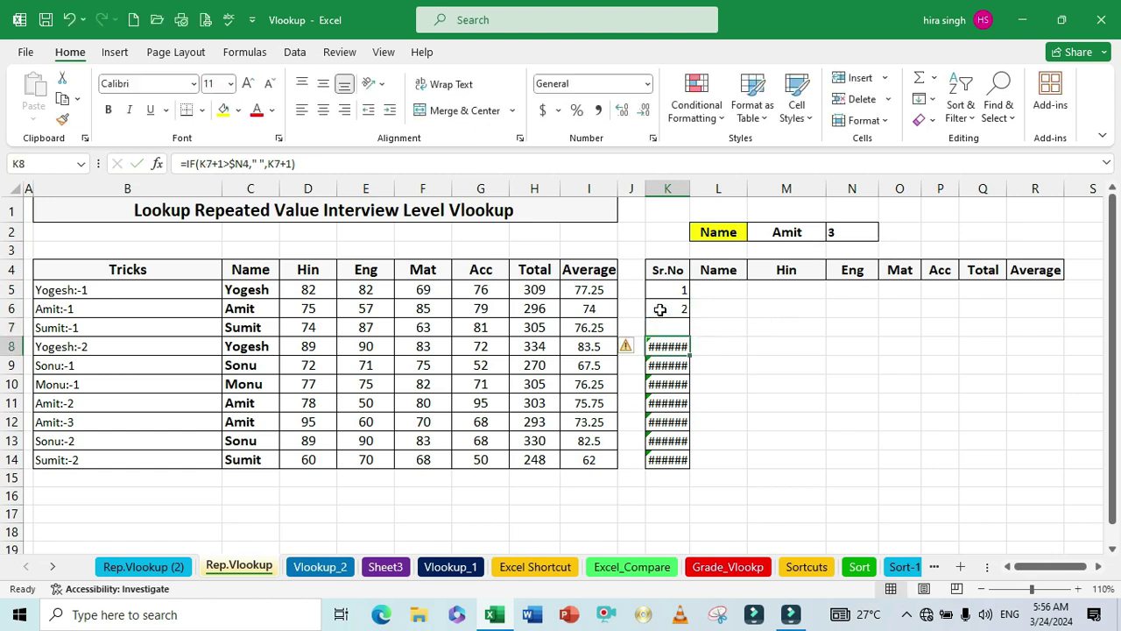
pyautogui.doubleClick(803, 232)
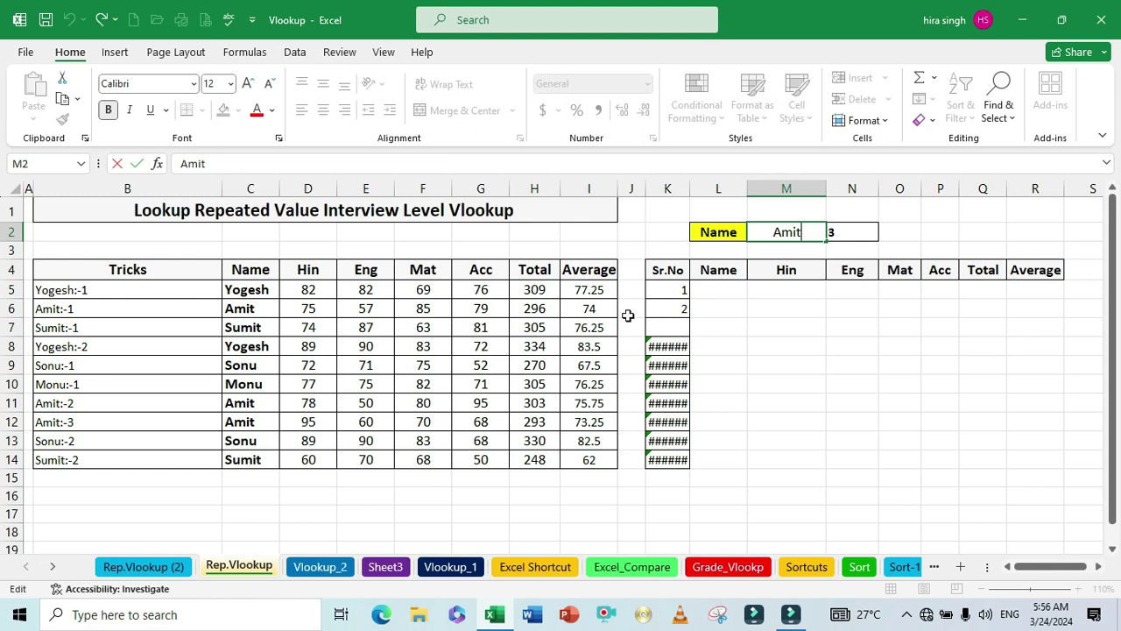
# Step: Finish anchoring $N$2 in K6 and copy it to K14, giving 1, 2, 3 then blank
pyautogui.doubleClick(668, 306)
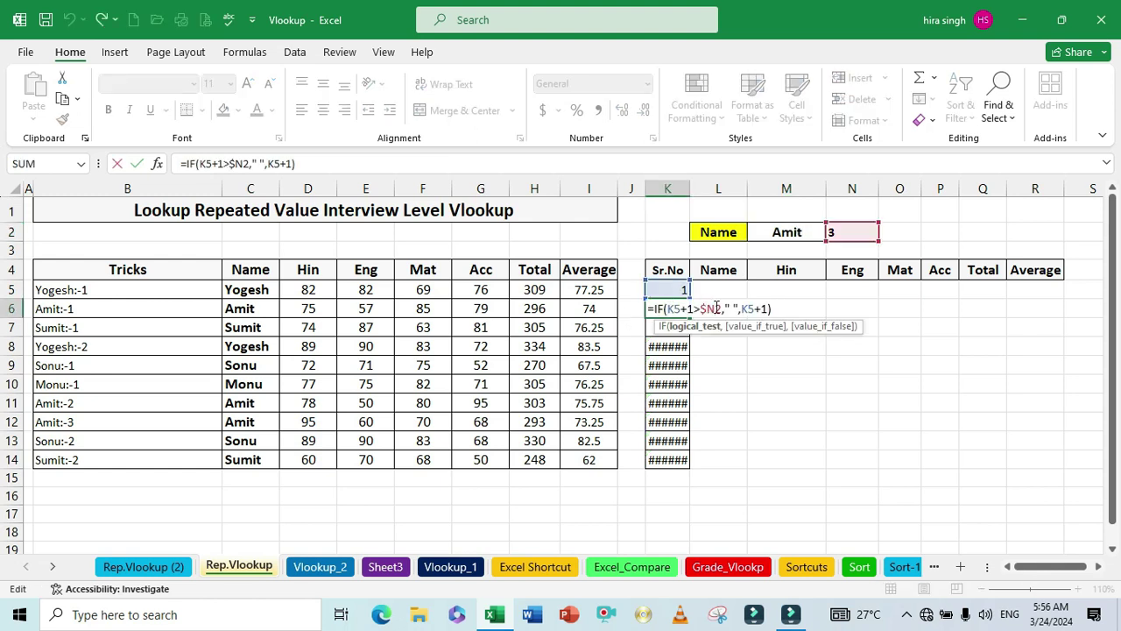
pyautogui.write('$')
pyautogui.press('Return')
pyautogui.click(681, 307)
pyautogui.moveTo(688, 317); pyautogui.dragTo(673, 460)
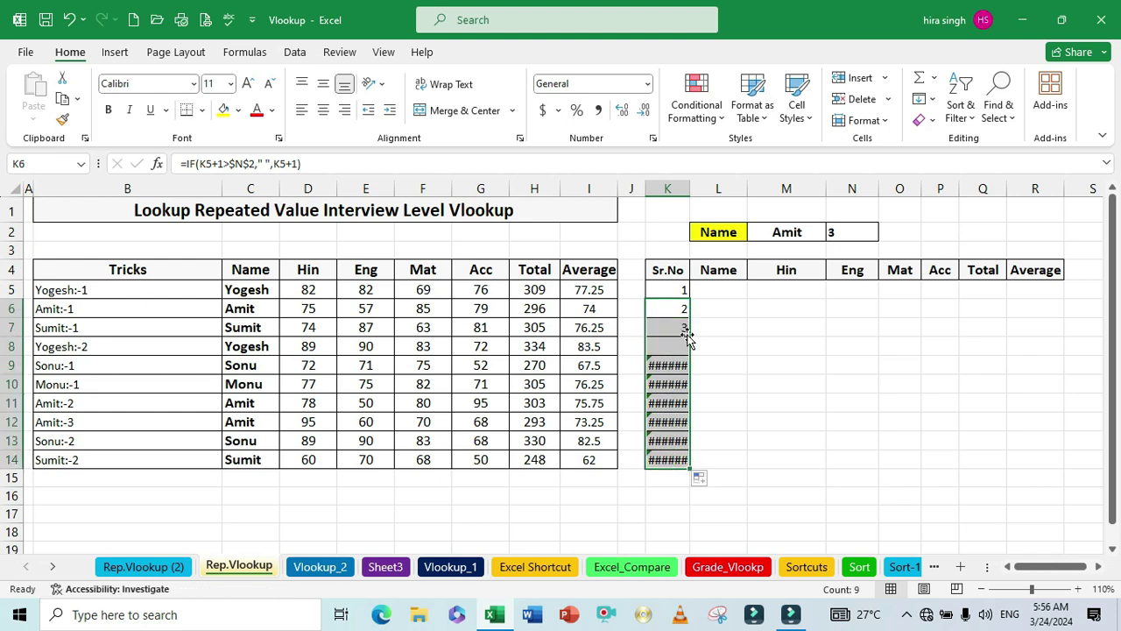
pyautogui.click(719, 341)
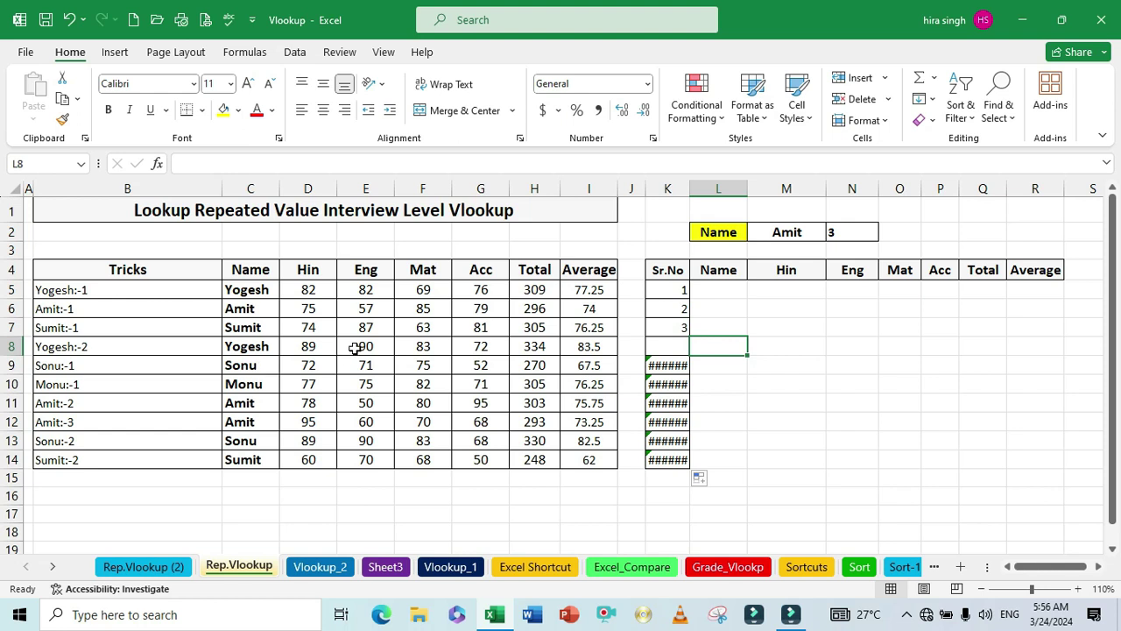
pyautogui.click(835, 233)
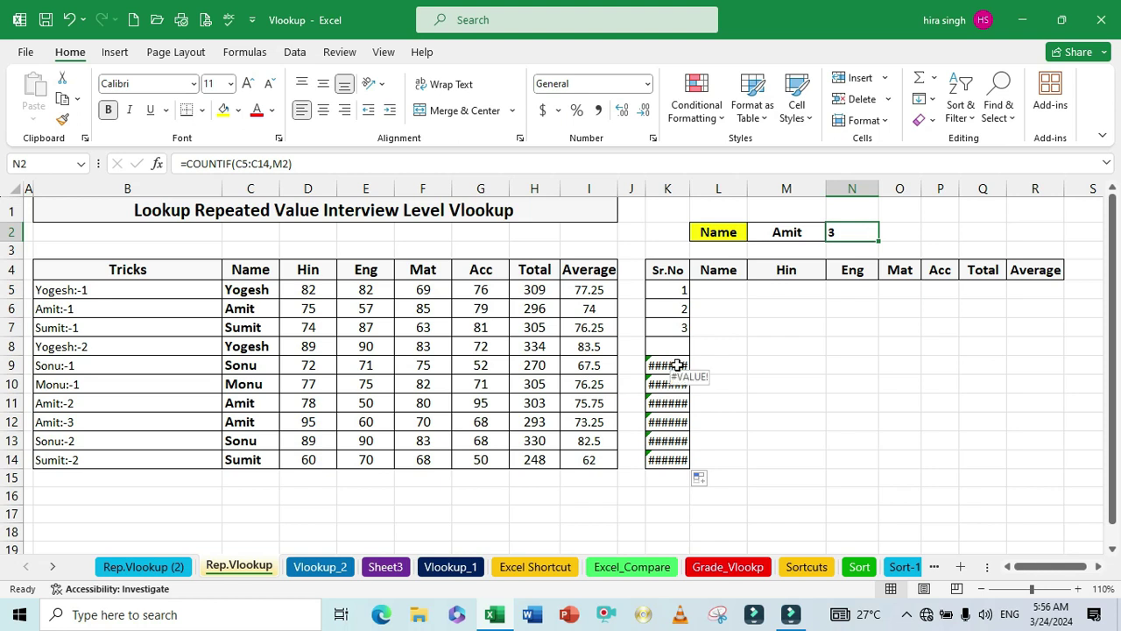
# Step: Rewrite K6 as =IFERROR(IF(K5+1>$N$2," ",K5+1),"") so the serial number returns empty text on error
pyautogui.click(678, 365)
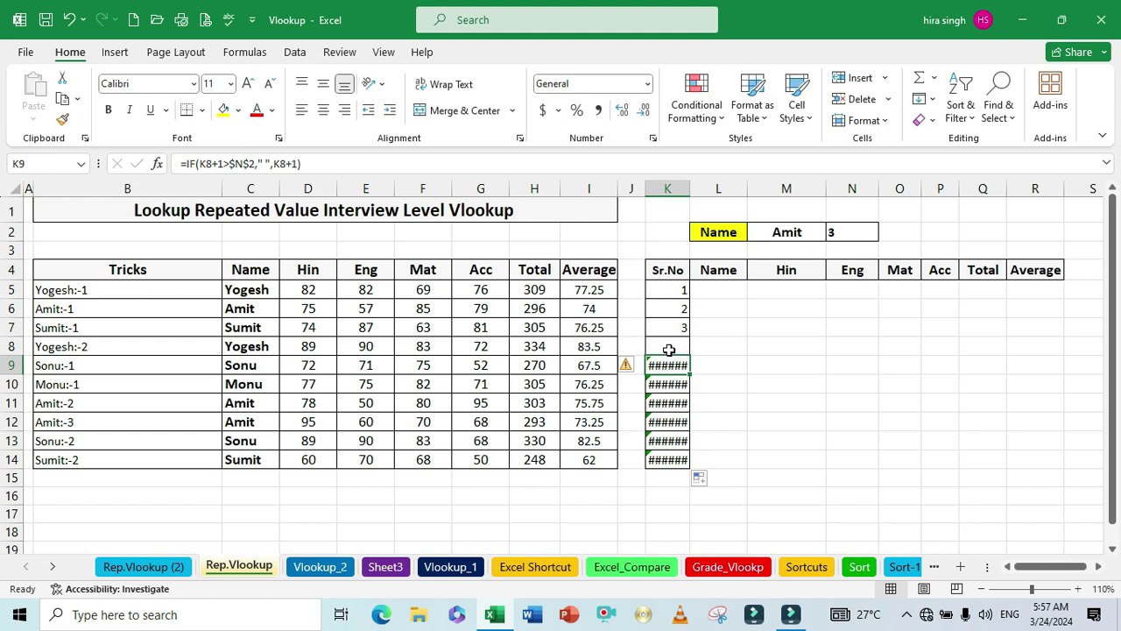
pyautogui.click(666, 309)
pyautogui.doubleClick(667, 309)
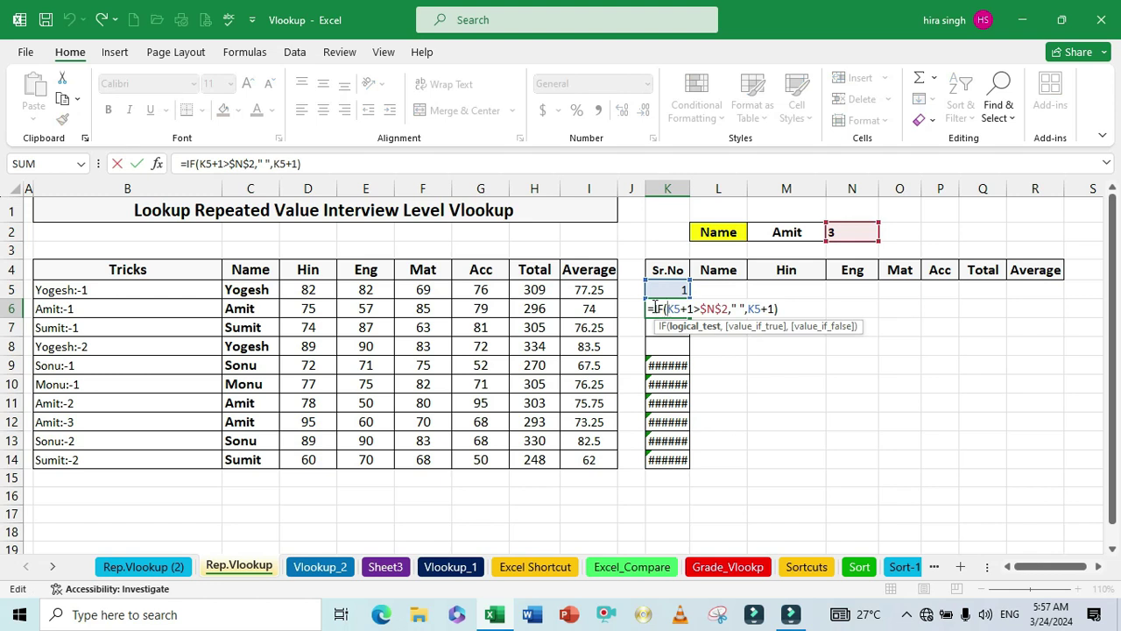
pyautogui.click(654, 308)
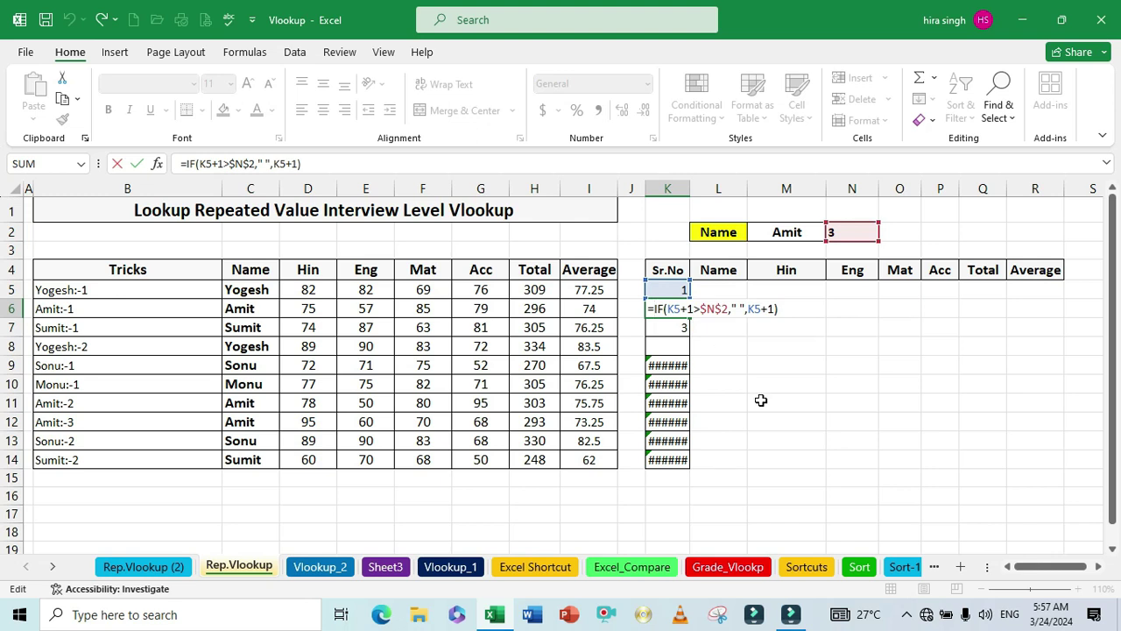
pyautogui.write('if')
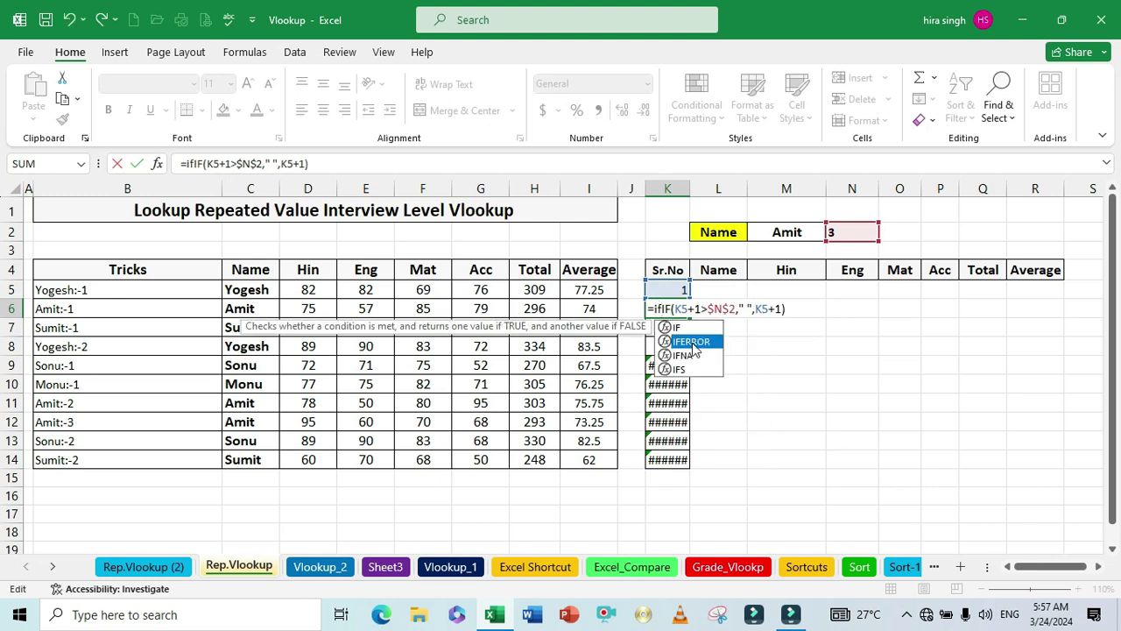
pyautogui.doubleClick(692, 341)
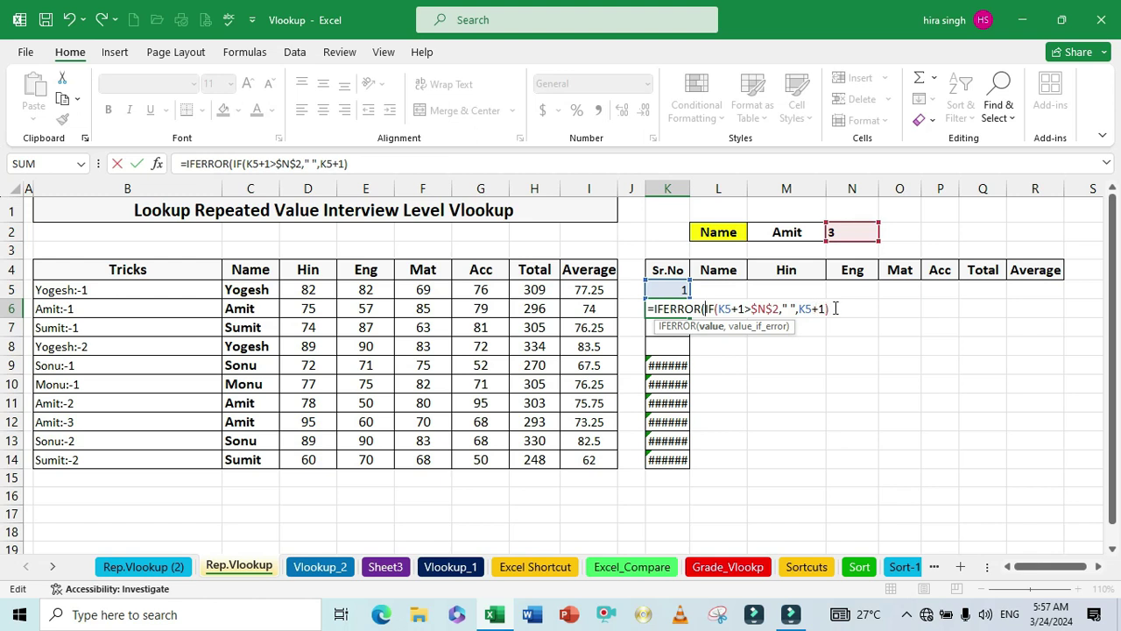
pyautogui.write(',')
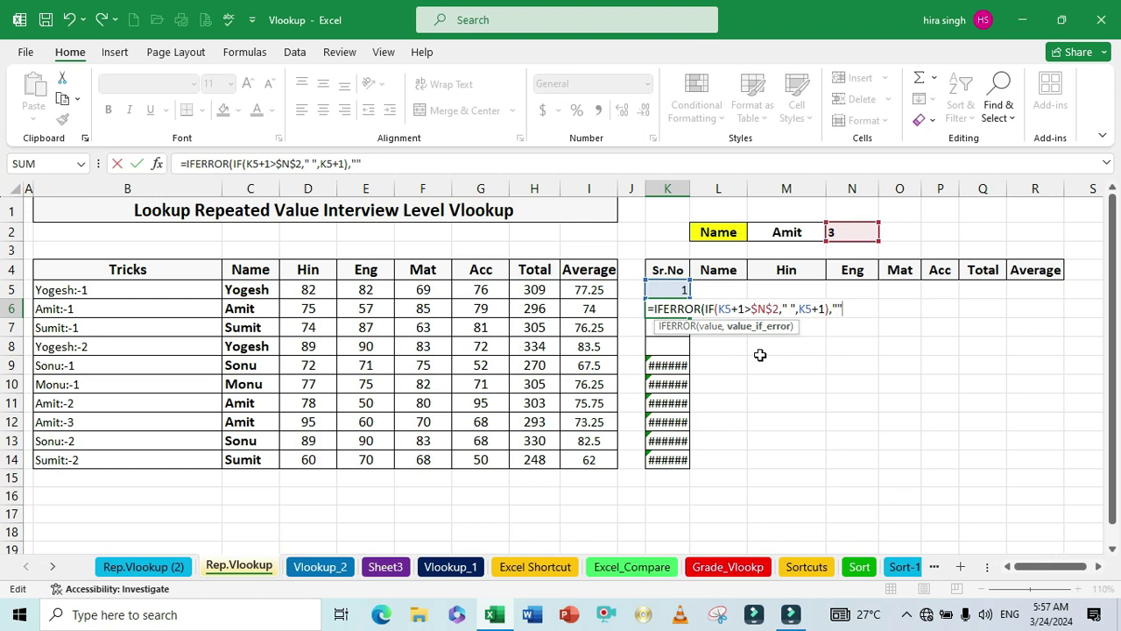
pyautogui.press('Return')
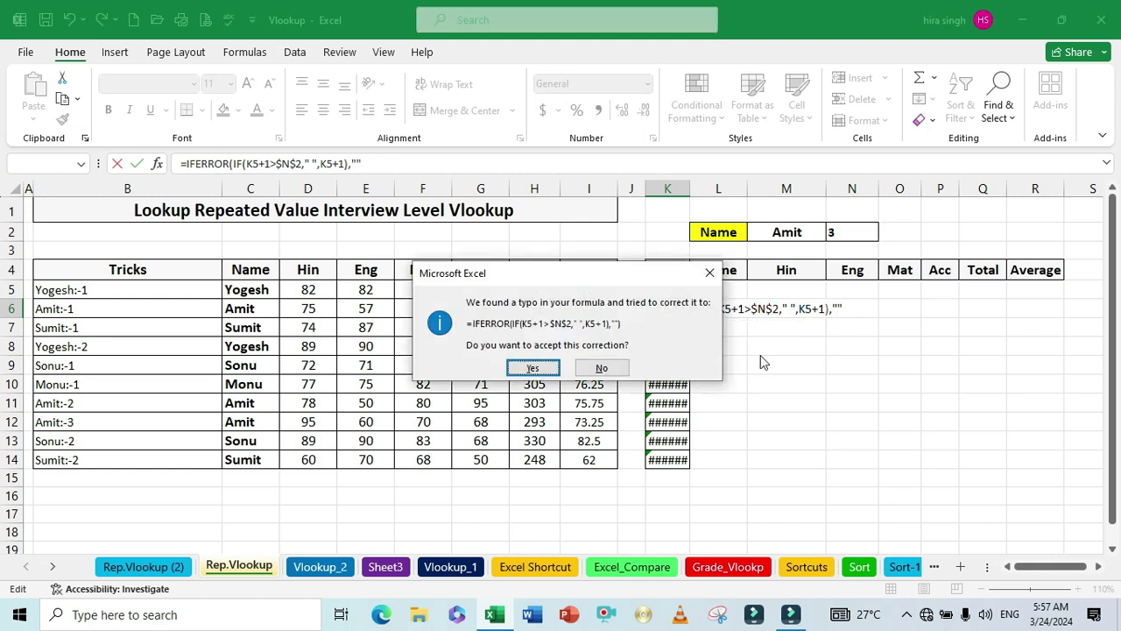
# Step: Accept Excel's corrected IFERROR formula and fill K6 down to K14, showing Sr.No 1, 2, 3 then blanks
pyautogui.press('Return')
pyautogui.click(665, 310)
pyautogui.moveTo(684, 320); pyautogui.dragTo(673, 474)
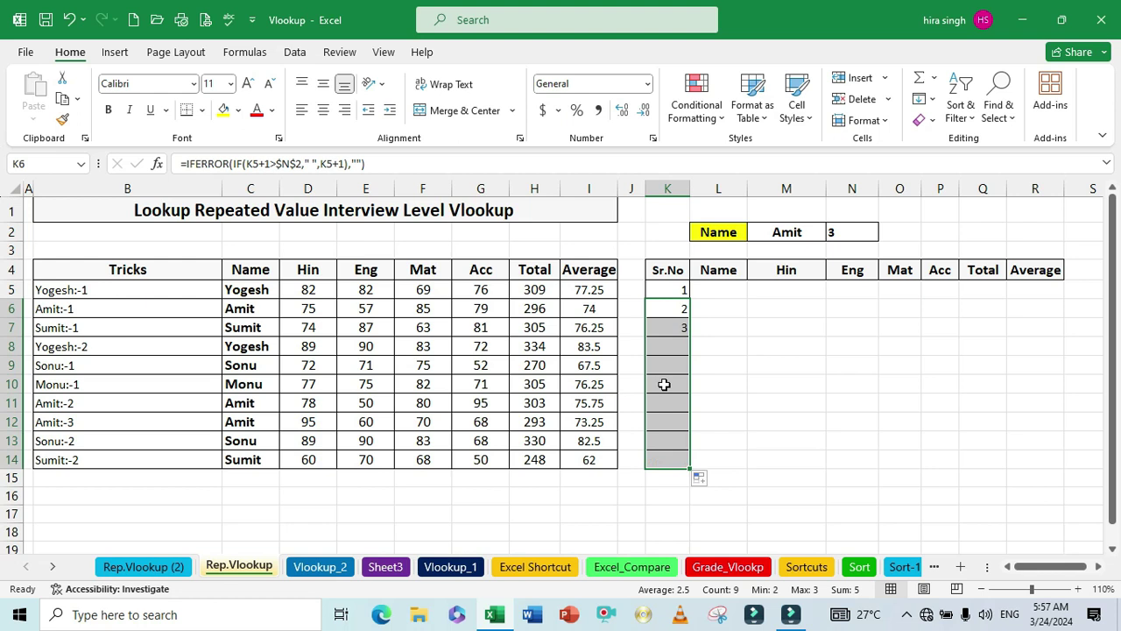
pyautogui.click(741, 324)
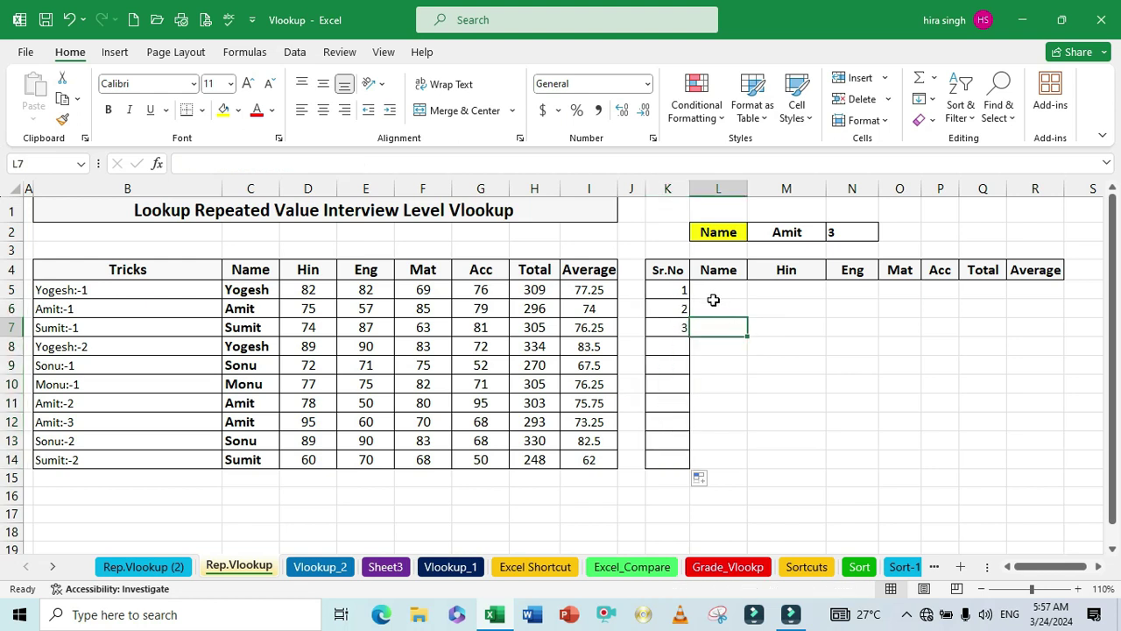
pyautogui.click(715, 299)
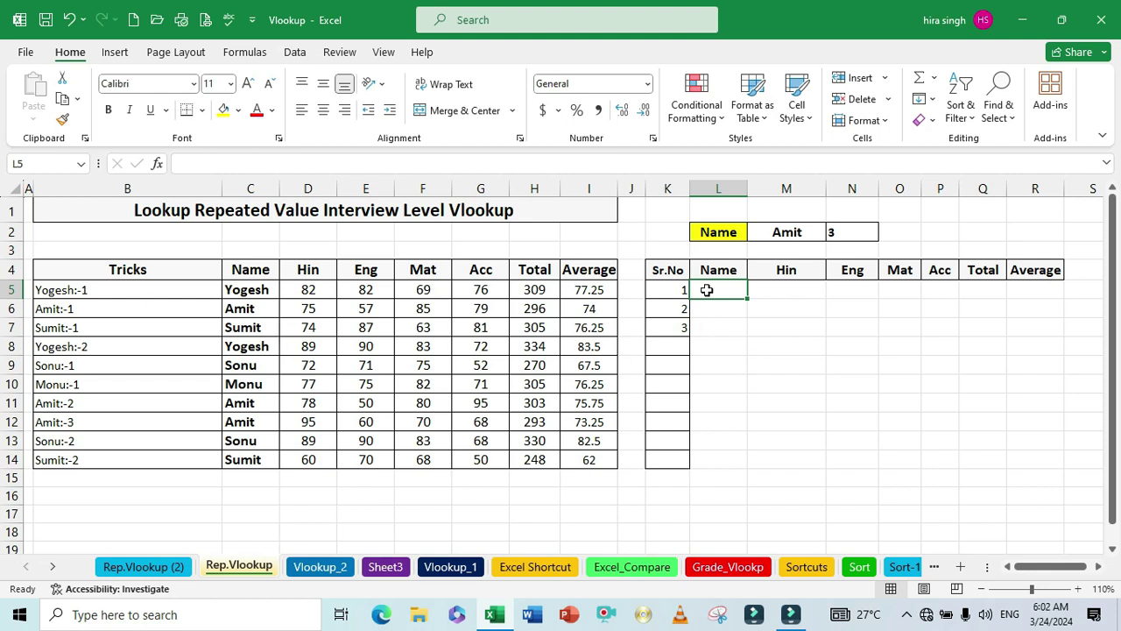
# Step: Start a VLOOKUP in L5 using M2&":-"&K5 as the lookup value
pyautogui.write('=')
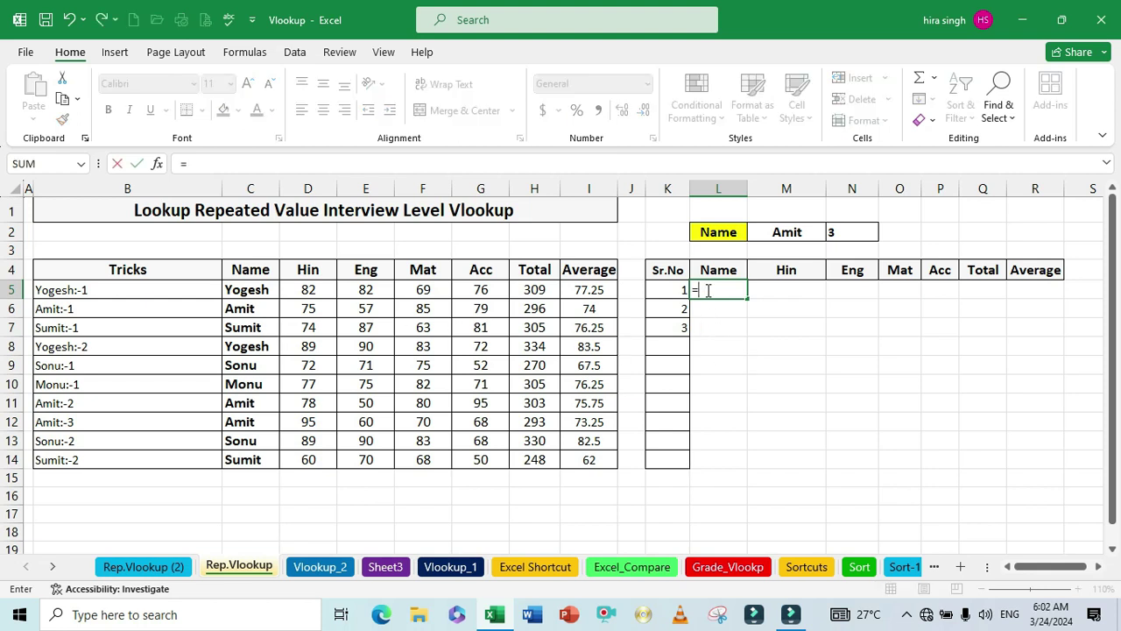
pyautogui.write('vl')
pyautogui.press('Tab')
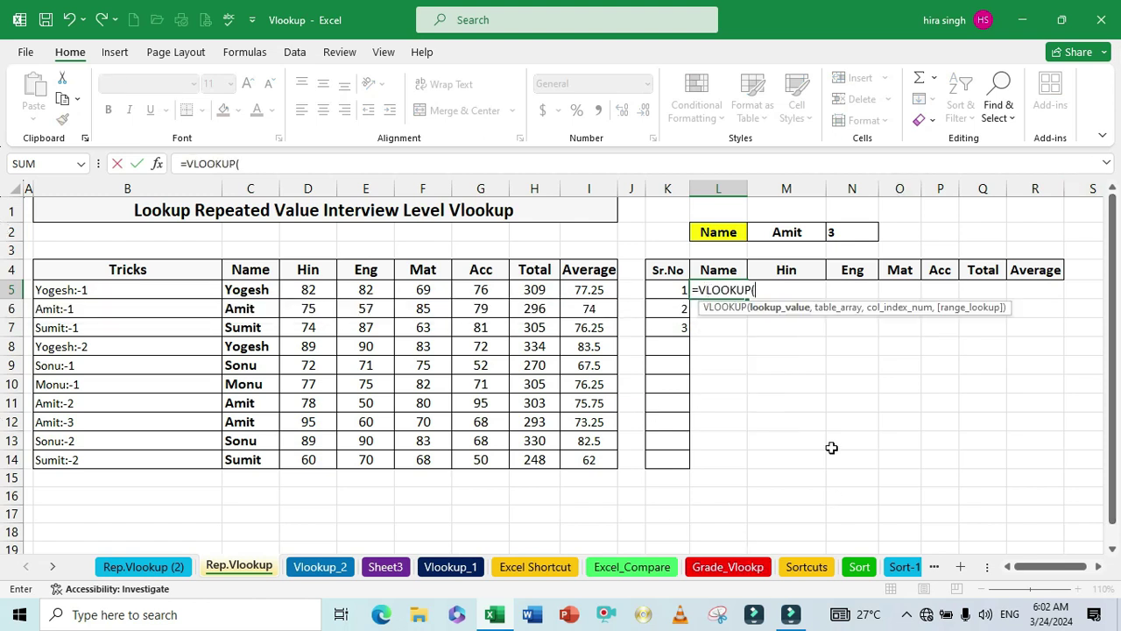
pyautogui.click(786, 232)
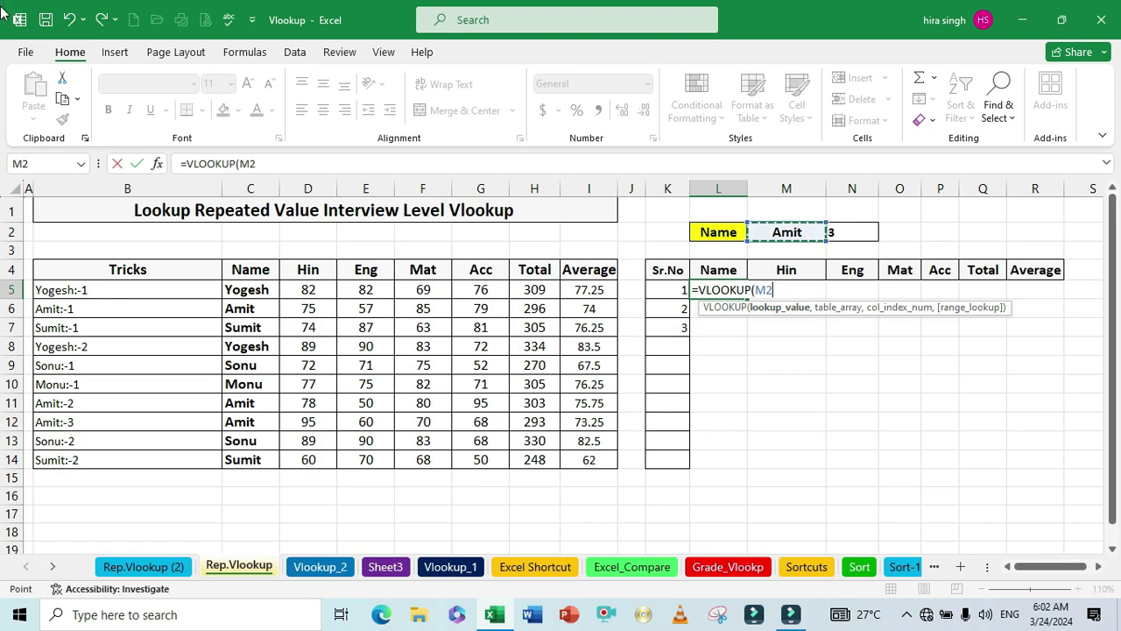
pyautogui.write('&":-')
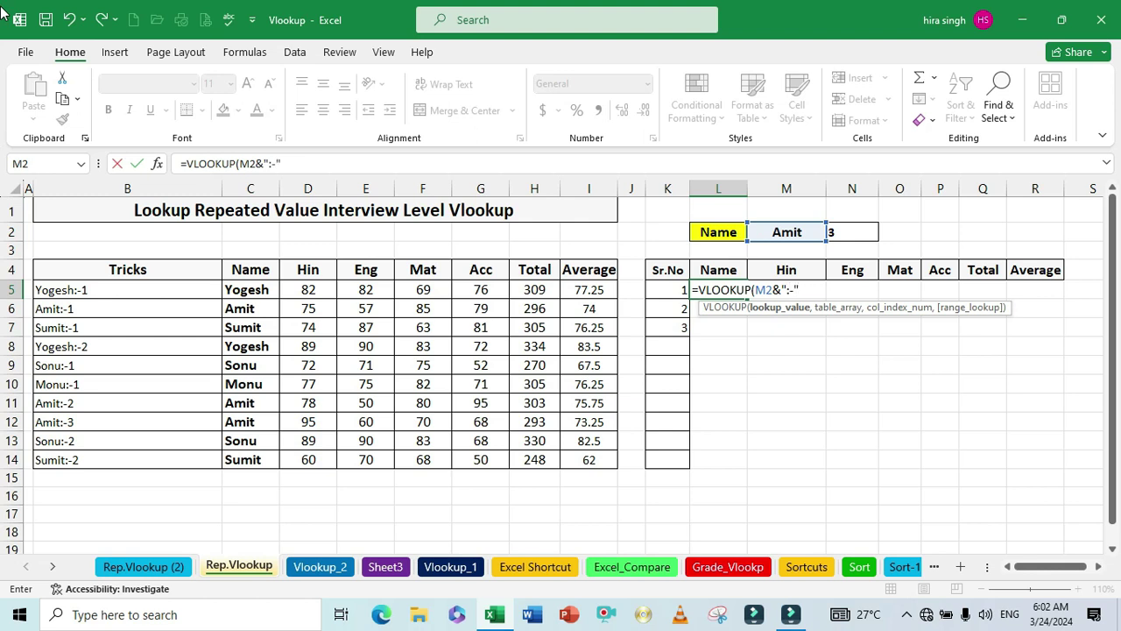
pyautogui.write('&')
pyautogui.click(677, 292)
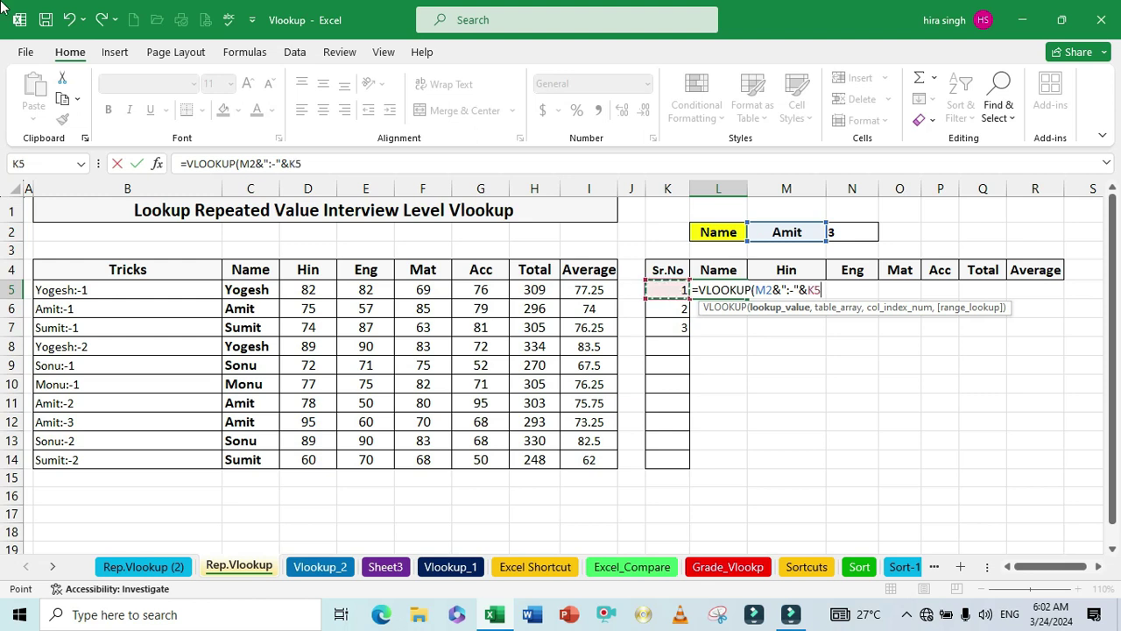
pyautogui.write(',')
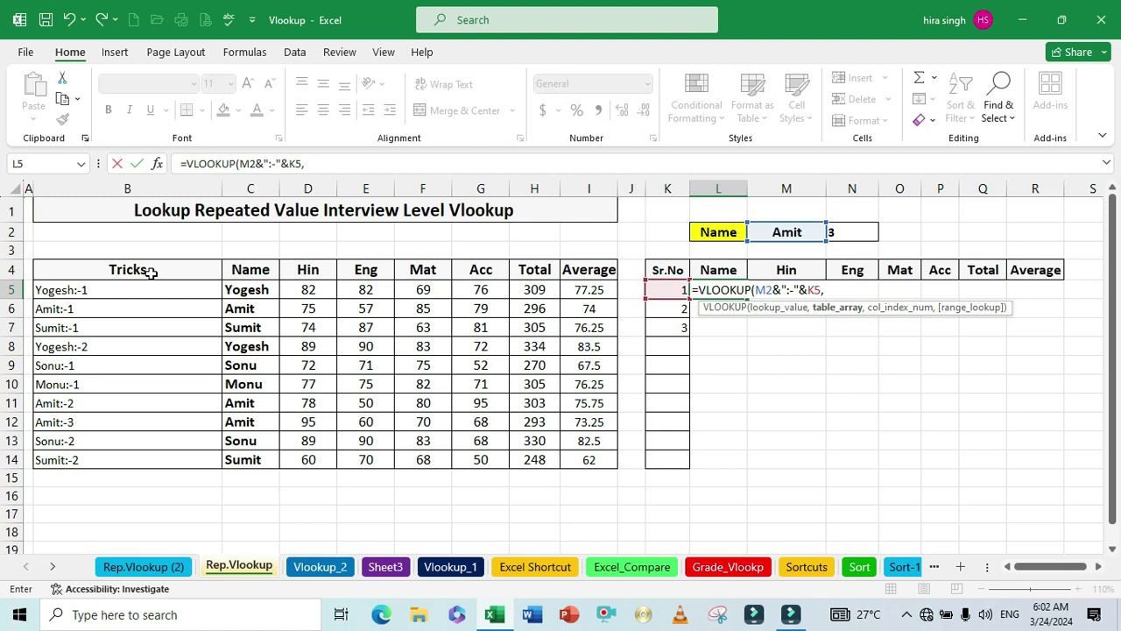
# Step: Finish the lookup with range B4:I14, column index COLUMNS(B3:C3) and exact match 0
pyautogui.moveTo(151, 272)
pyautogui.mouseDown()
pyautogui.moveTo(580, 473)
pyautogui.moveTo(581, 459)
pyautogui.mouseUp()
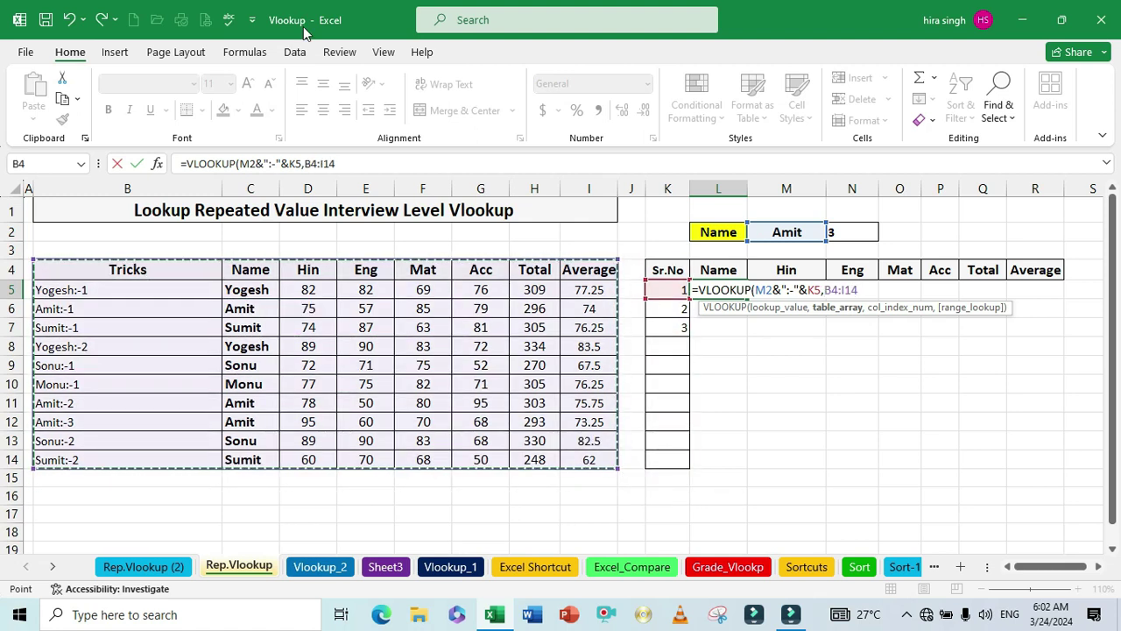
pyautogui.write(',')
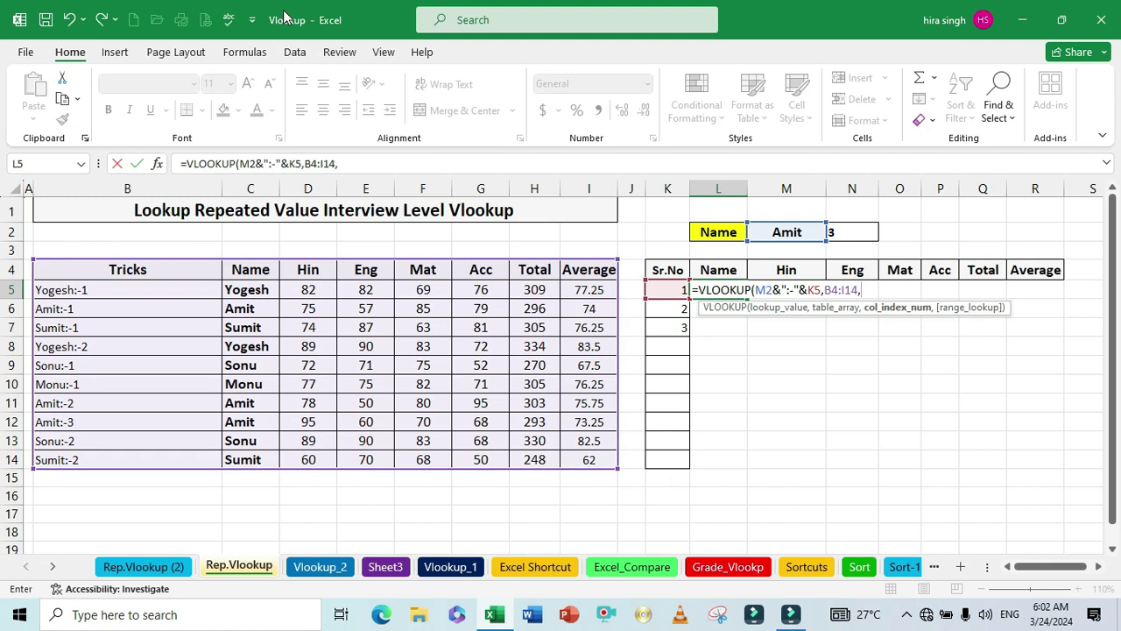
pyautogui.write('c')
pyautogui.press('BackSpace')
pyautogui.write('col')
pyautogui.press('Down')
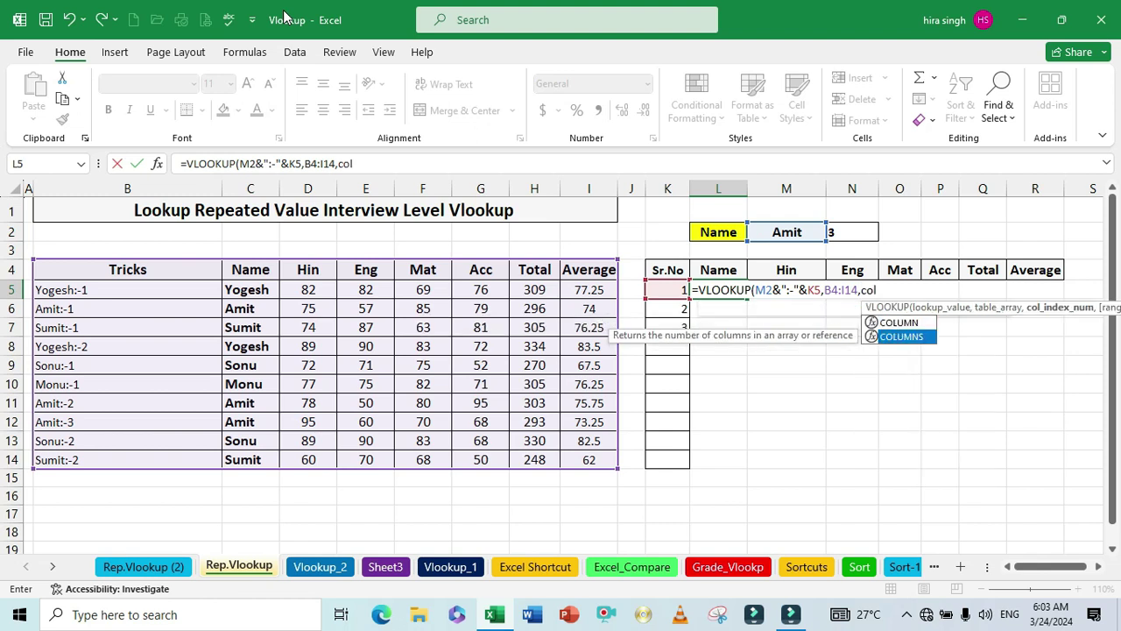
pyautogui.press('Tab')
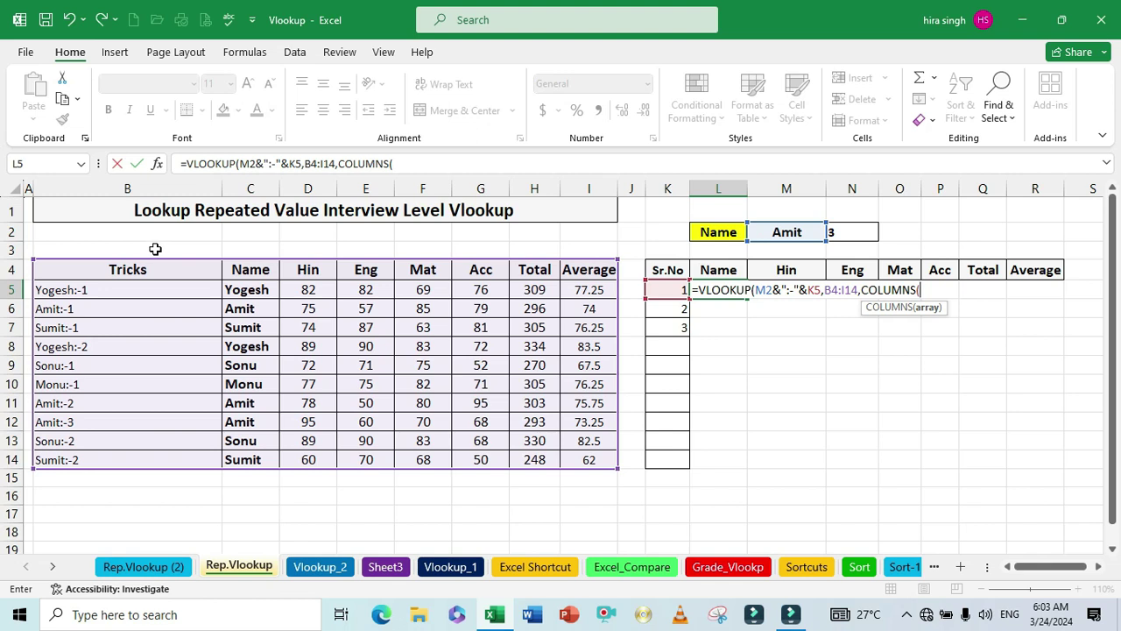
pyautogui.moveTo(155, 249); pyautogui.dragTo(225, 249)
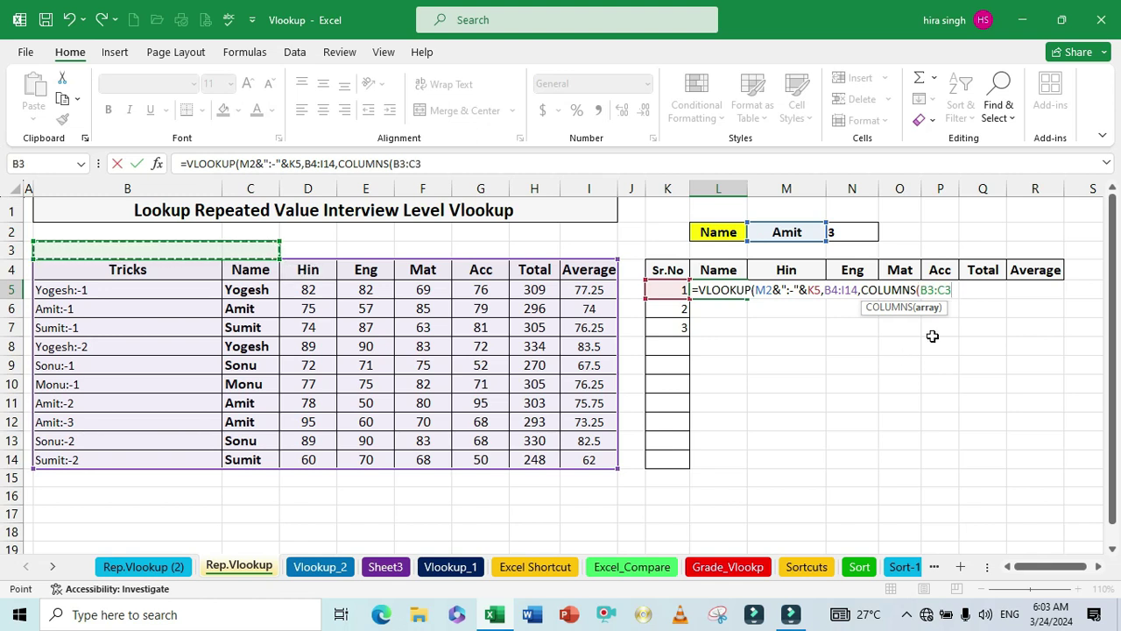
pyautogui.write('),0')
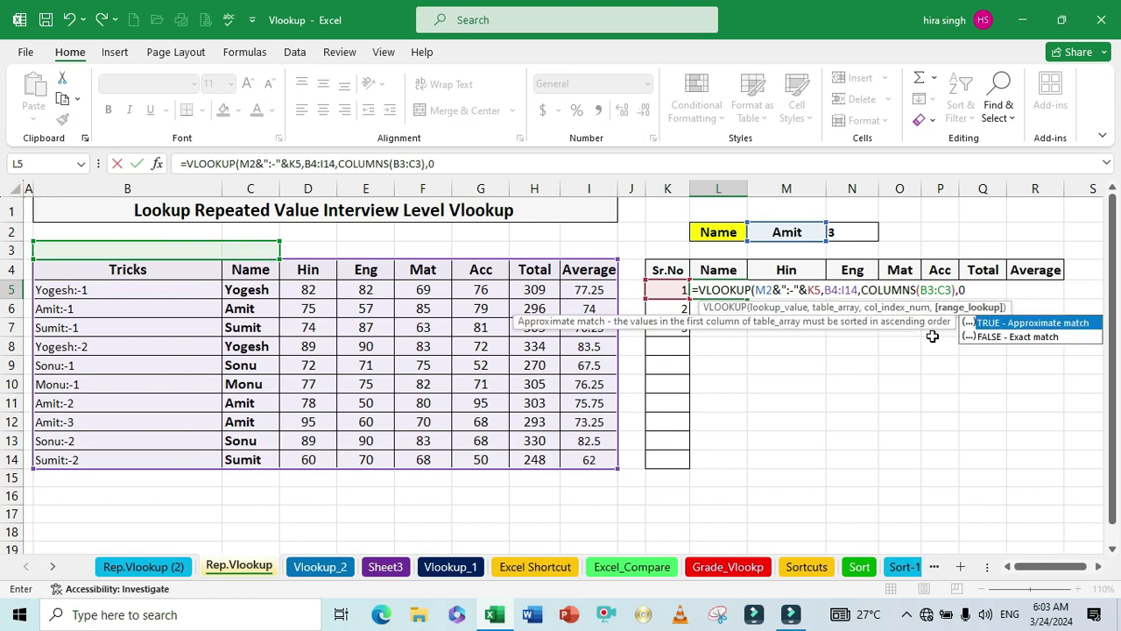
pyautogui.press('Return')
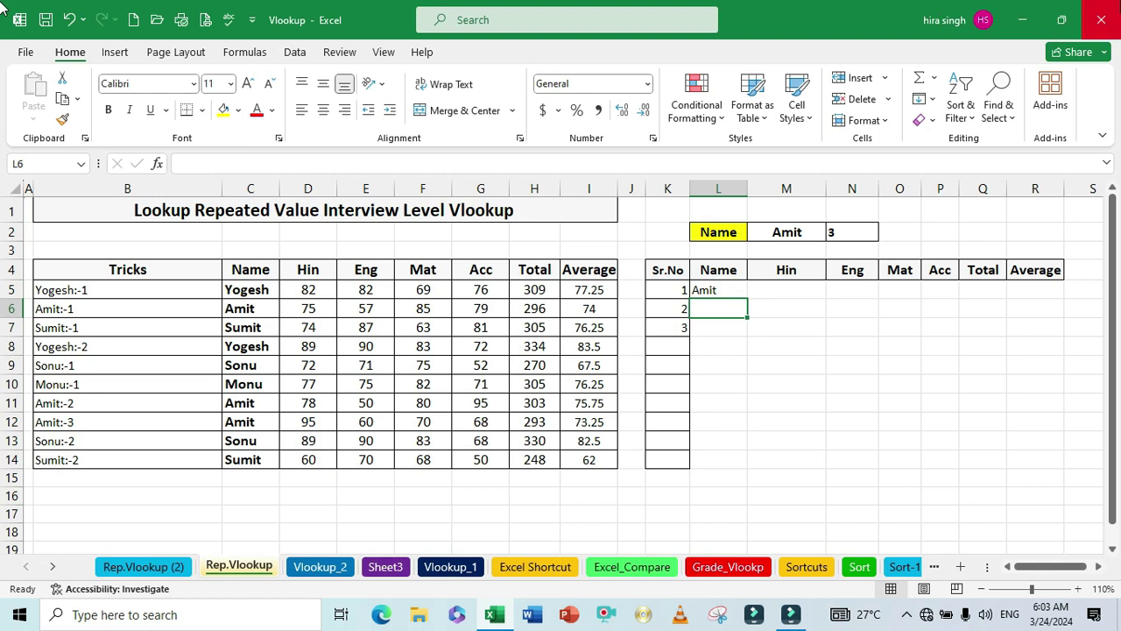
# Step: Copy the L5 lookup formula across to column R and down to row 7
pyautogui.click(735, 289)
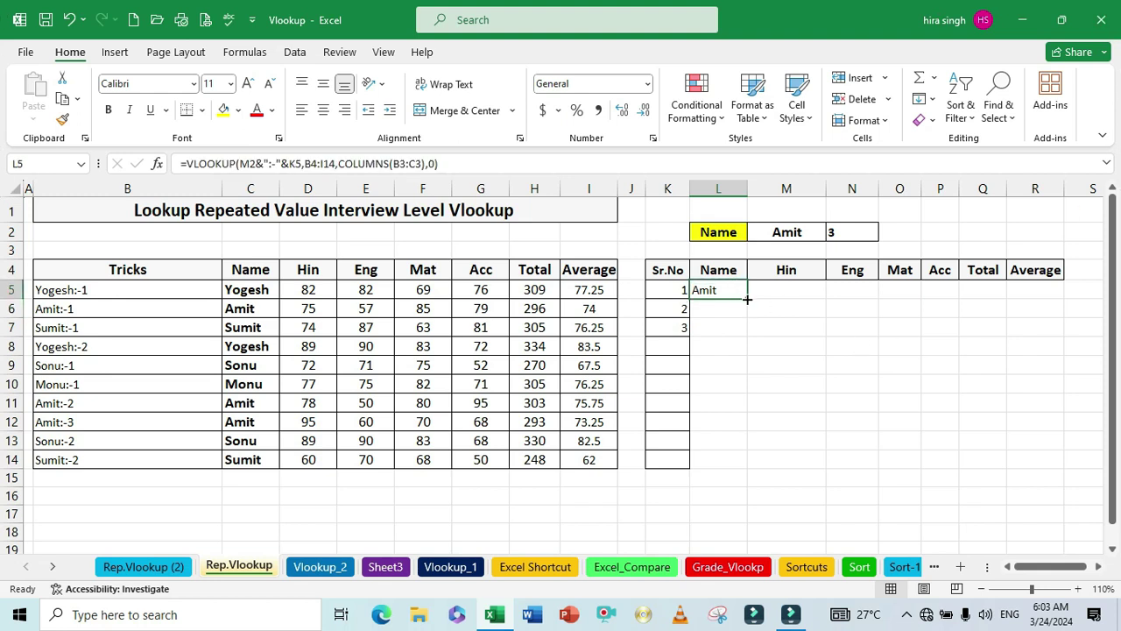
pyautogui.moveTo(747, 298); pyautogui.dragTo(1042, 303)
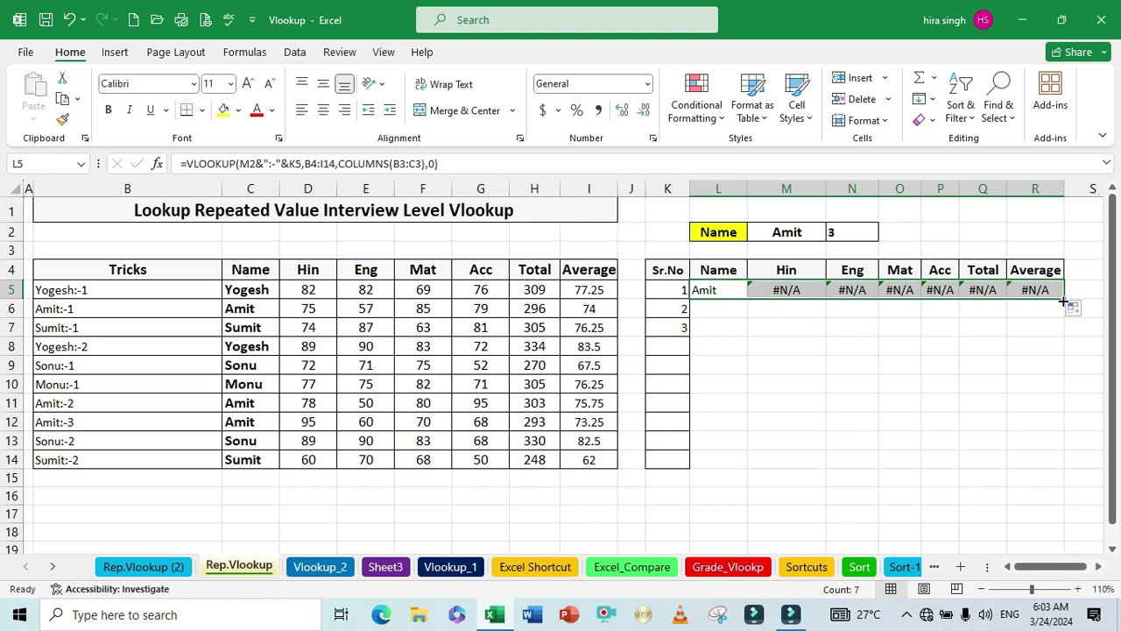
pyautogui.moveTo(1063, 301); pyautogui.dragTo(1055, 330)
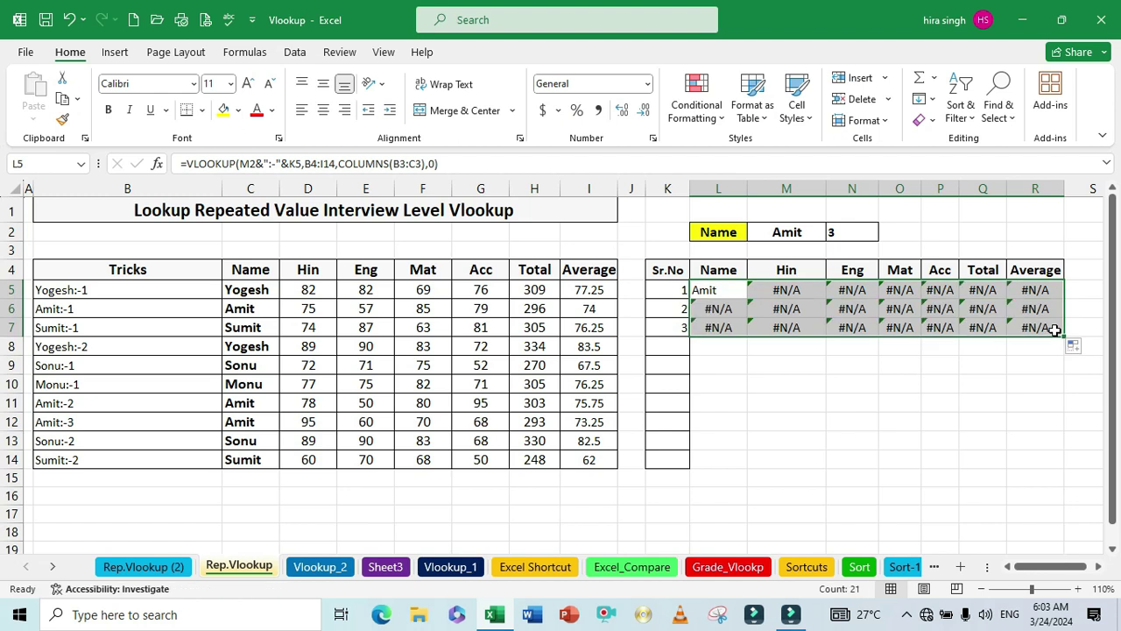
pyautogui.click(780, 398)
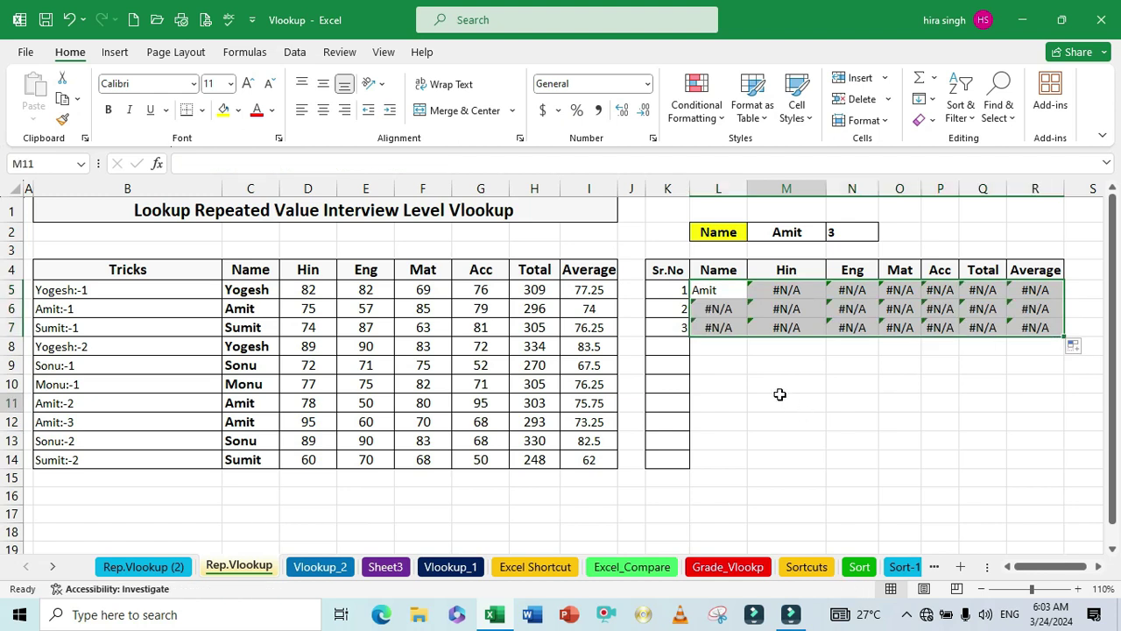
# Step: Test the chosen name in M2 with sonu, then undo back to Amit
pyautogui.click(785, 232)
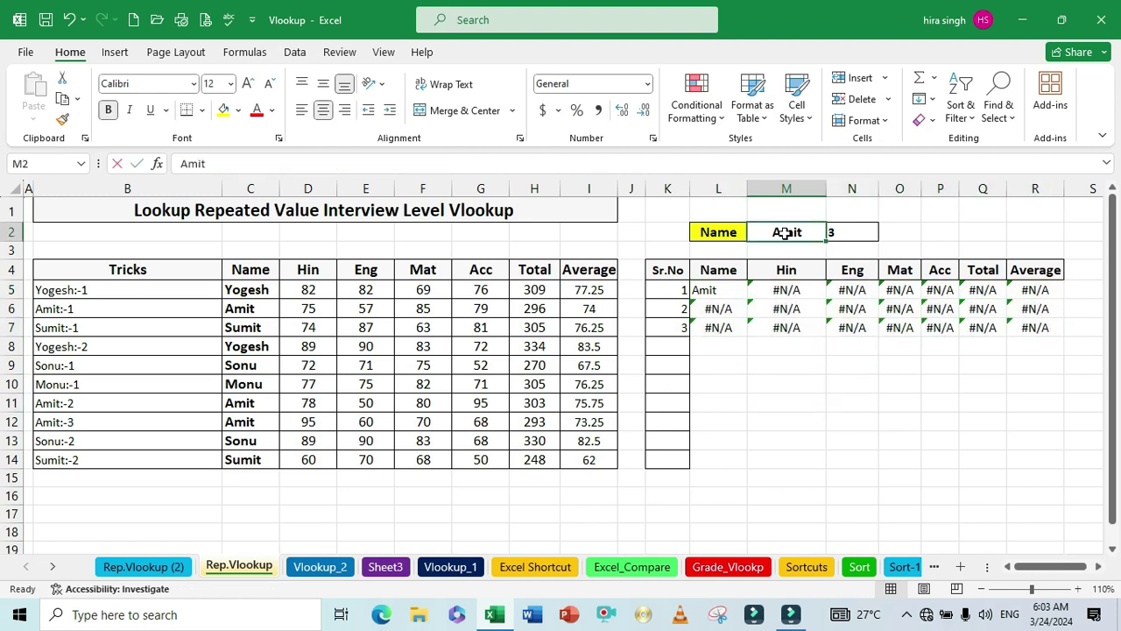
pyautogui.write('soun')
pyautogui.press('BackSpace')
pyautogui.press('BackSpace')
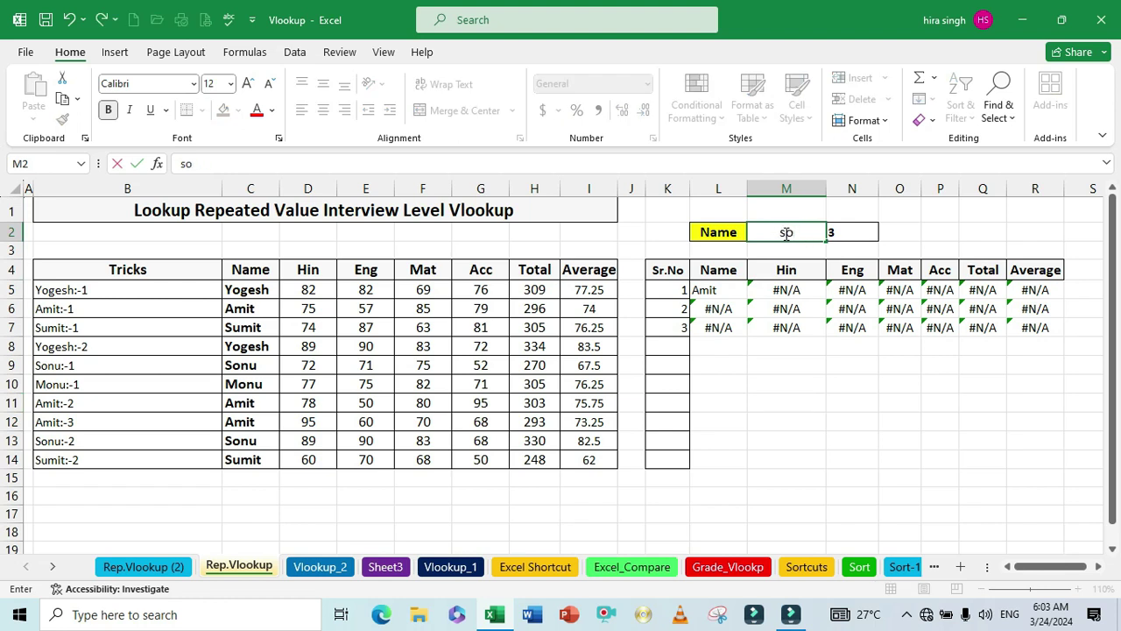
pyautogui.write('nu')
pyautogui.press('Return')
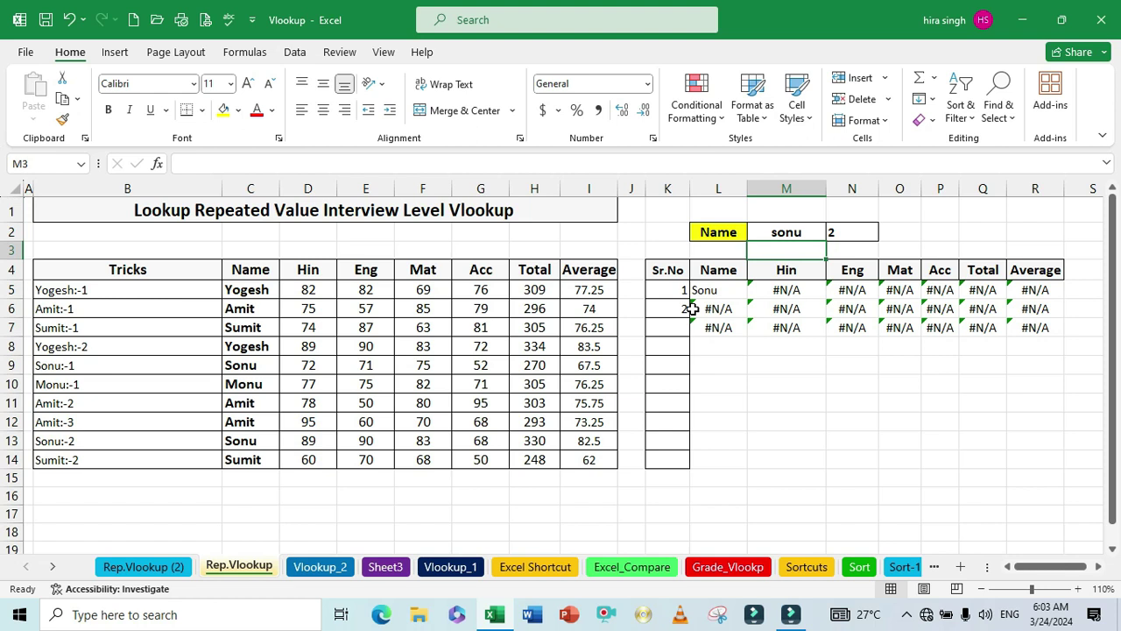
pyautogui.hotkey('ctrl', 'z')
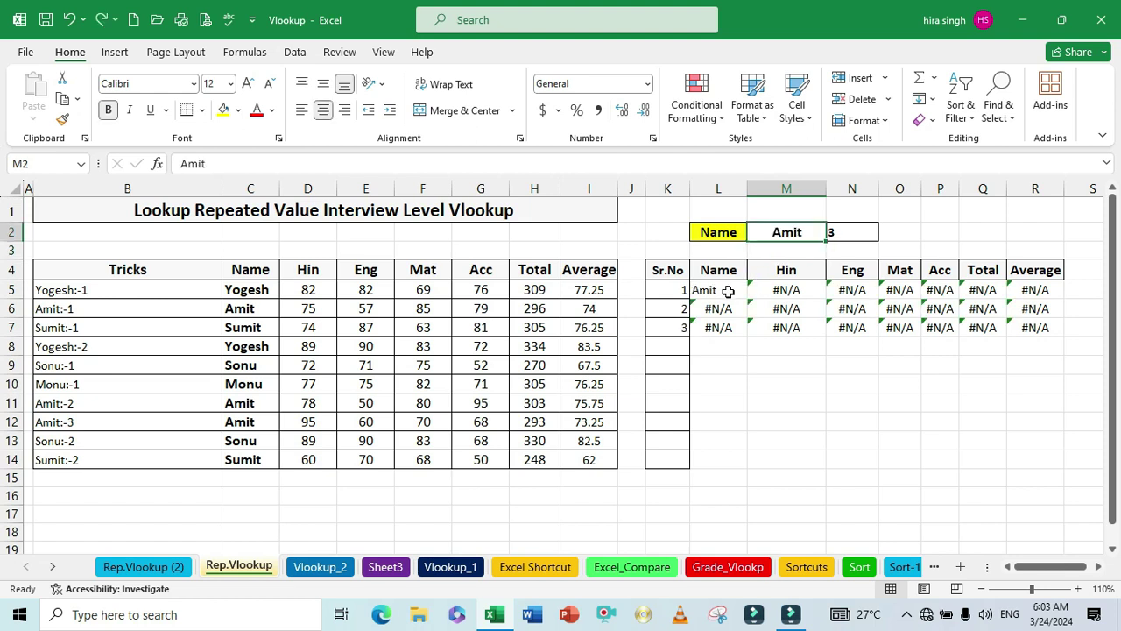
# Step: Anchor L5's references as $M$2, $K5, $B$4:$I$14 and $B3:C3 in the VLOOKUP
pyautogui.doubleClick(718, 294)
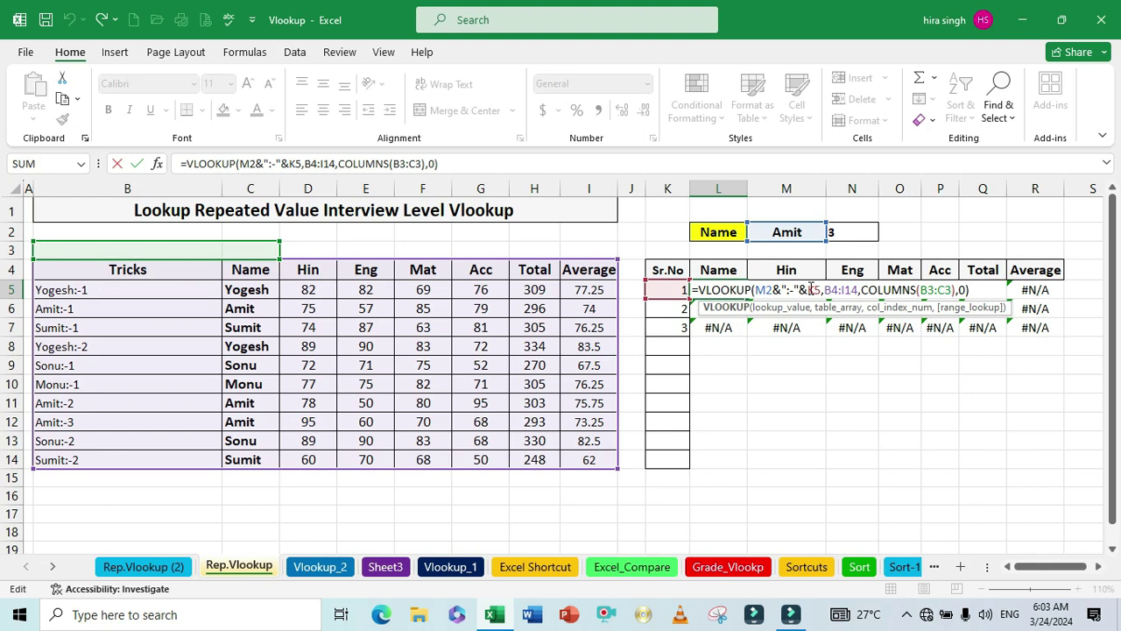
pyautogui.click(810, 289)
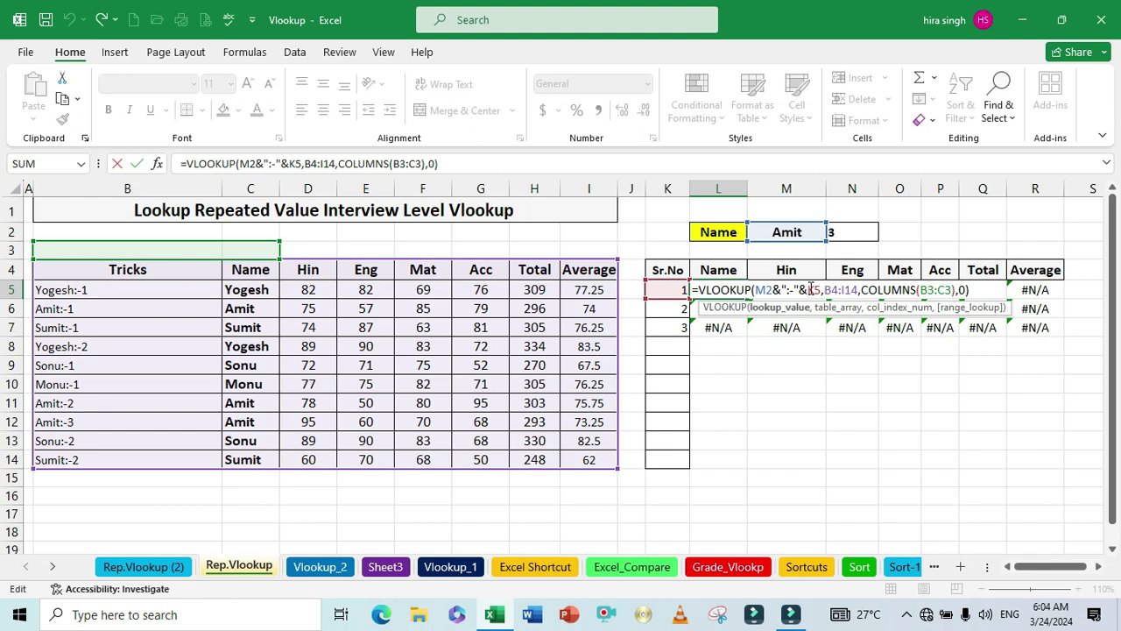
pyautogui.write('$')
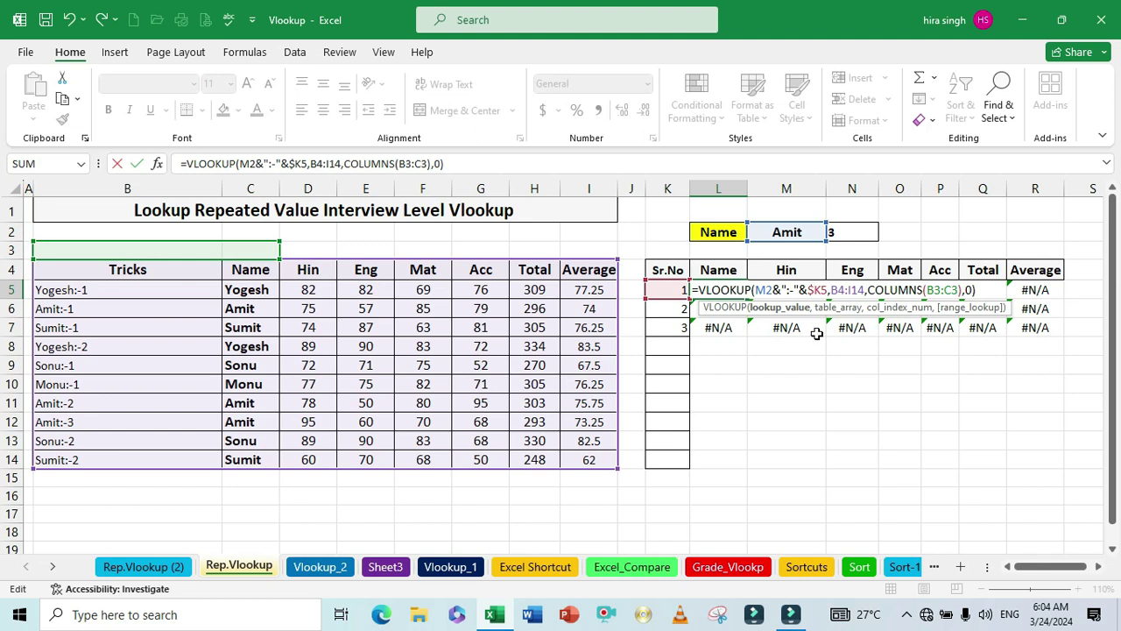
pyautogui.press('Right')
pyautogui.press('Right')
pyautogui.moveTo(830, 289); pyautogui.dragTo(864, 290)
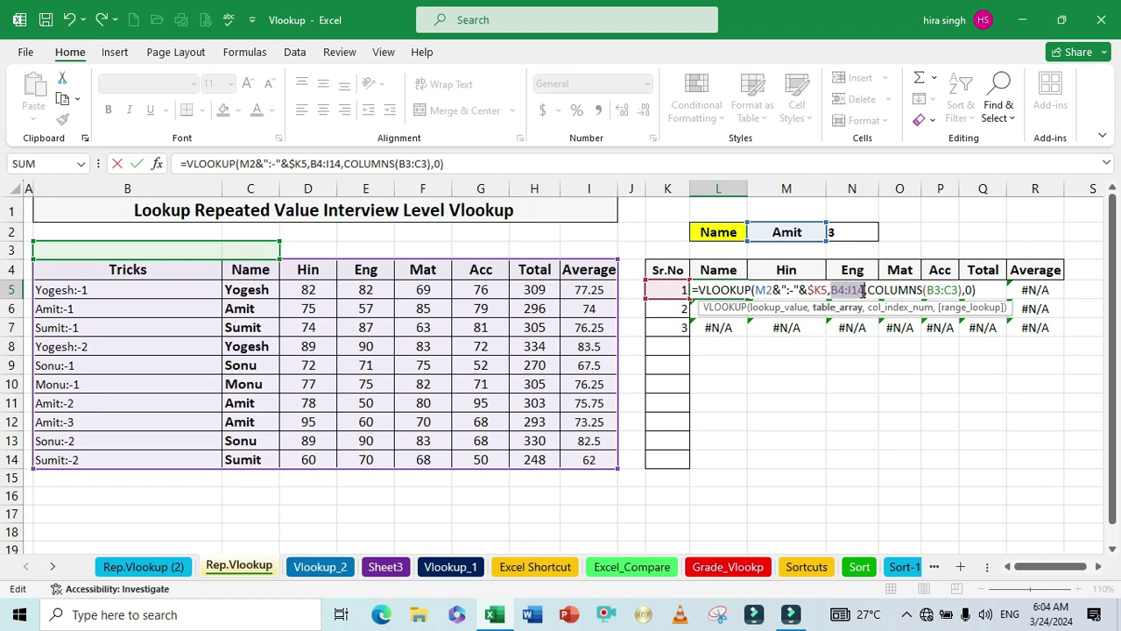
pyautogui.press('F4')
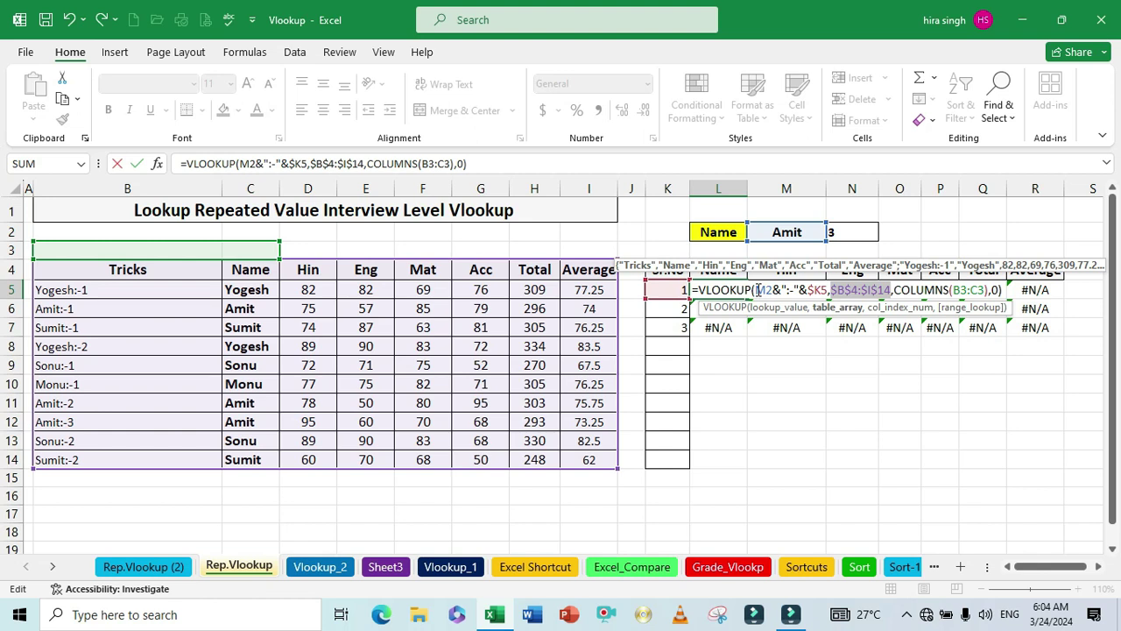
pyautogui.click(757, 290)
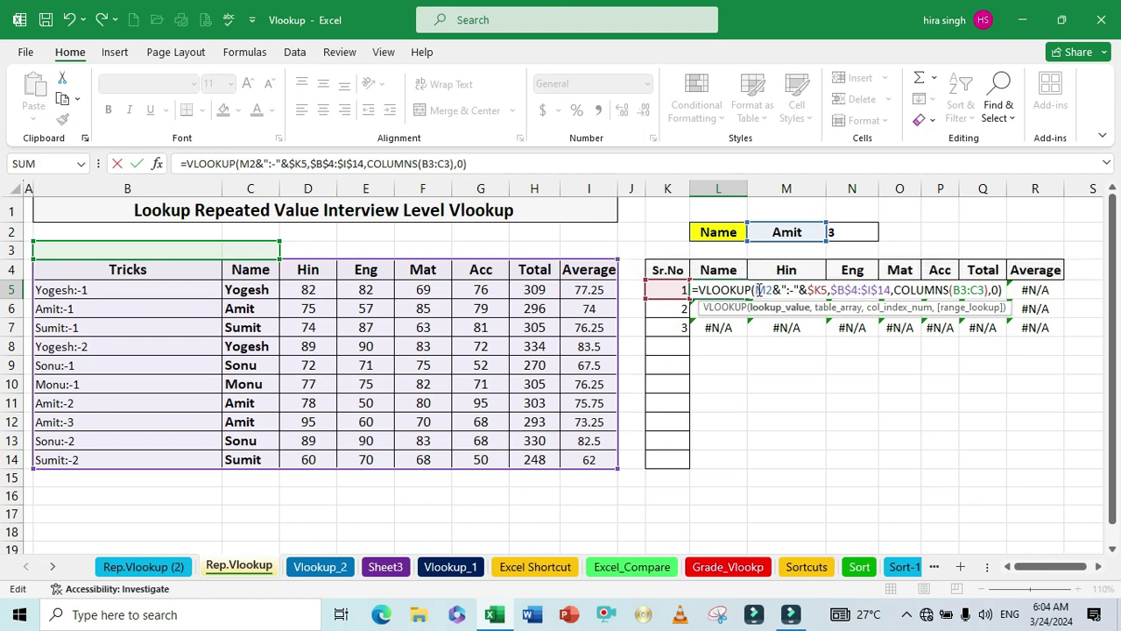
pyautogui.press('F4')
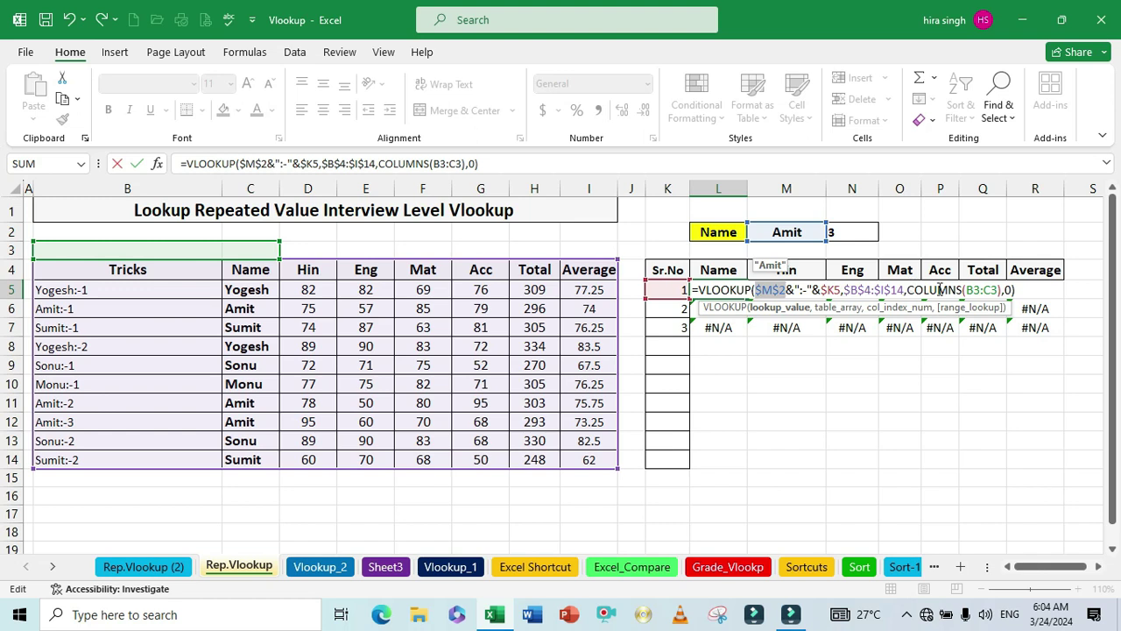
pyautogui.click(965, 289)
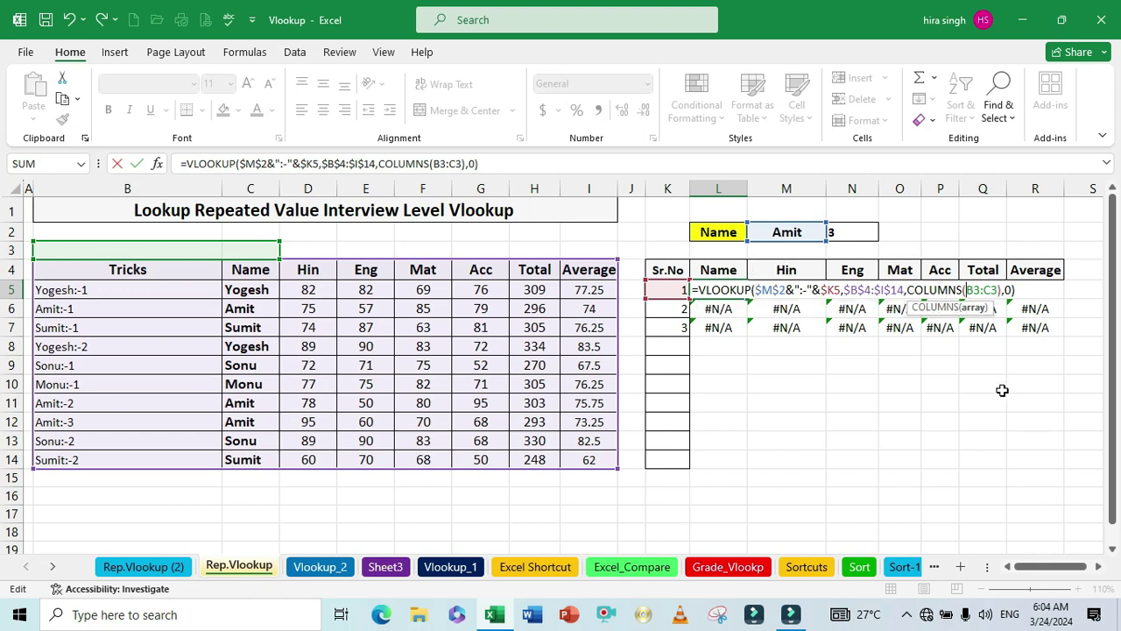
pyautogui.write('$')
pyautogui.press('Return')
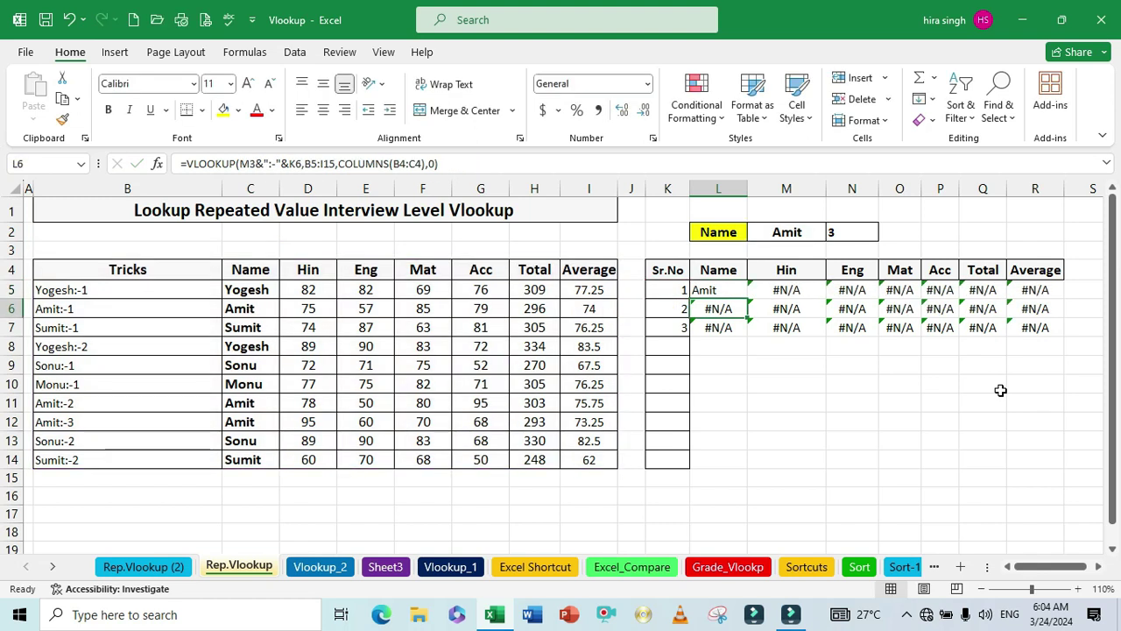
pyautogui.click(732, 290)
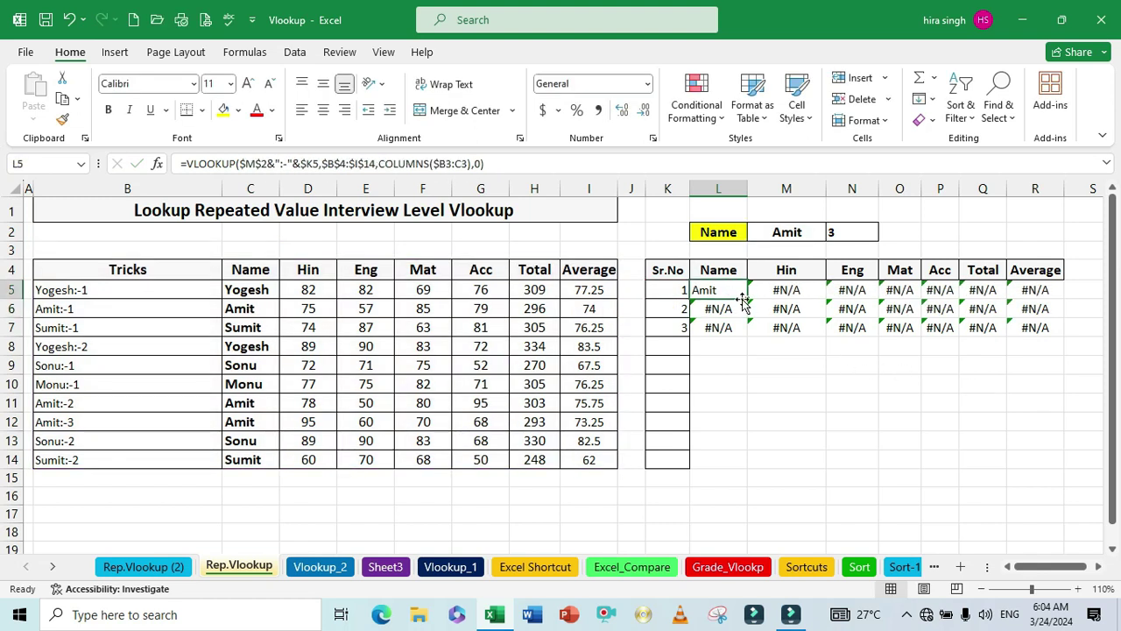
# Step: Fill the anchored lookup over L5:R14, listing Amit's three records in rows 5–7 with #N/A below
pyautogui.moveTo(747, 299); pyautogui.dragTo(1044, 298)
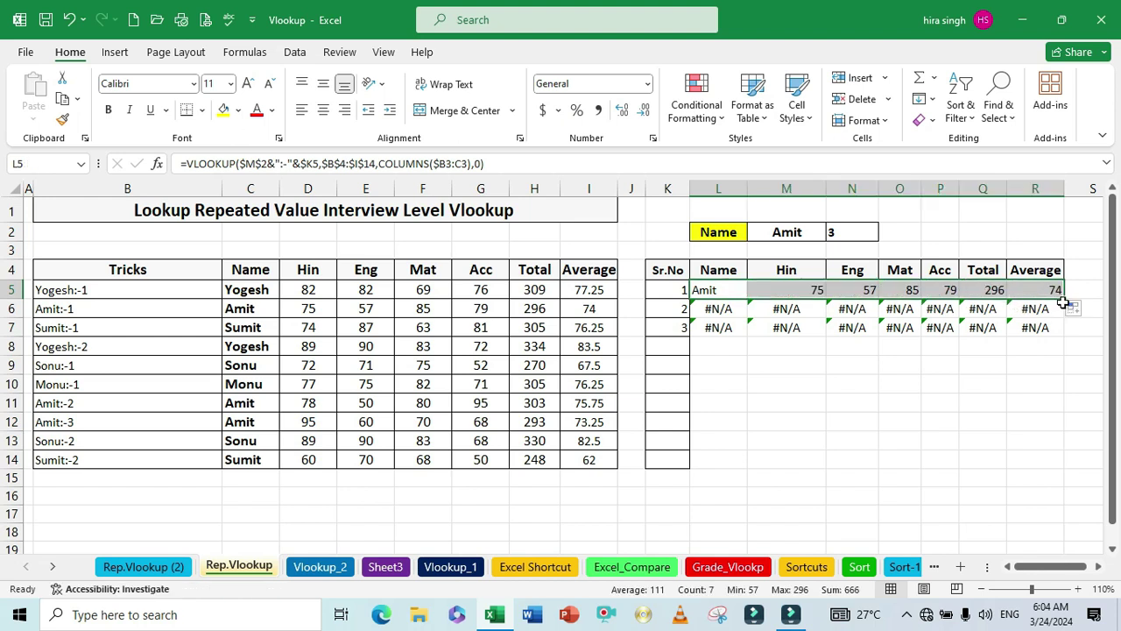
pyautogui.moveTo(1064, 298)
pyautogui.mouseDown()
pyautogui.moveTo(1005, 559)
pyautogui.moveTo(1014, 446)
pyautogui.mouseUp()
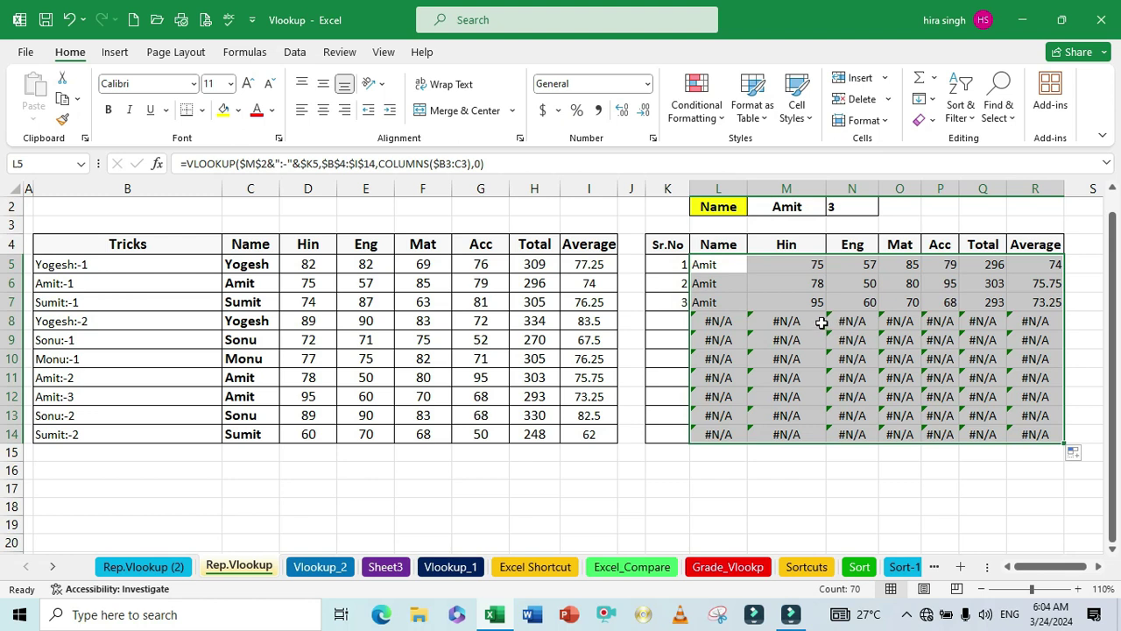
pyautogui.click(725, 303)
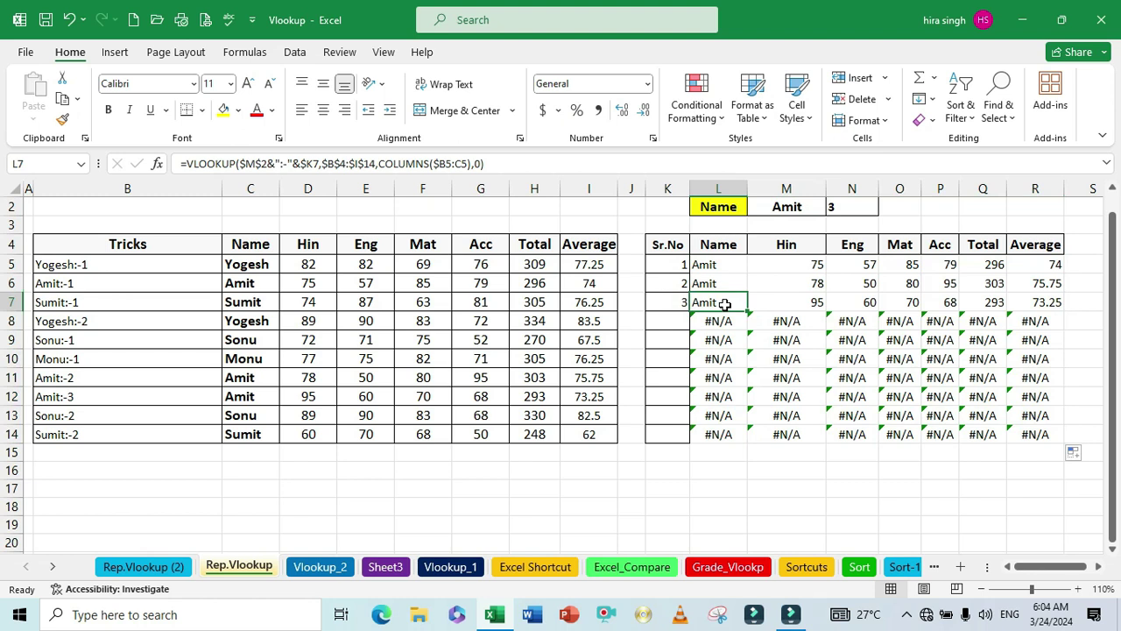
pyautogui.click(726, 321)
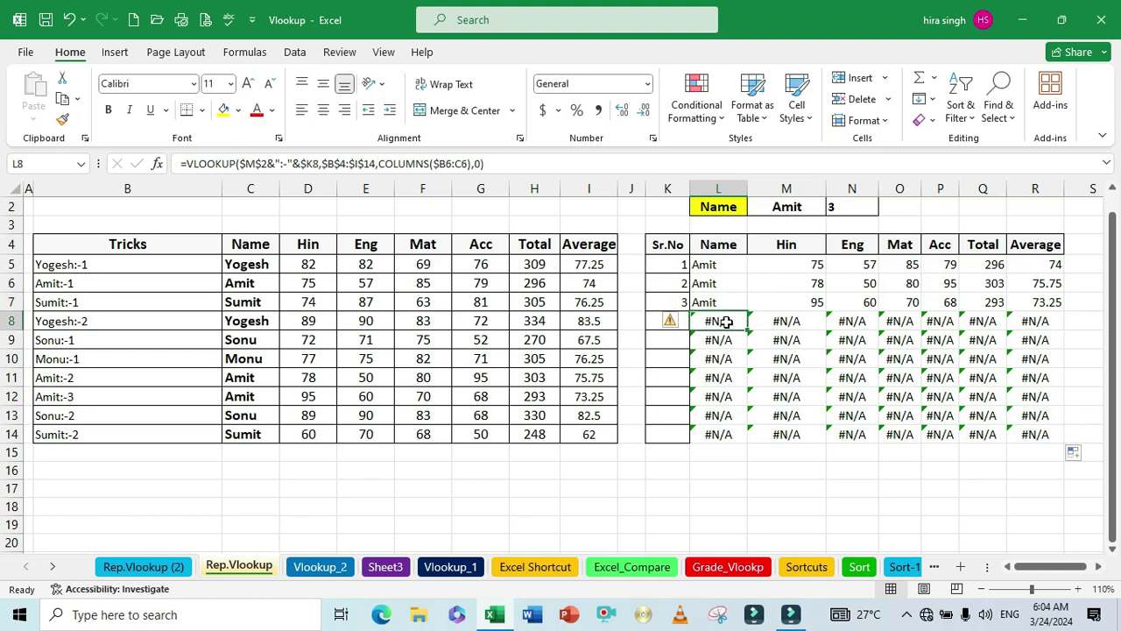
pyautogui.click(705, 267)
# Step: Wrap L5's VLOOKUP in IFERROR with a " " fallback for missing matches
pyautogui.doubleClick(705, 267)
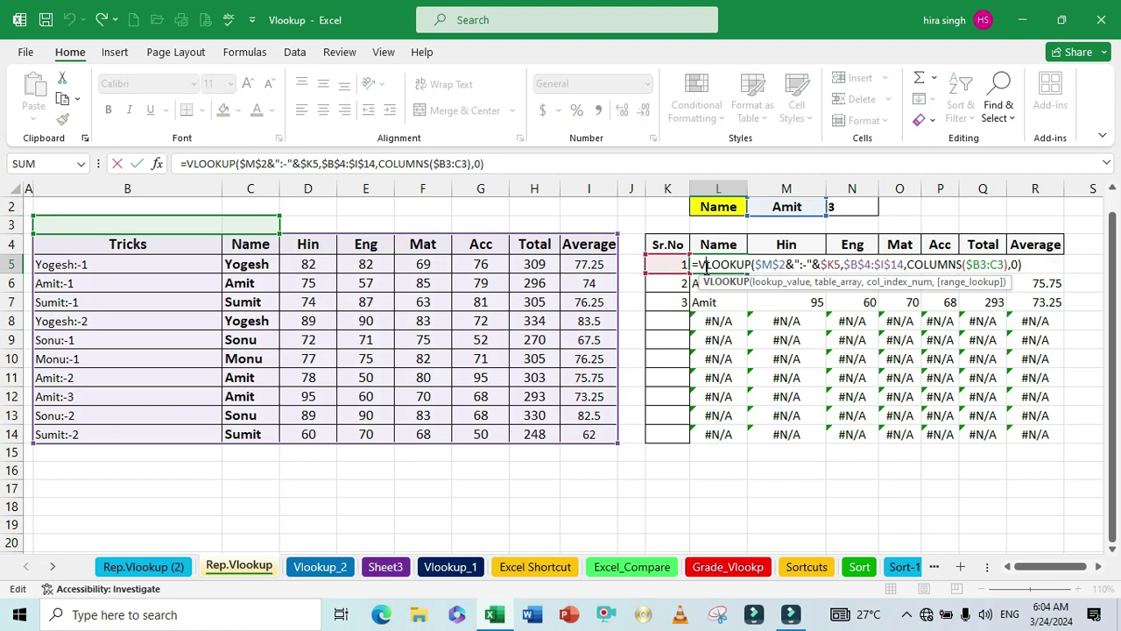
pyautogui.click(701, 266)
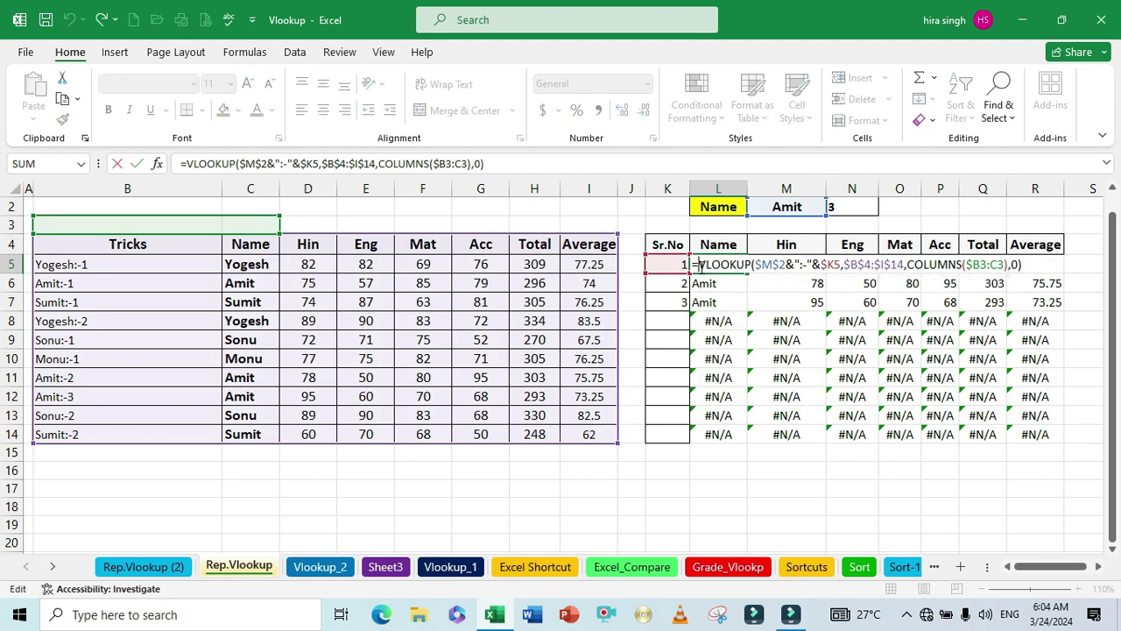
pyautogui.write('=i')
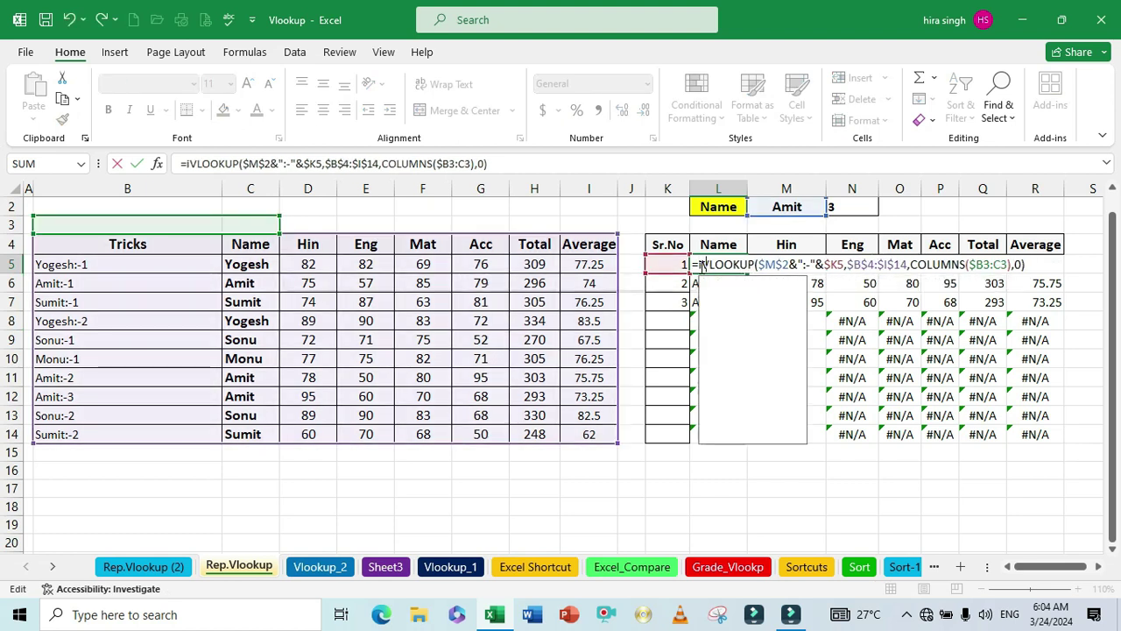
pyautogui.write('f')
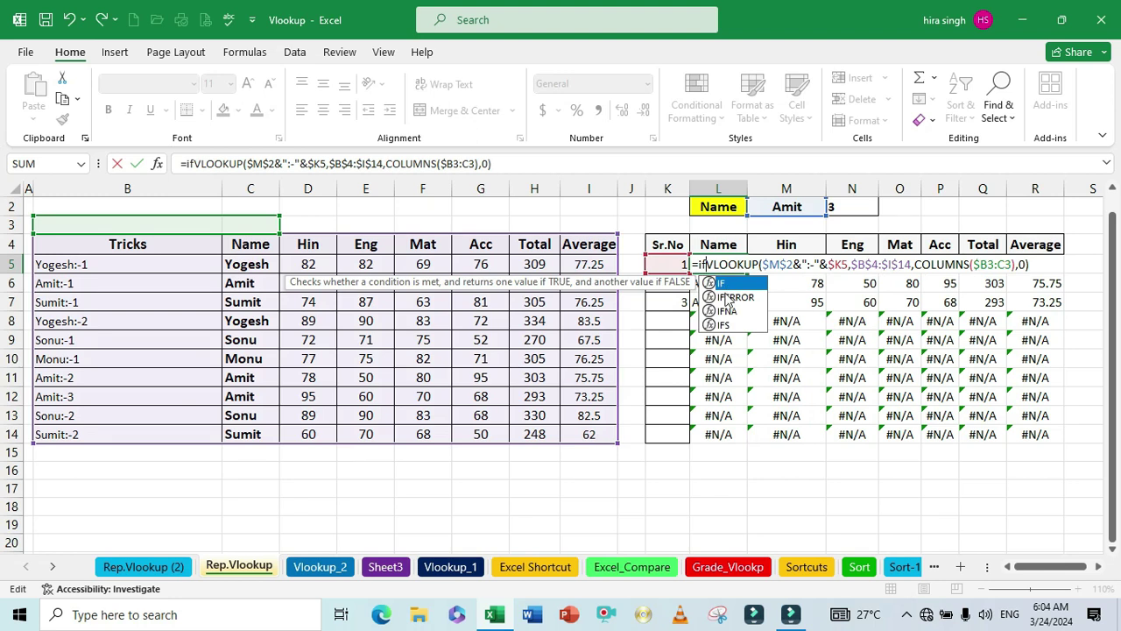
pyautogui.doubleClick(727, 298)
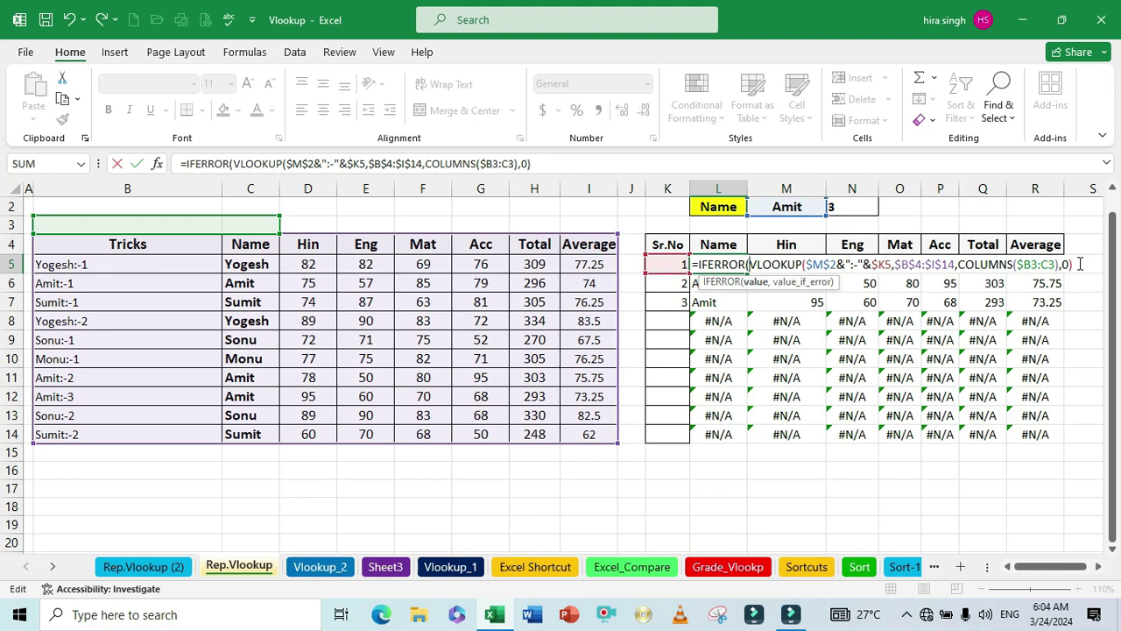
pyautogui.write('," ")\\')
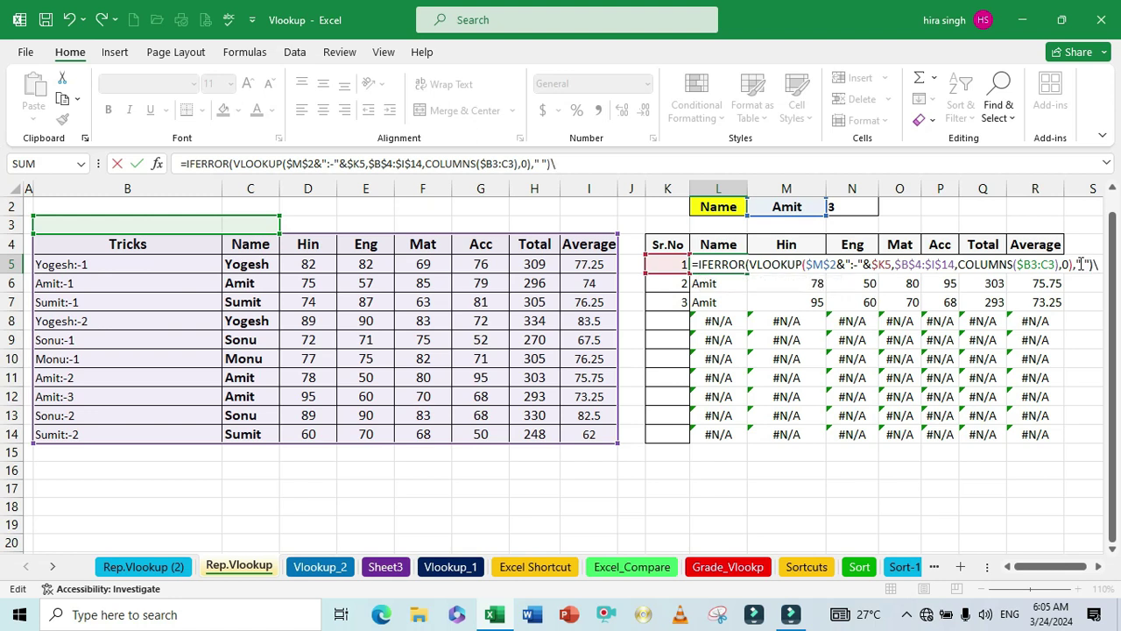
pyautogui.press('Return')
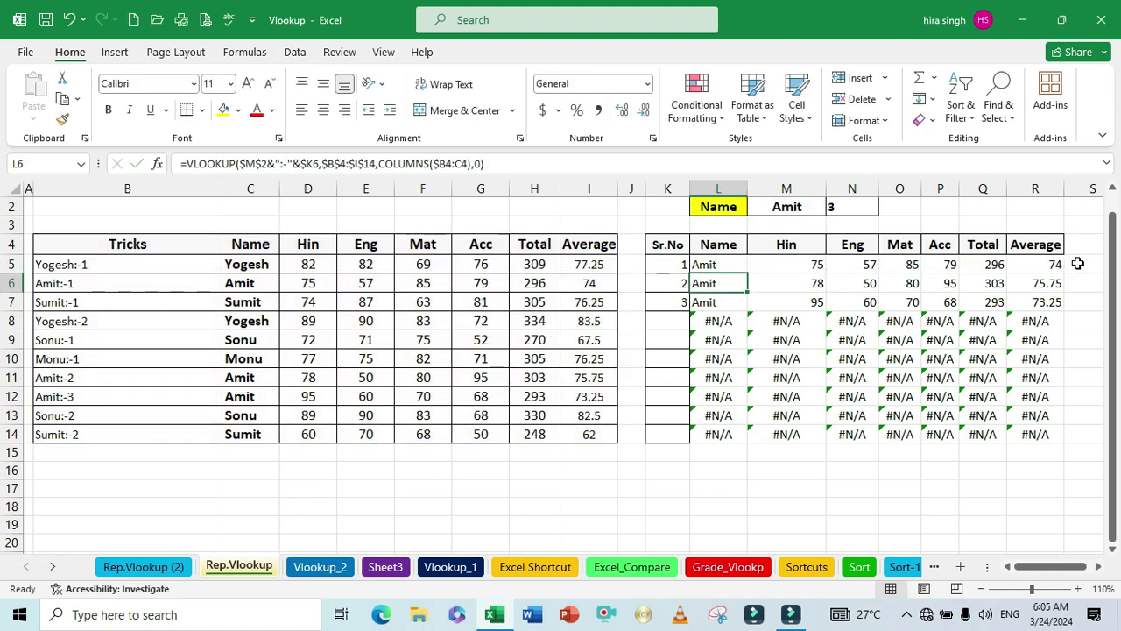
# Step: Fill the IFERROR lookup from L5 across to column R and down to row 14, blanking rows 8–14
pyautogui.click(741, 262)
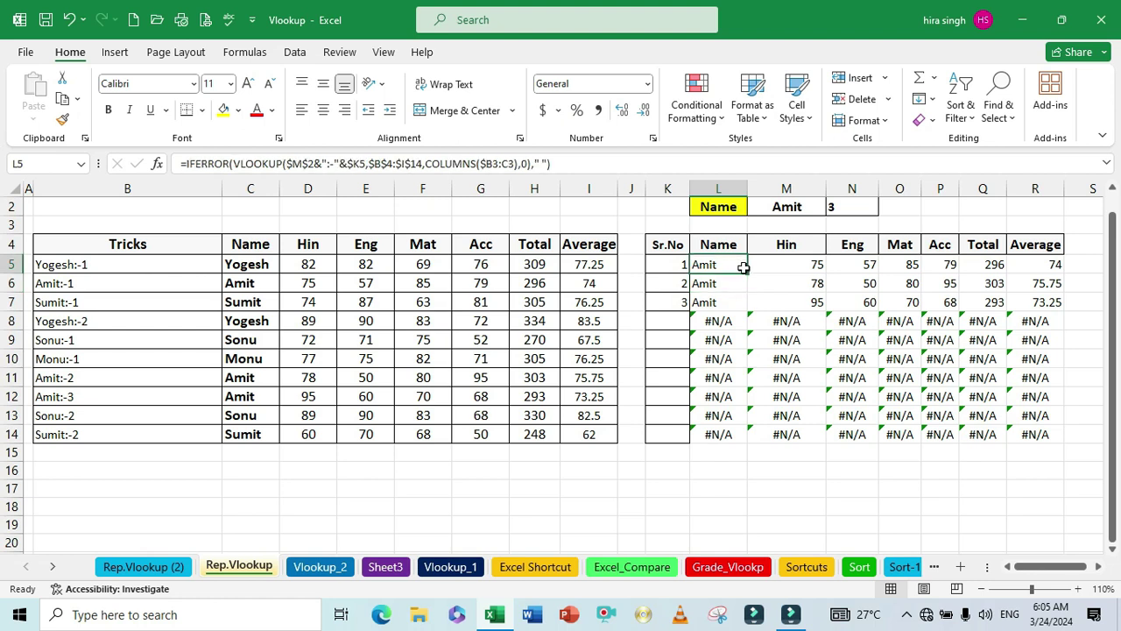
pyautogui.moveTo(747, 274); pyautogui.dragTo(1060, 281)
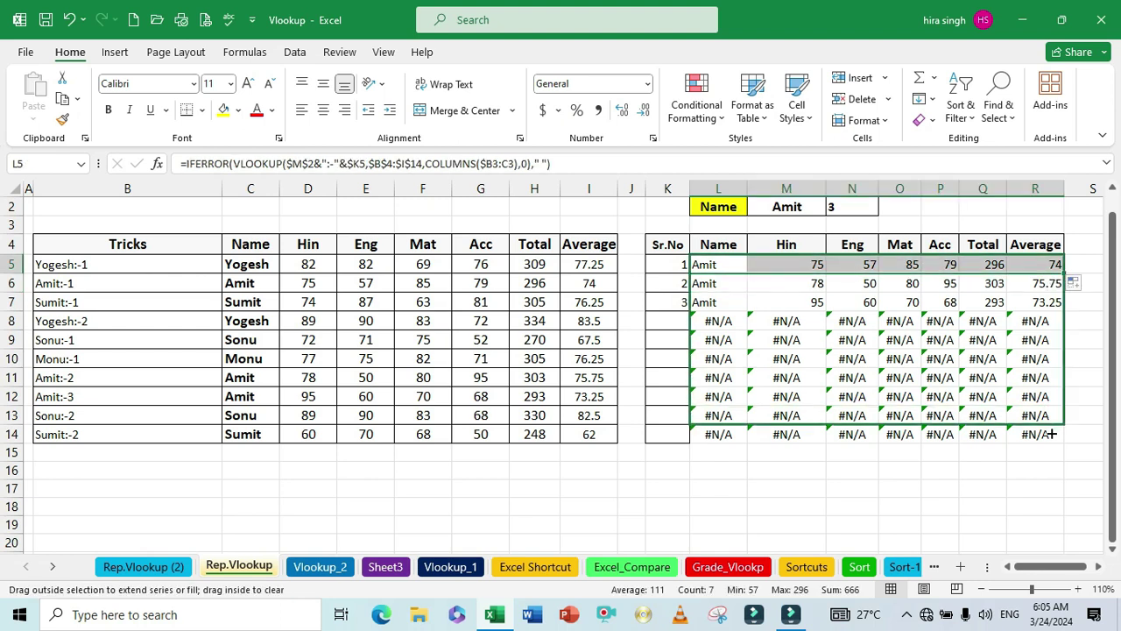
pyautogui.moveTo(1057, 330); pyautogui.dragTo(1048, 438)
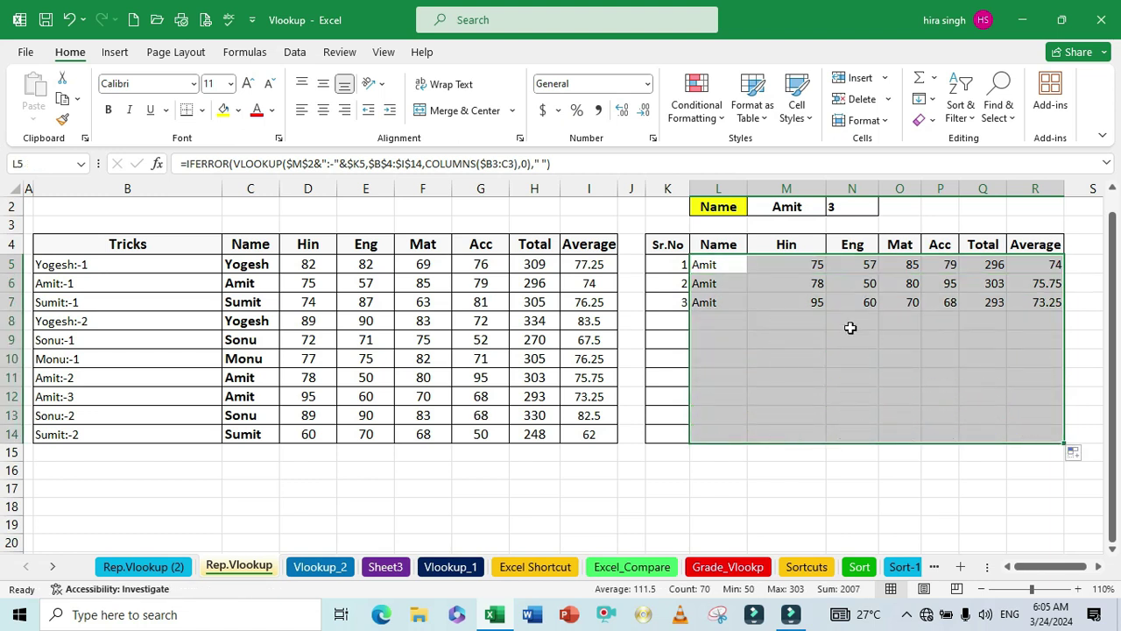
pyautogui.click(720, 358)
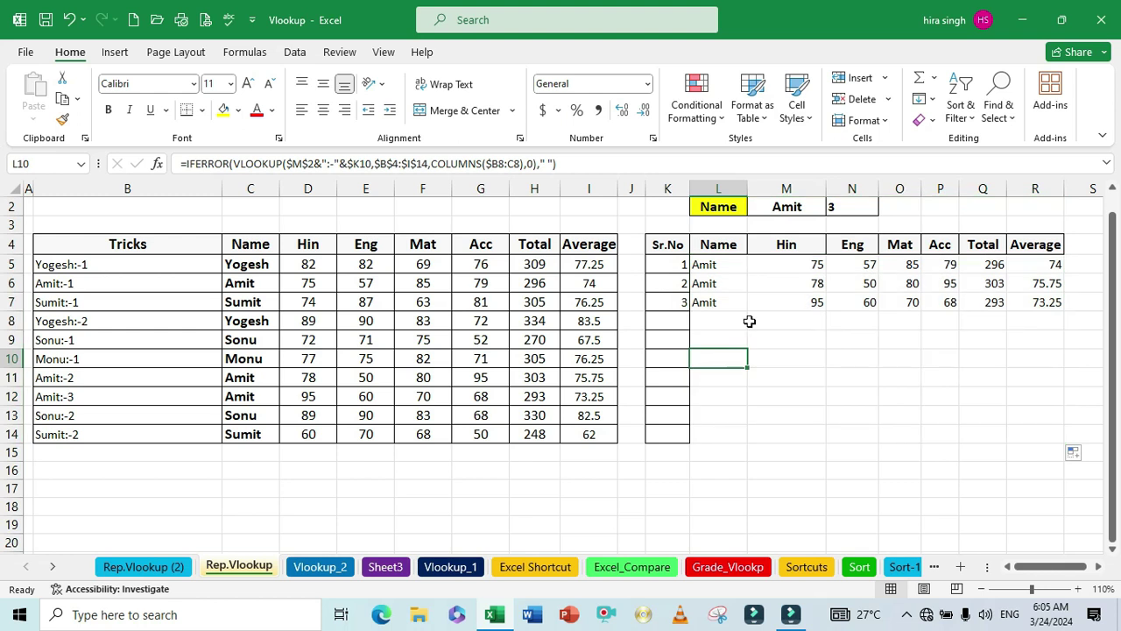
pyautogui.click(782, 207)
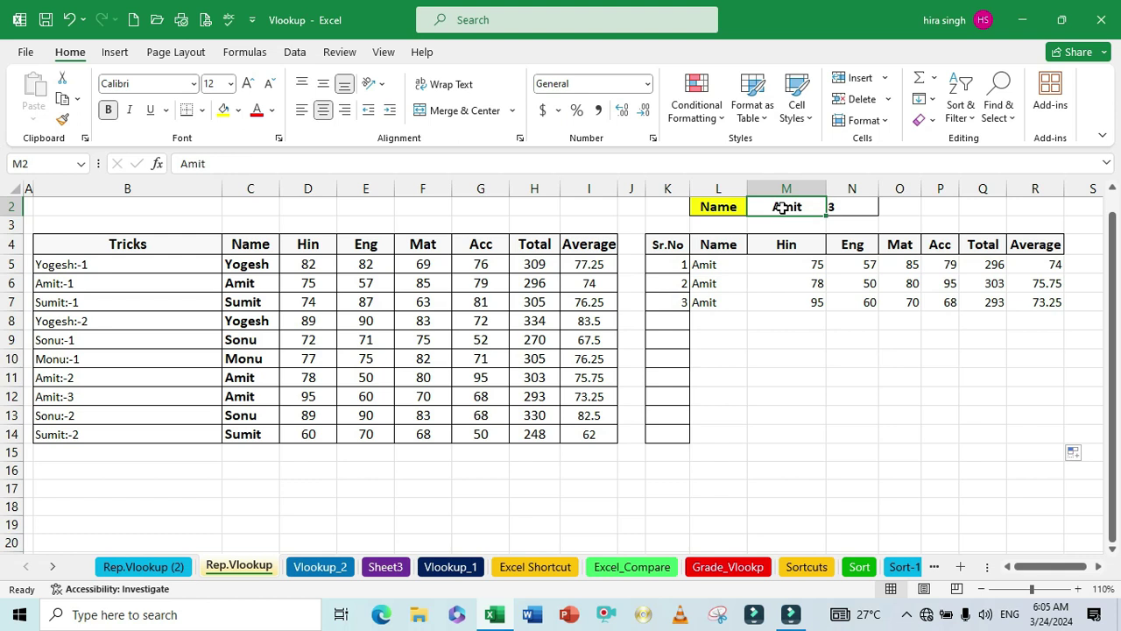
# Step: Enter Sumit as the chosen name in M2, then select the source data C5:I14
pyautogui.write('S')
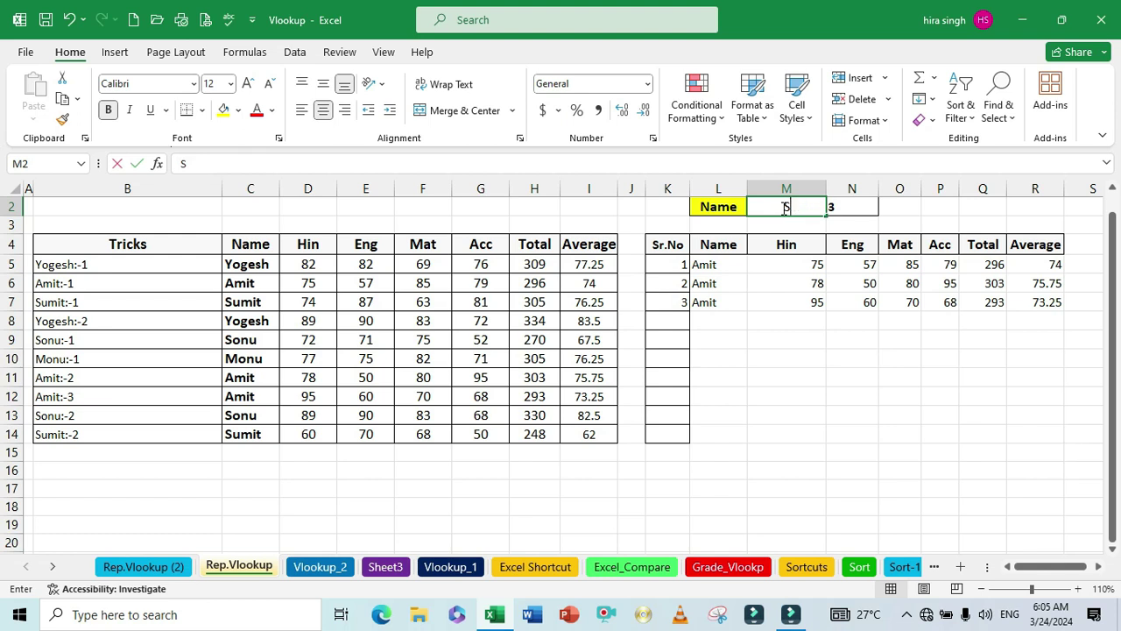
pyautogui.write('umit')
pyautogui.press('Return')
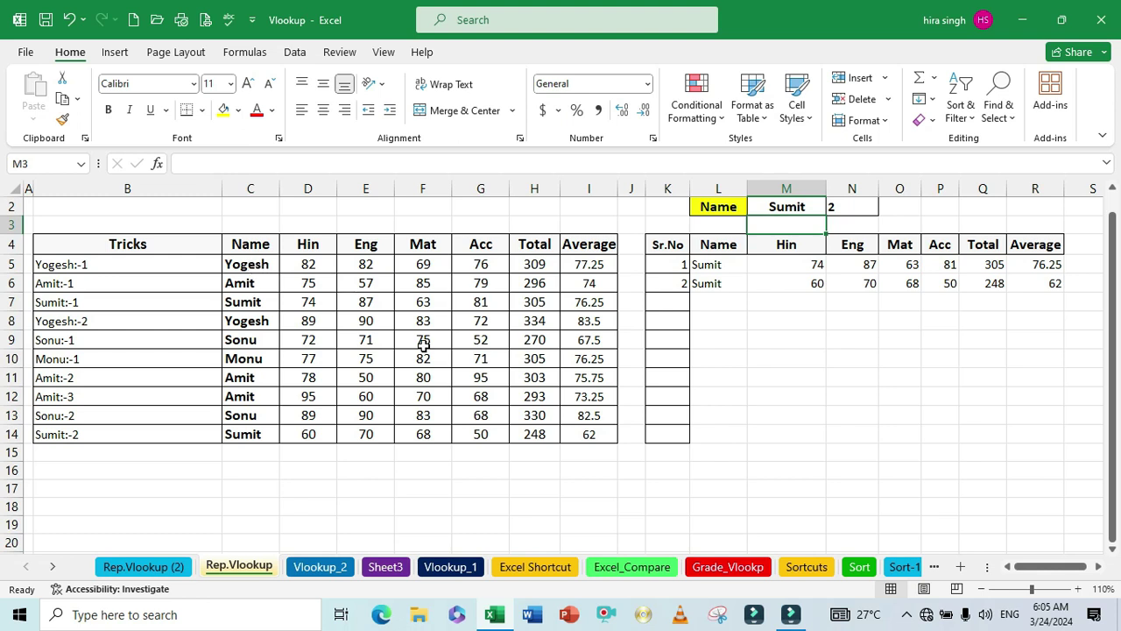
pyautogui.moveTo(251, 265); pyautogui.dragTo(575, 431)
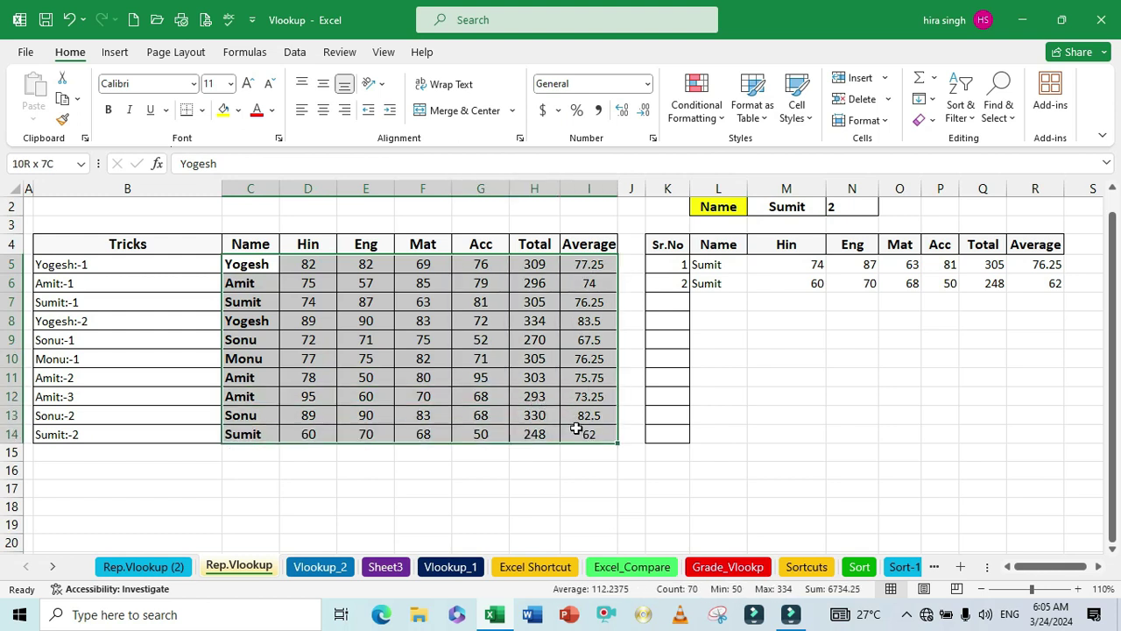
# Step: Create a 'Use a formula' conditional formatting rule with formula =$M$2=$C5
pyautogui.click(701, 122)
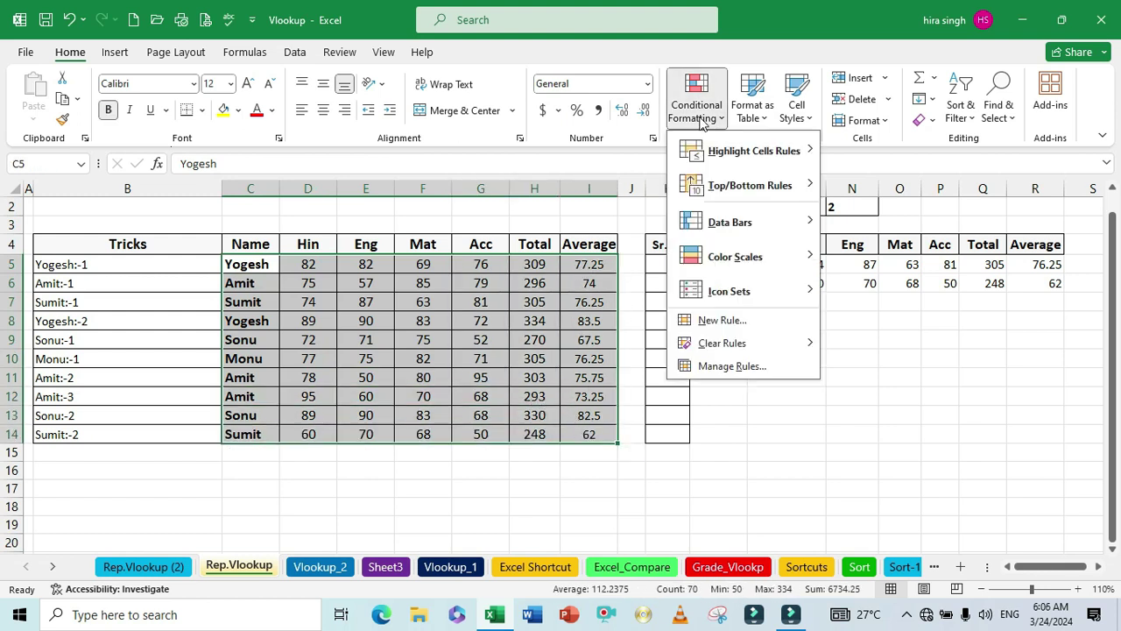
pyautogui.click(719, 322)
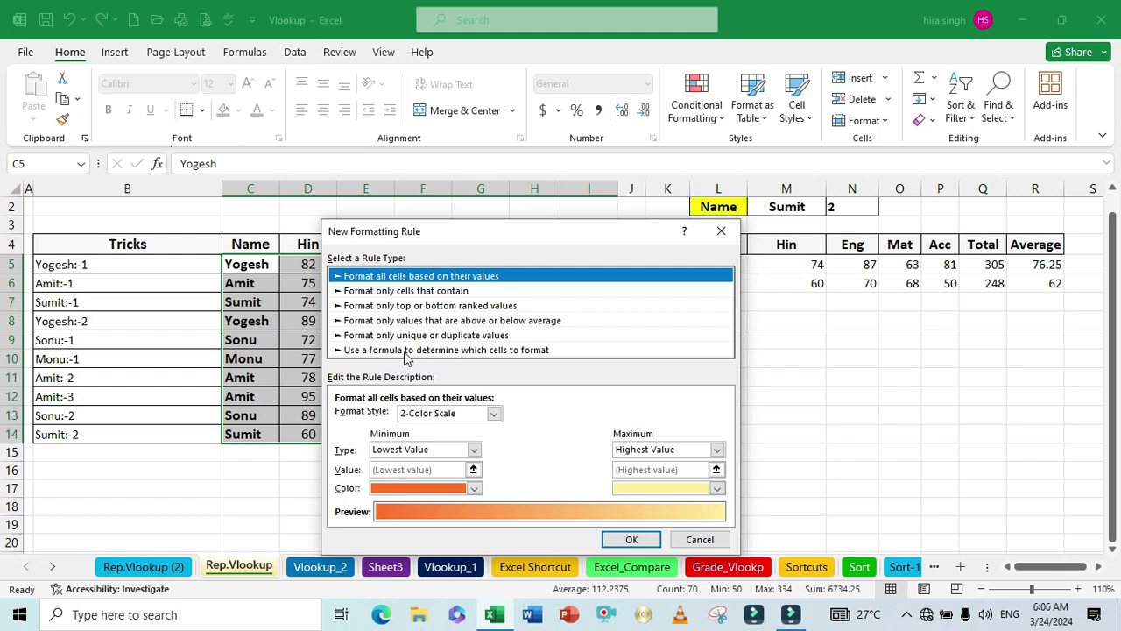
pyautogui.click(404, 350)
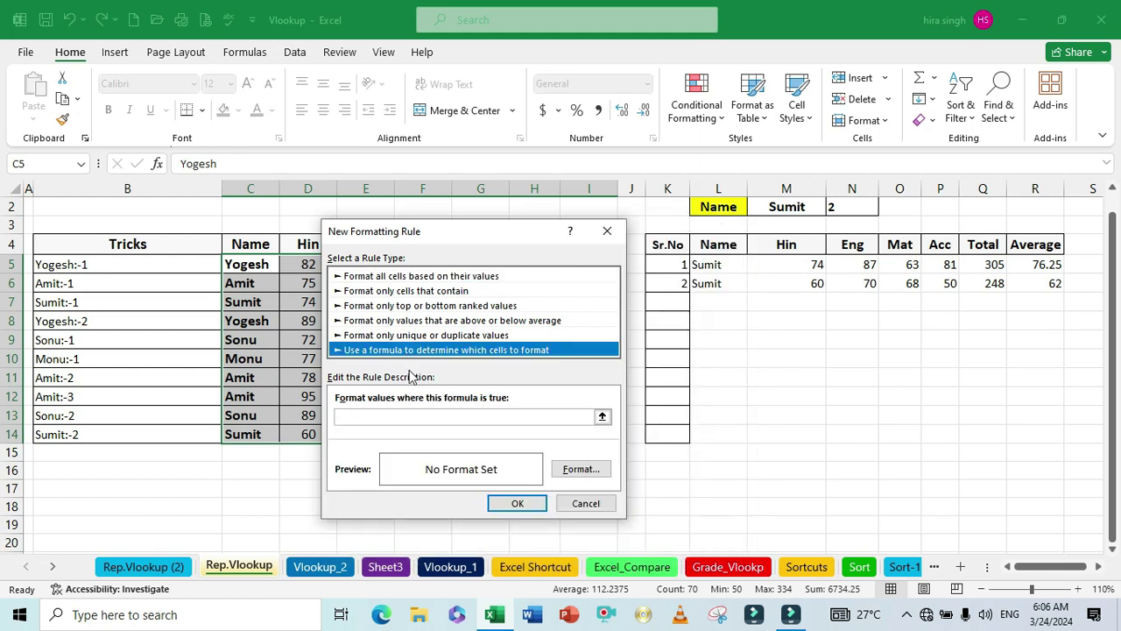
pyautogui.click(404, 416)
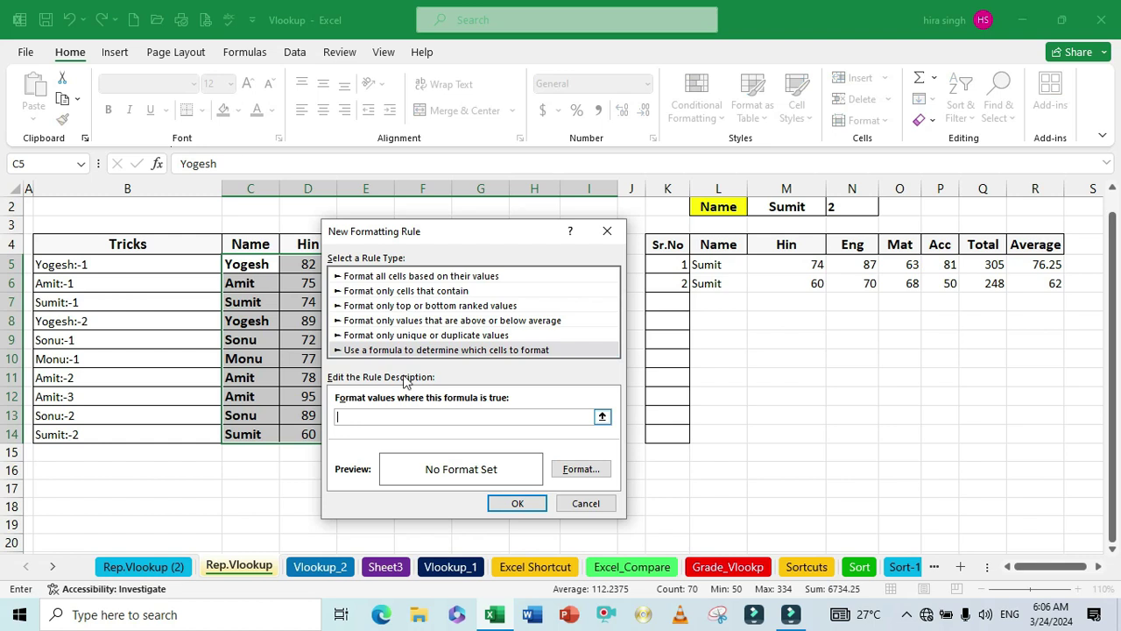
pyautogui.moveTo(439, 236)
pyautogui.mouseDown()
pyautogui.moveTo(829, 183)
pyautogui.moveTo(832, 287)
pyautogui.mouseUp()
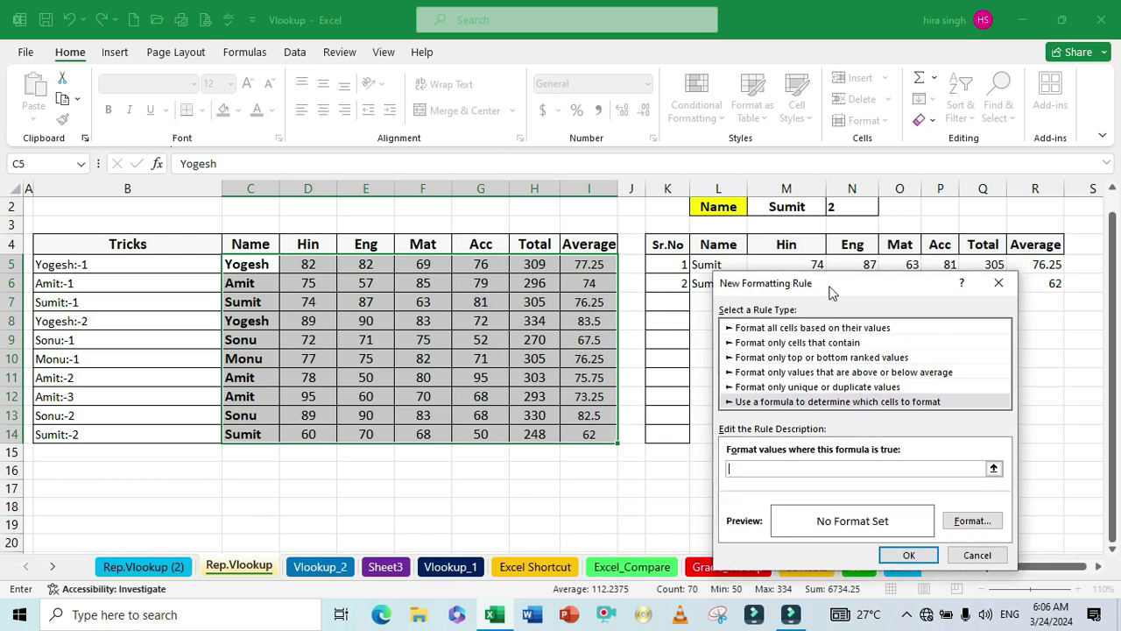
pyautogui.click(786, 206)
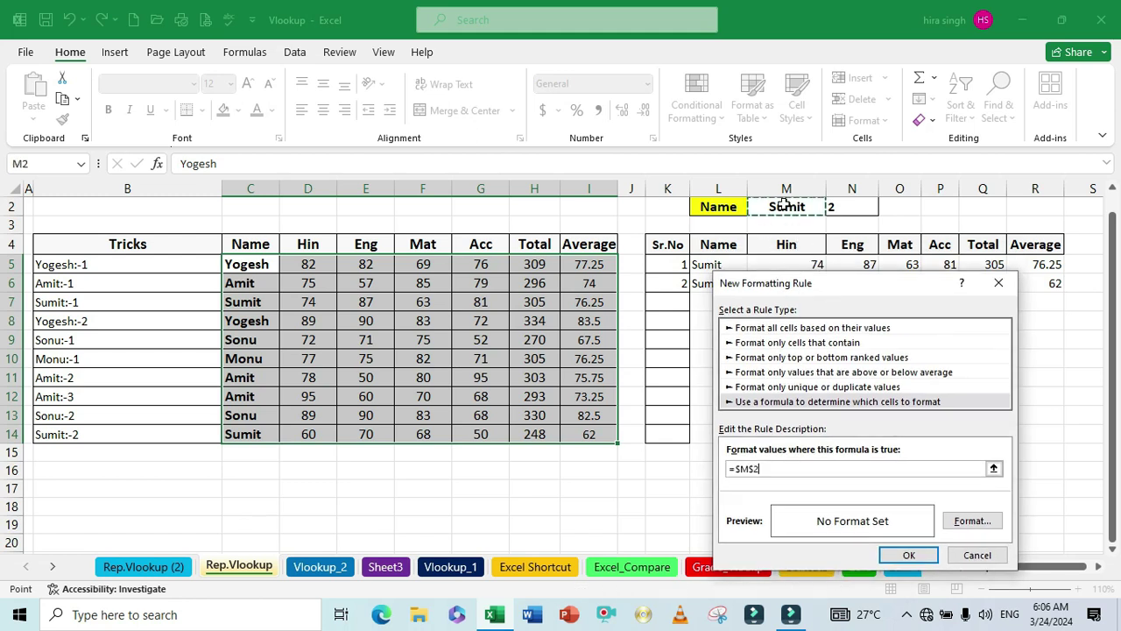
pyautogui.write('=')
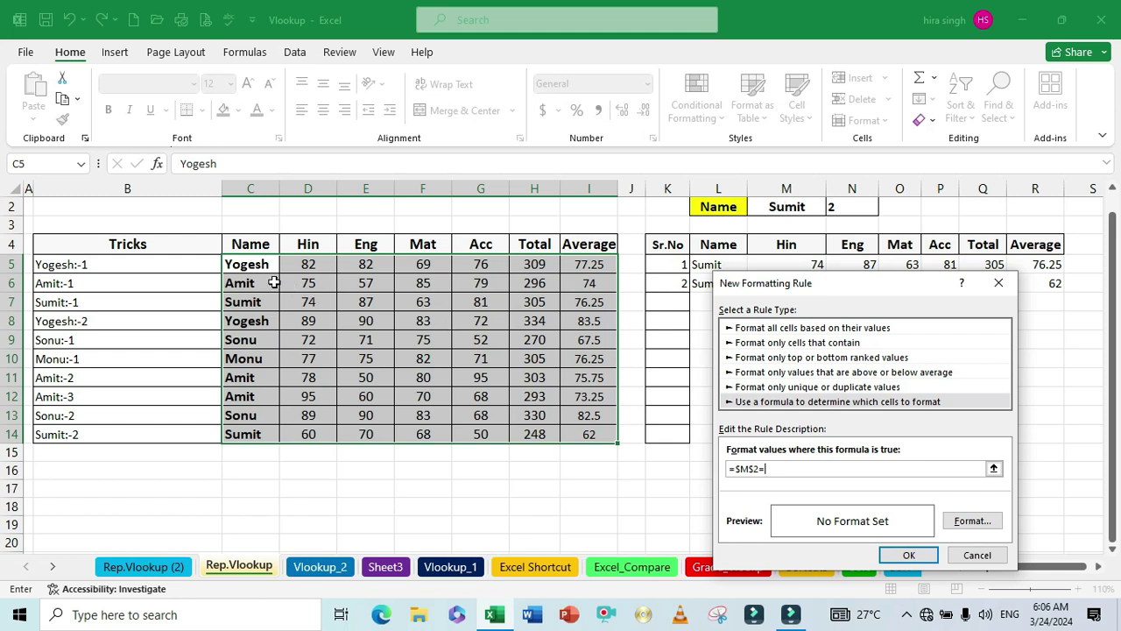
pyautogui.click(253, 265)
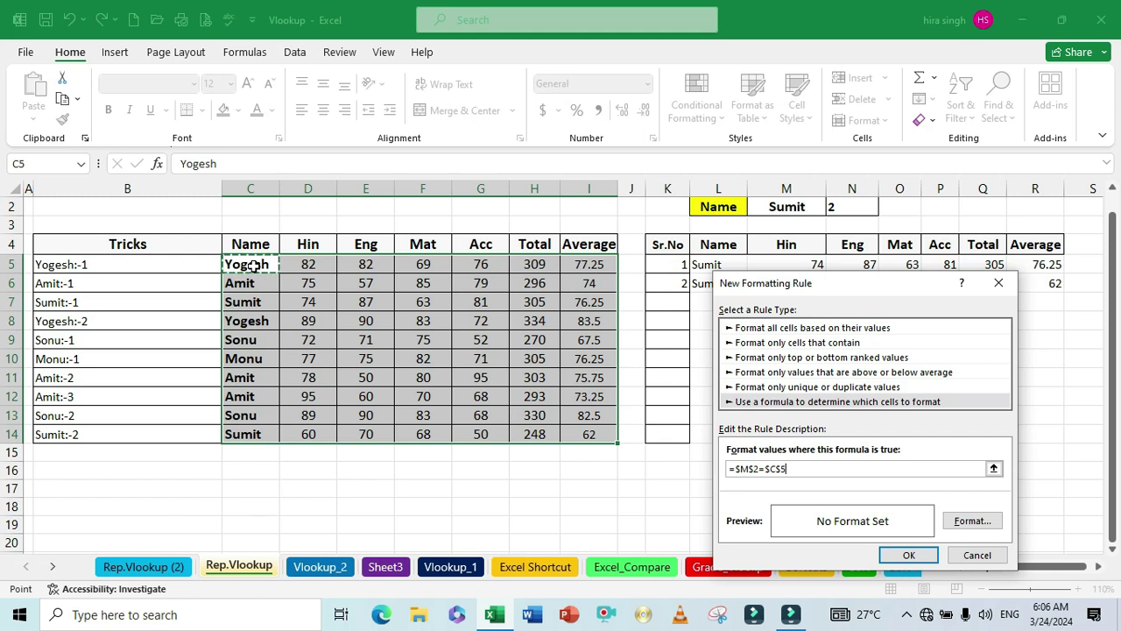
pyautogui.press('F4')
pyautogui.press('F4')
# Step: Give the new conditional formatting rule a yellow fill so the chosen name's rows 7 and 14 highlight
pyautogui.click(967, 525)
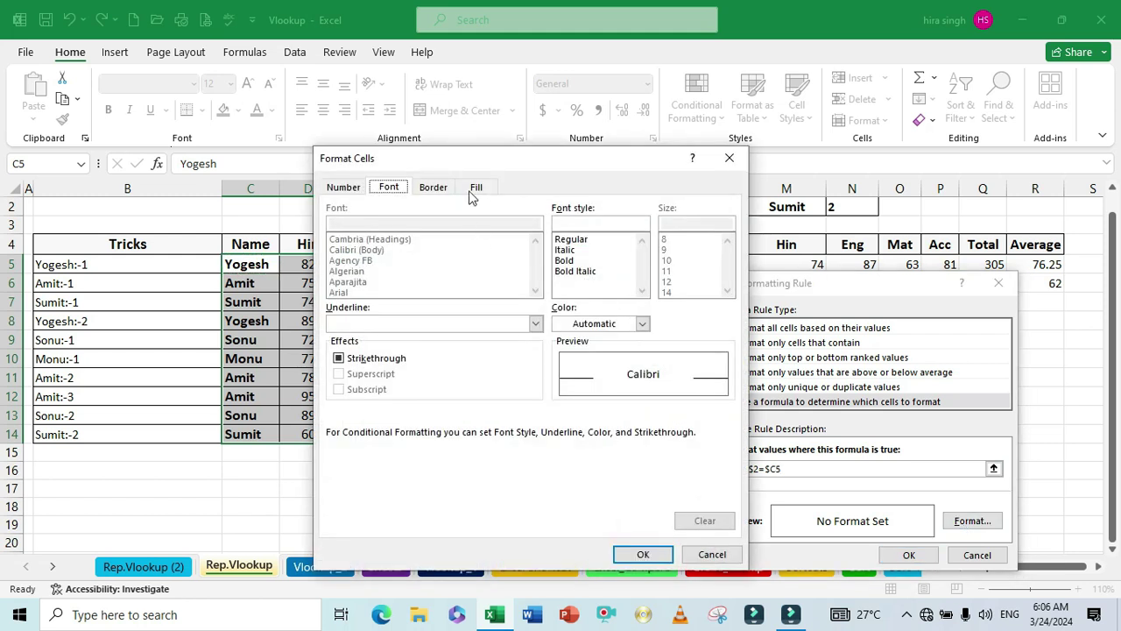
pyautogui.click(474, 191)
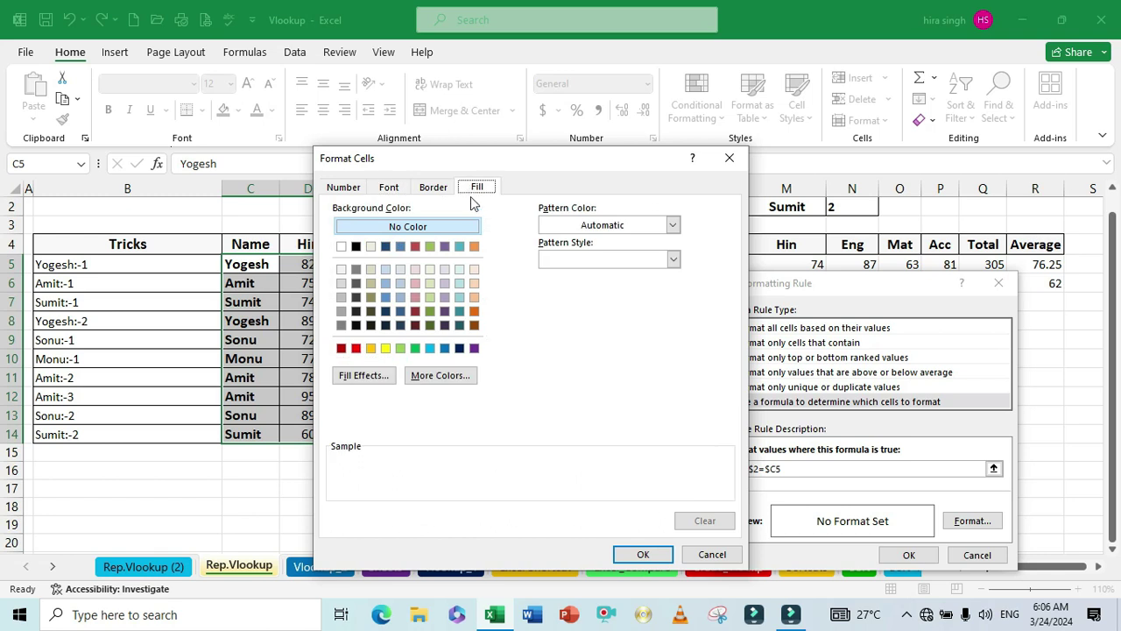
pyautogui.click(385, 349)
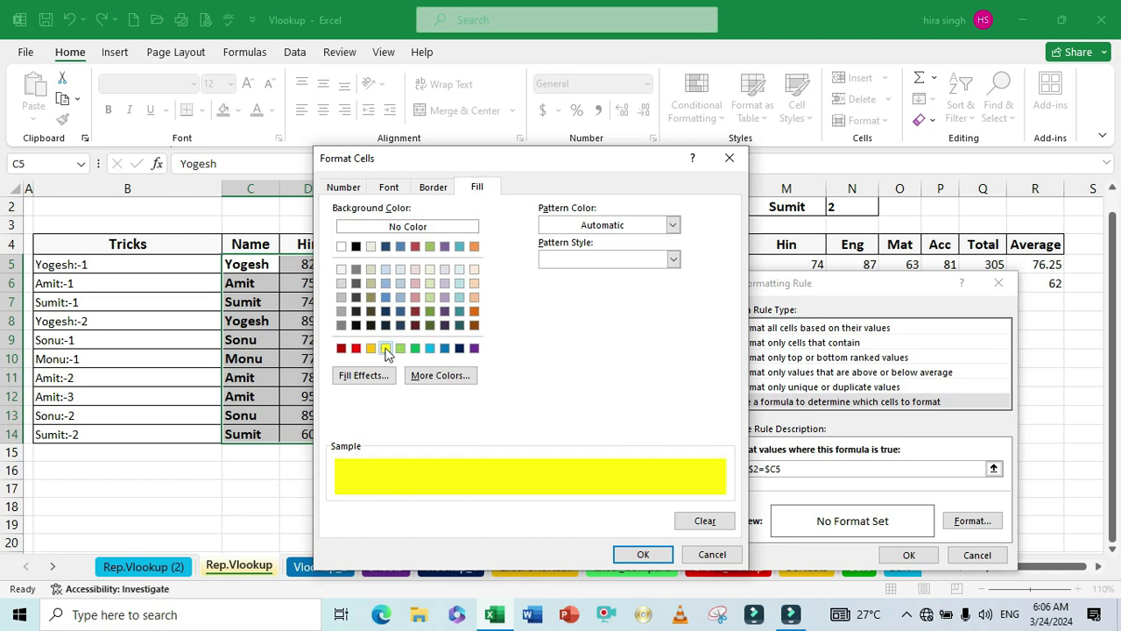
pyautogui.click(638, 554)
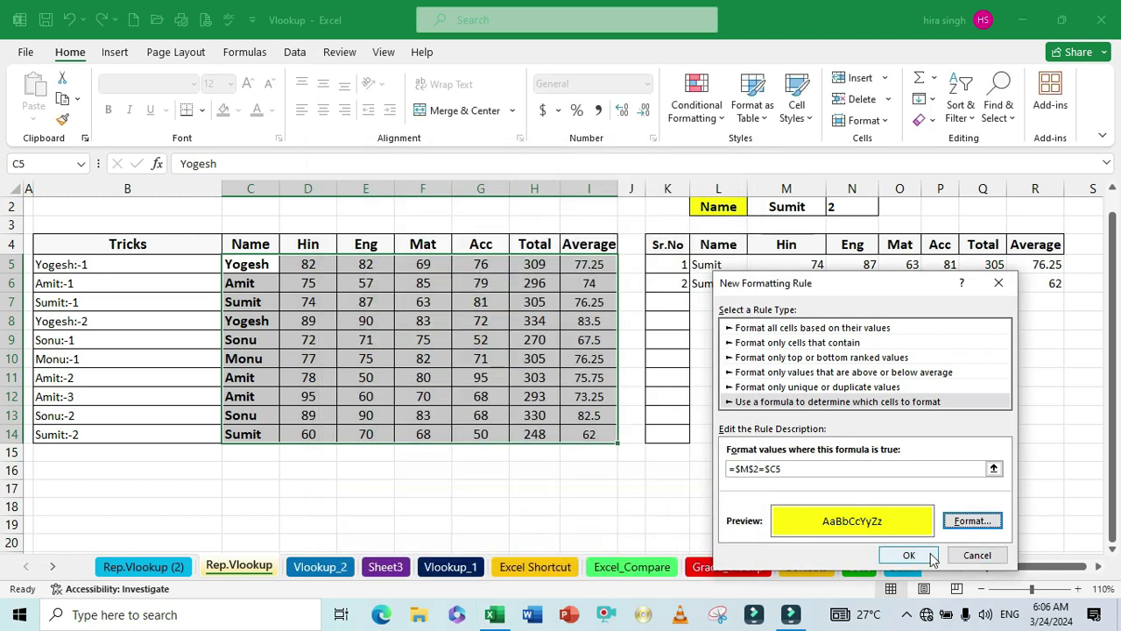
pyautogui.click(909, 555)
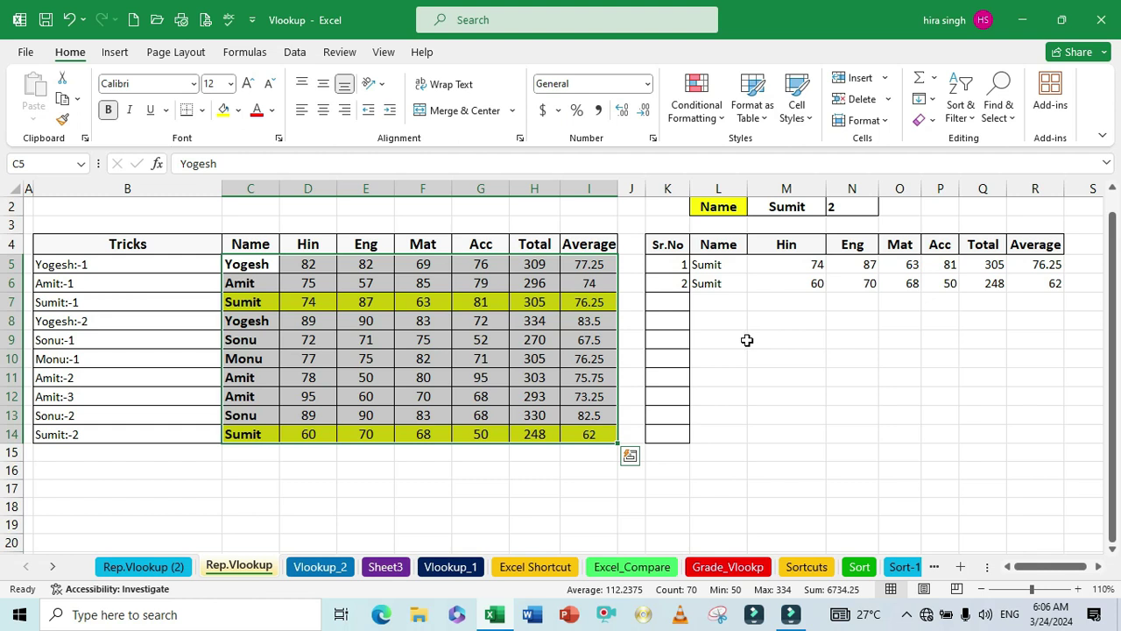
# Step: Enter a different person's name in M2 so source rows 5 and 8 highlight yellow and list
pyautogui.click(414, 342)
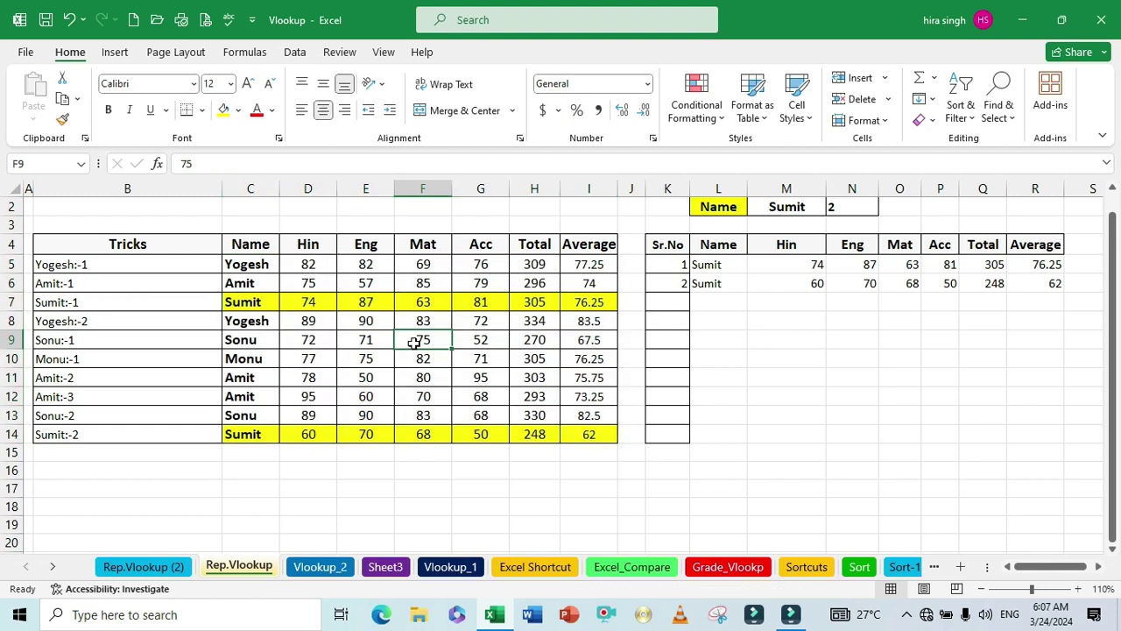
pyautogui.click(775, 208)
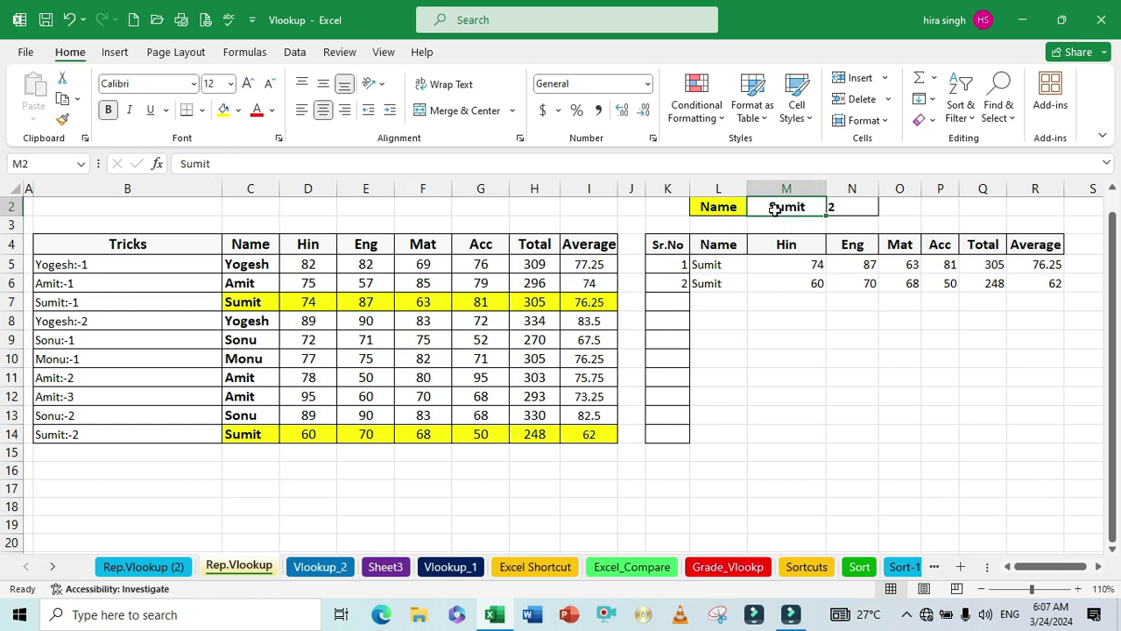
pyautogui.write('YOgesh')
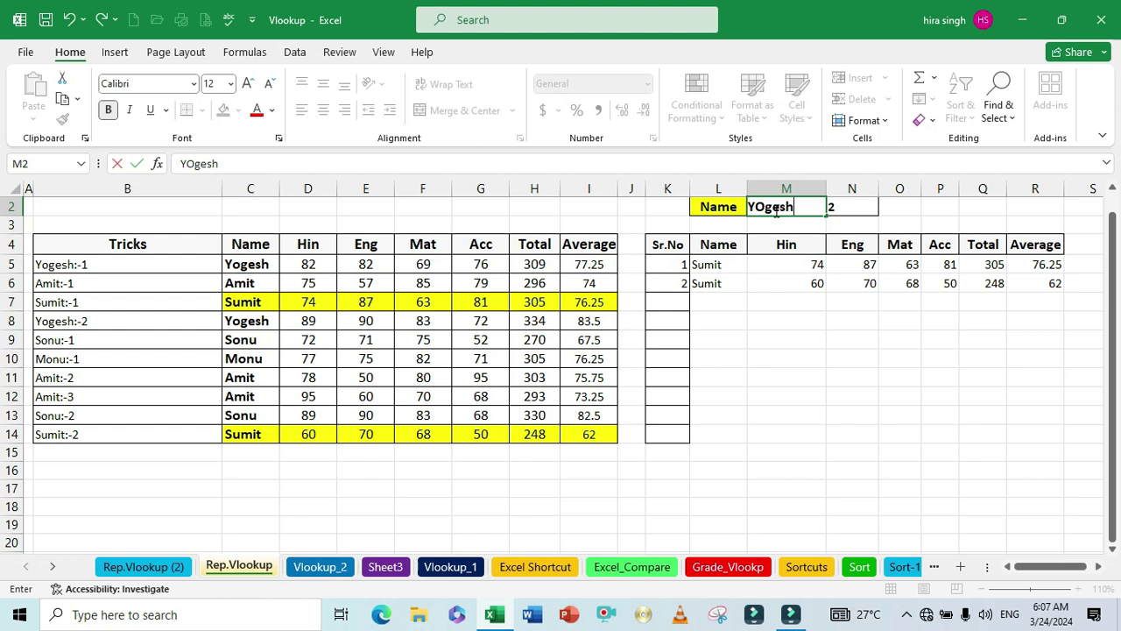
pyautogui.press('Return')
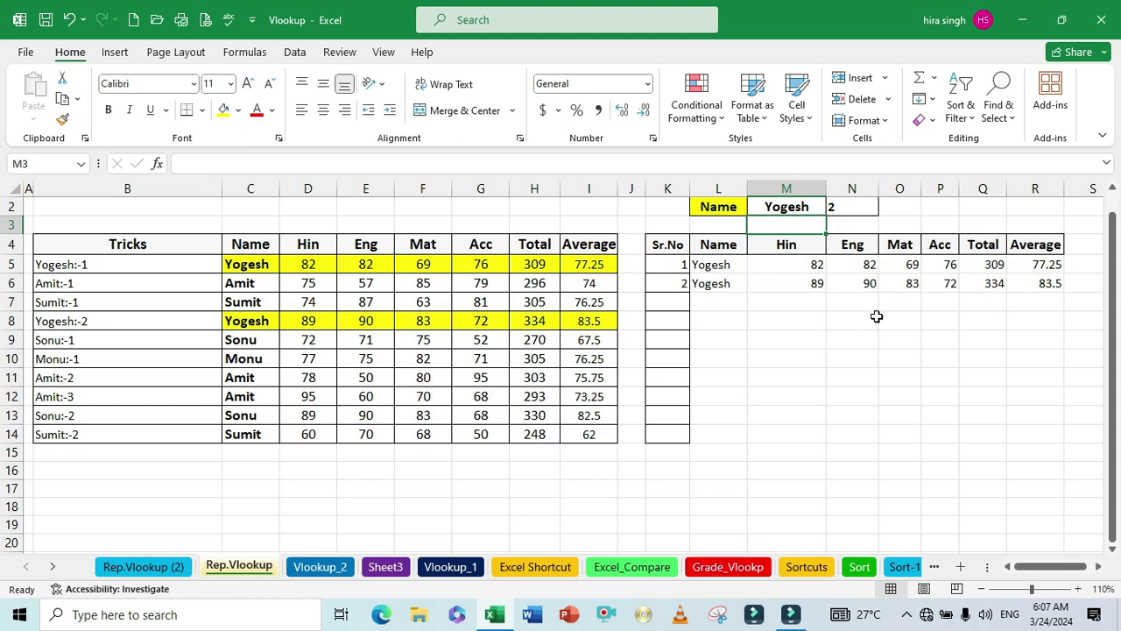
pyautogui.click(471, 355)
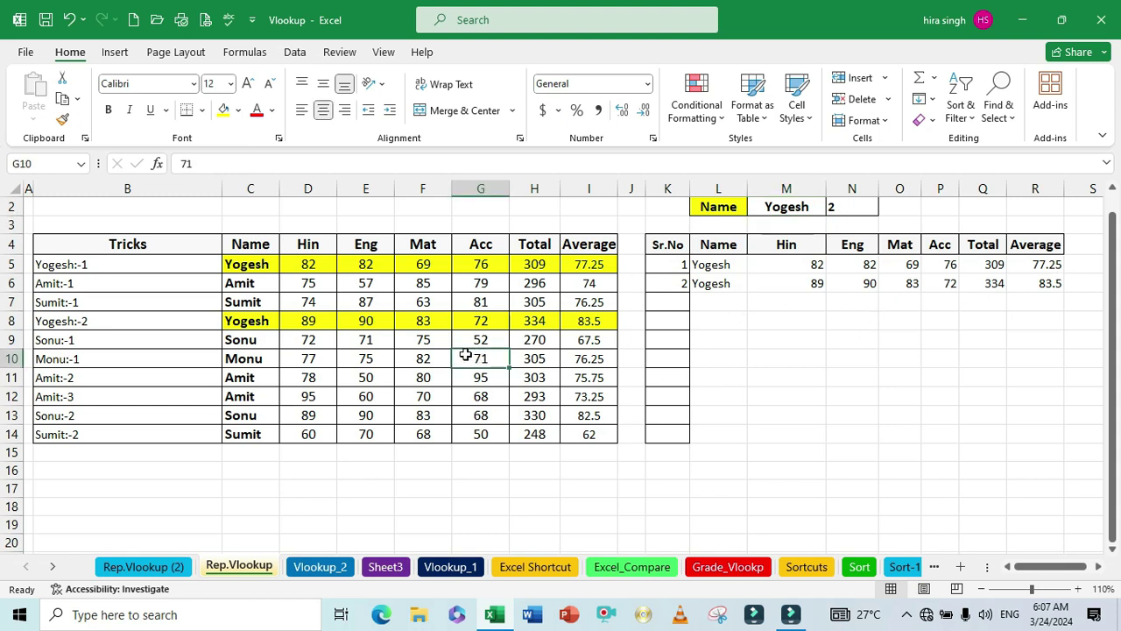